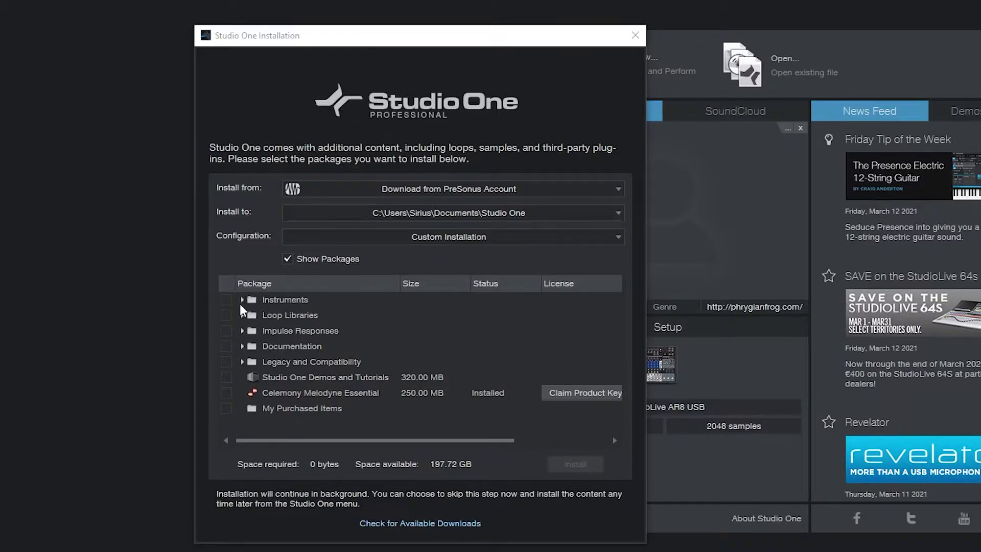
Step: Select the Instruments and Loop Libraries packages for installation
{"action": "left_click", "coordinate": [226, 299]}
{"action": "left_click", "coordinate": [226, 314]}
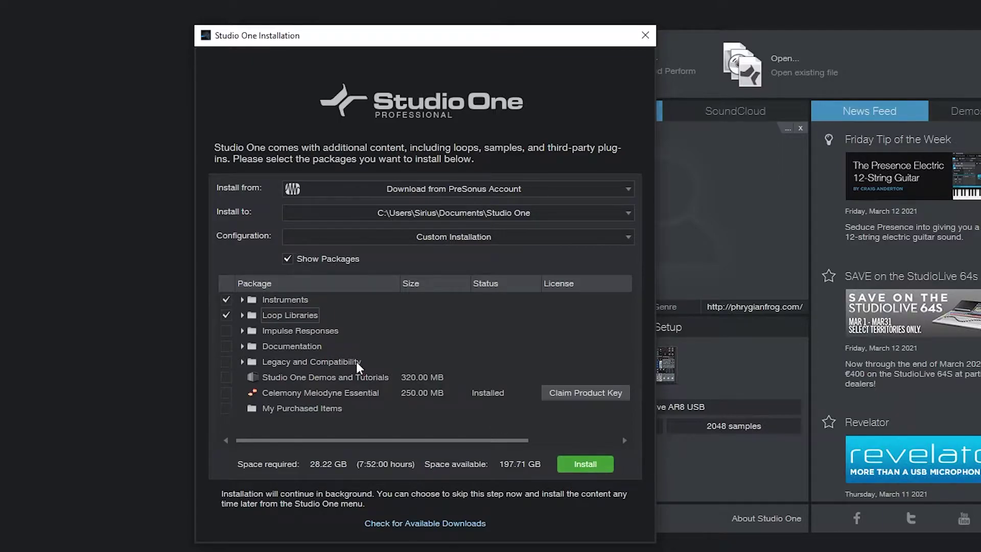
Step: Examine the contents, sizes and installation status of the Presence XT Core Library, Artist Instrument Library and Loop Libraries packages
{"action": "left_click", "coordinate": [241, 300]}
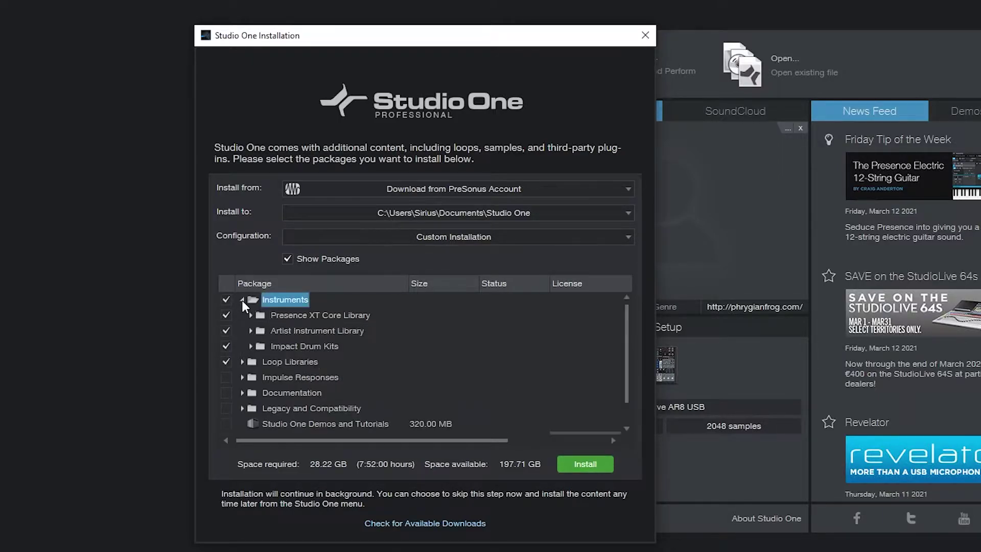
{"action": "left_click", "coordinate": [251, 315]}
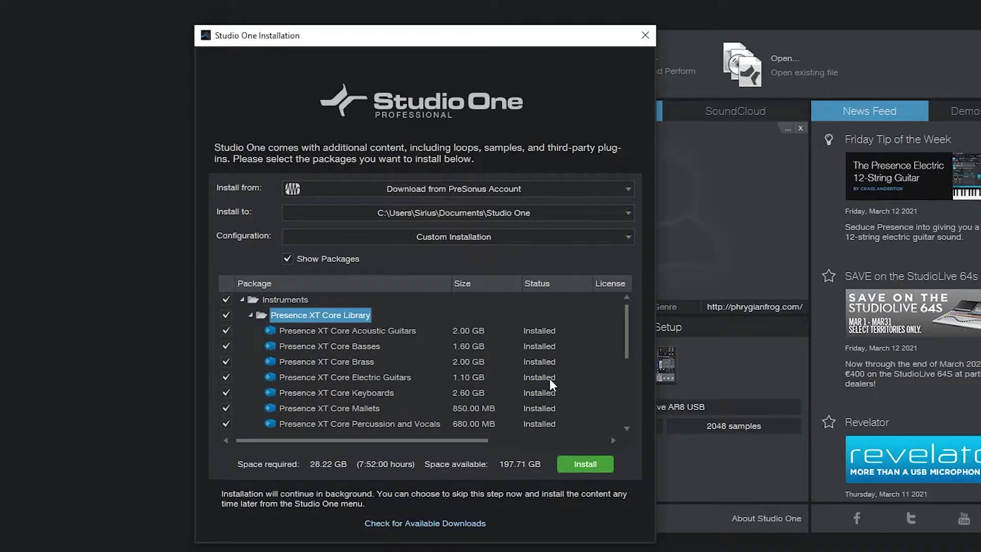
{"action": "scroll", "coordinate": [544, 354], "scroll_direction": "down", "scroll_amount": 2}
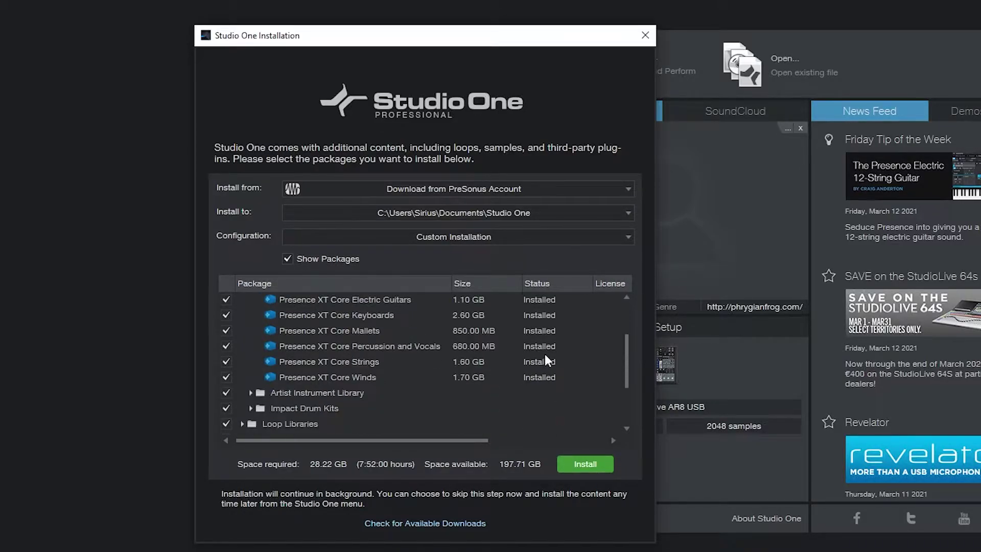
{"action": "scroll", "coordinate": [542, 354], "scroll_direction": "up", "scroll_amount": 2}
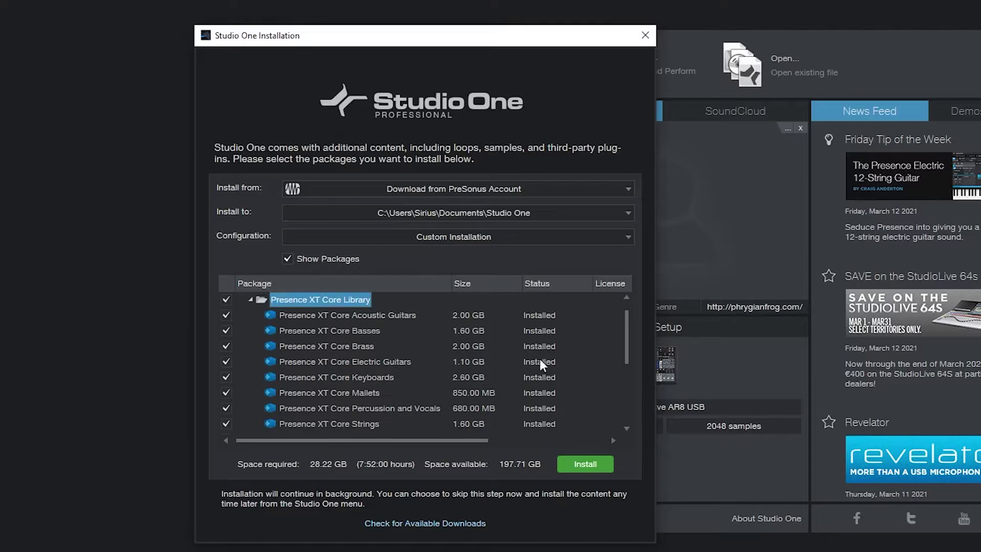
{"action": "left_click", "coordinate": [249, 299]}
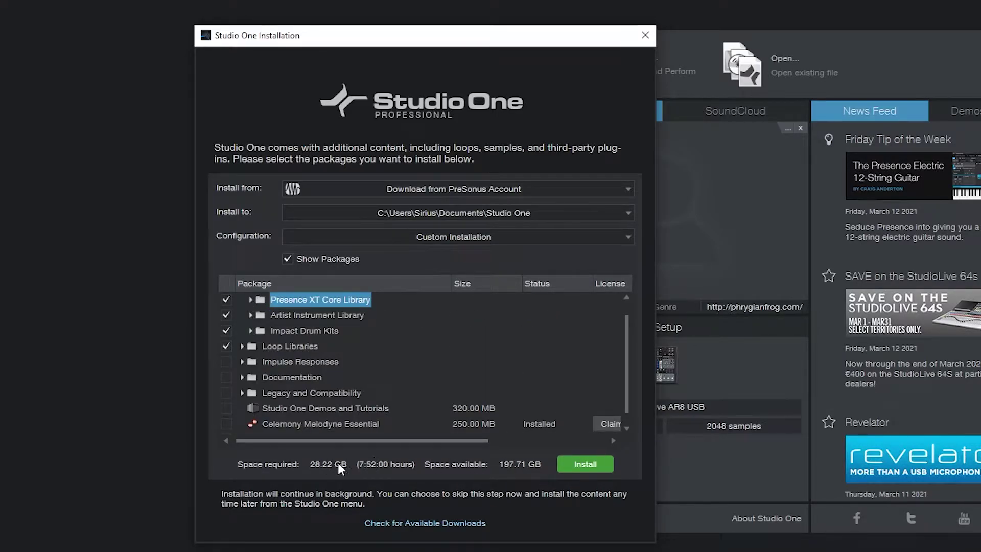
{"action": "left_click", "coordinate": [250, 315]}
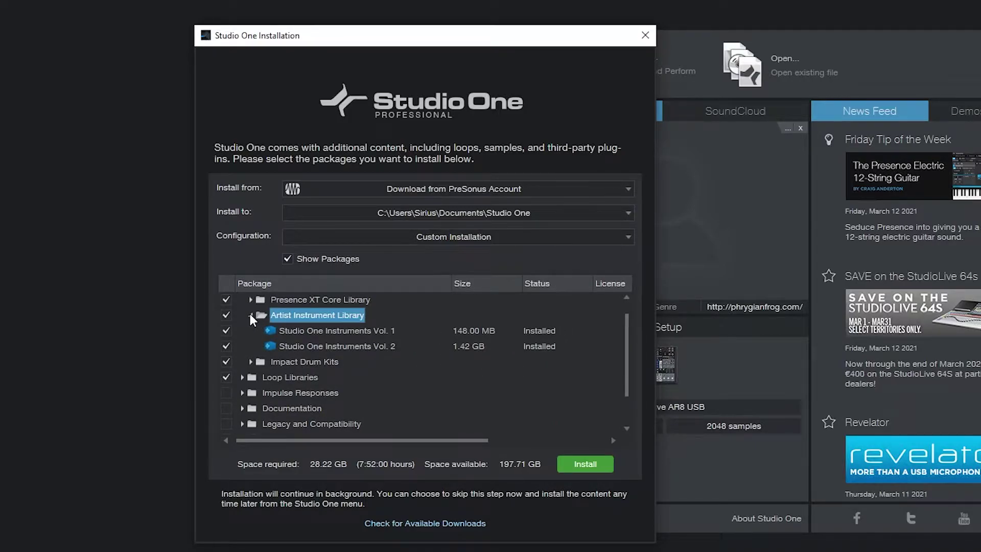
{"action": "left_click", "coordinate": [240, 377]}
{"action": "scroll", "coordinate": [506, 366], "scroll_direction": "down", "scroll_amount": 1}
{"action": "scroll", "coordinate": [519, 384], "scroll_direction": "down", "scroll_amount": 2}
{"action": "scroll", "coordinate": [486, 369], "scroll_direction": "up", "scroll_amount": 3}
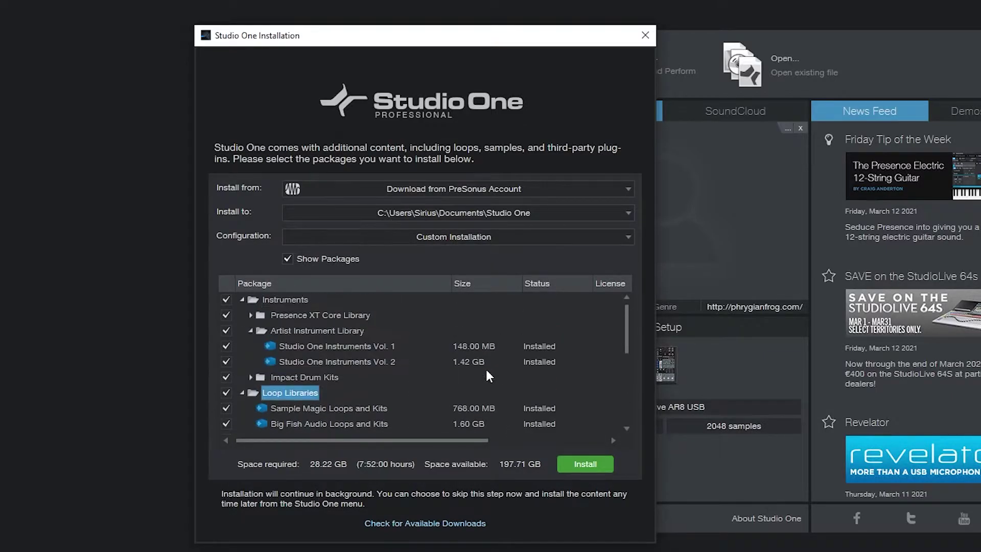
{"action": "left_click", "coordinate": [243, 392]}
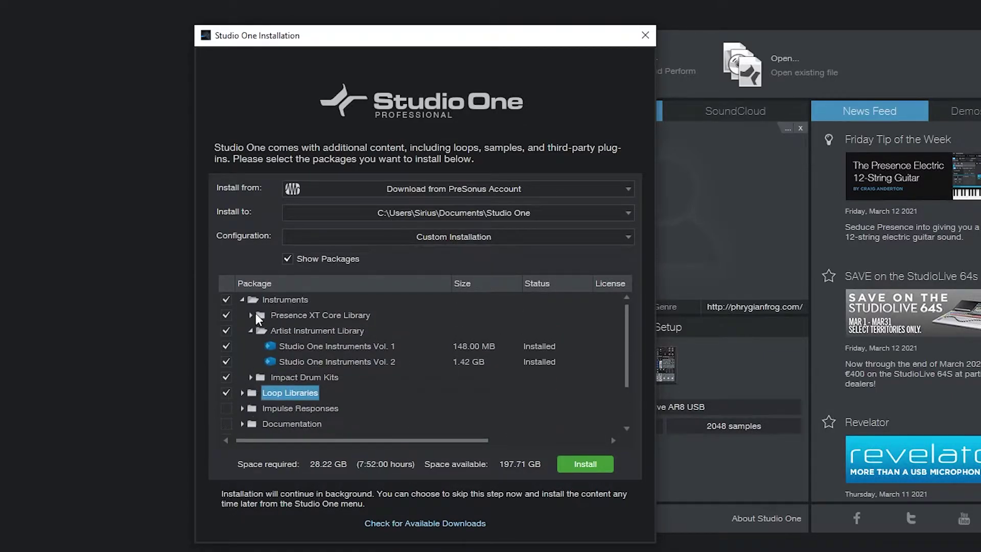
{"action": "left_click", "coordinate": [242, 300]}
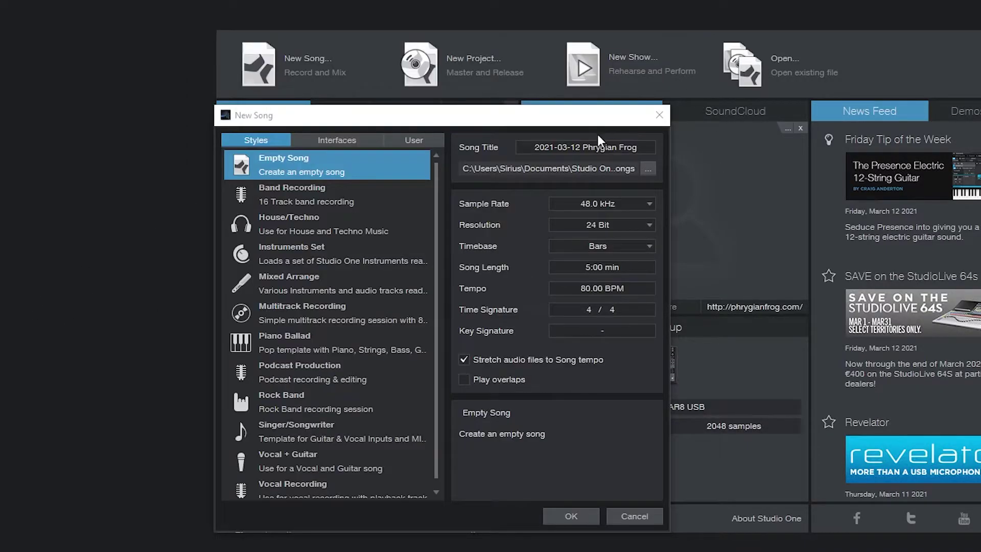
Step: Title the new empty song "Working With Audio Files"
{"action": "left_click", "coordinate": [595, 148]}
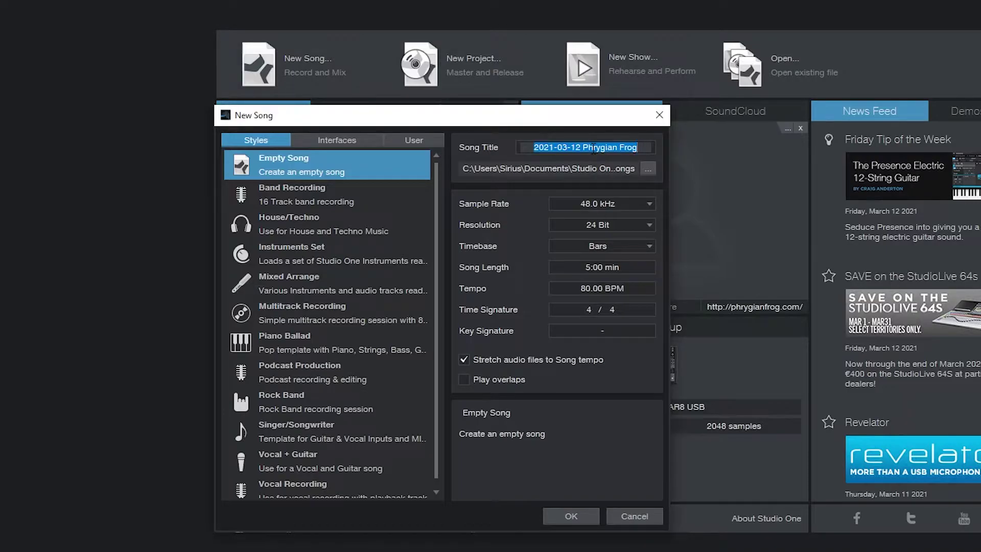
{"action": "type", "text": "Working With Audio Files"}
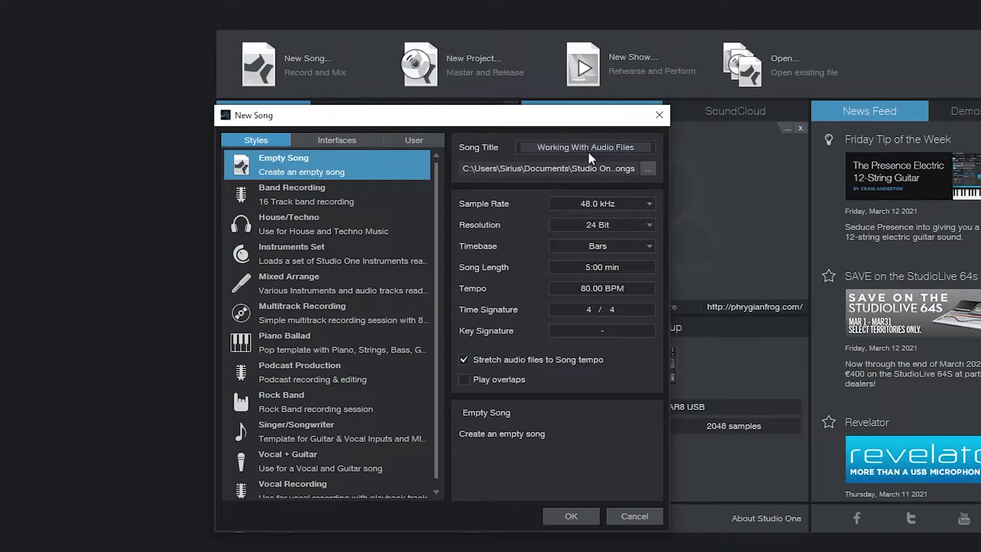
Step: Review the sample rates and bit resolutions available for the new song without changing the selected options
{"action": "left_click", "coordinate": [614, 207]}
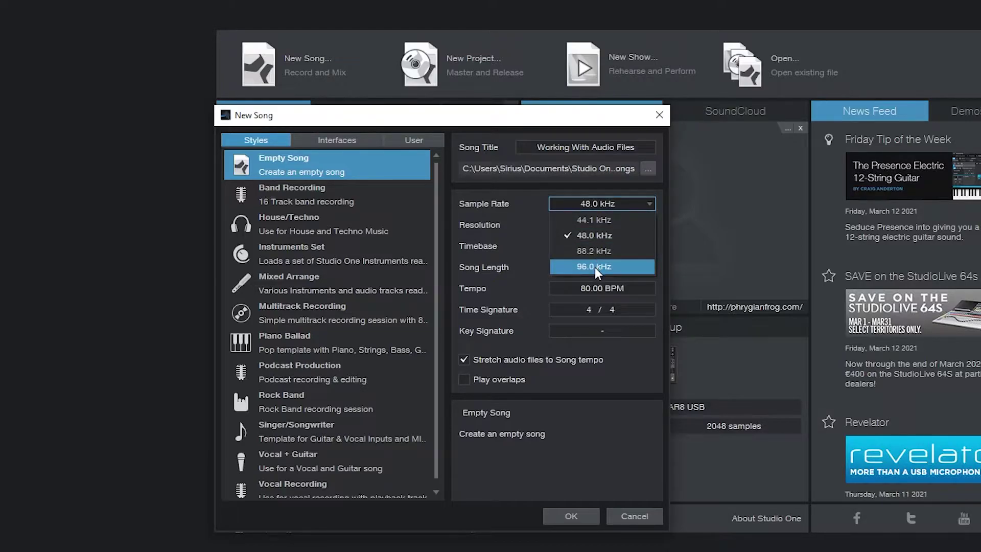
{"action": "left_click", "coordinate": [507, 211]}
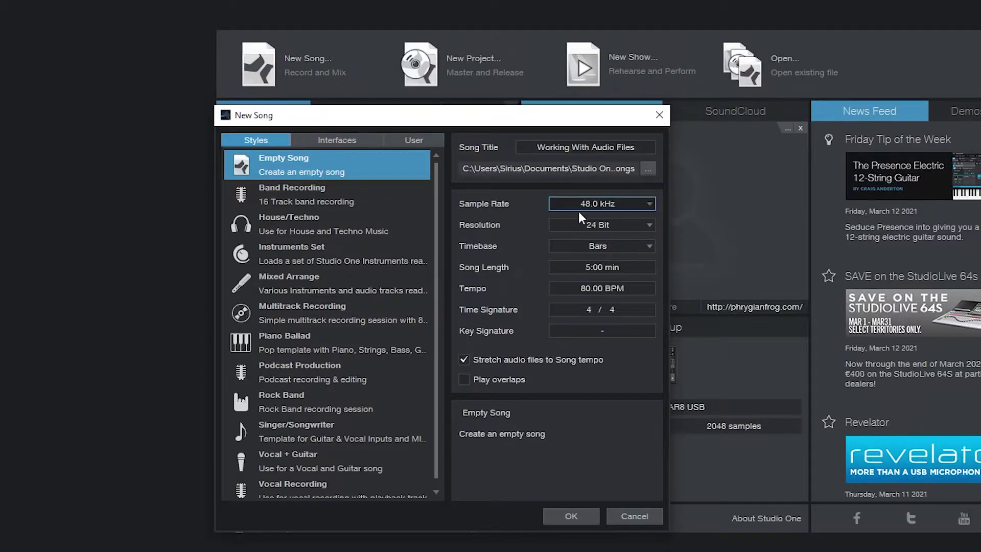
{"action": "left_click", "coordinate": [634, 228]}
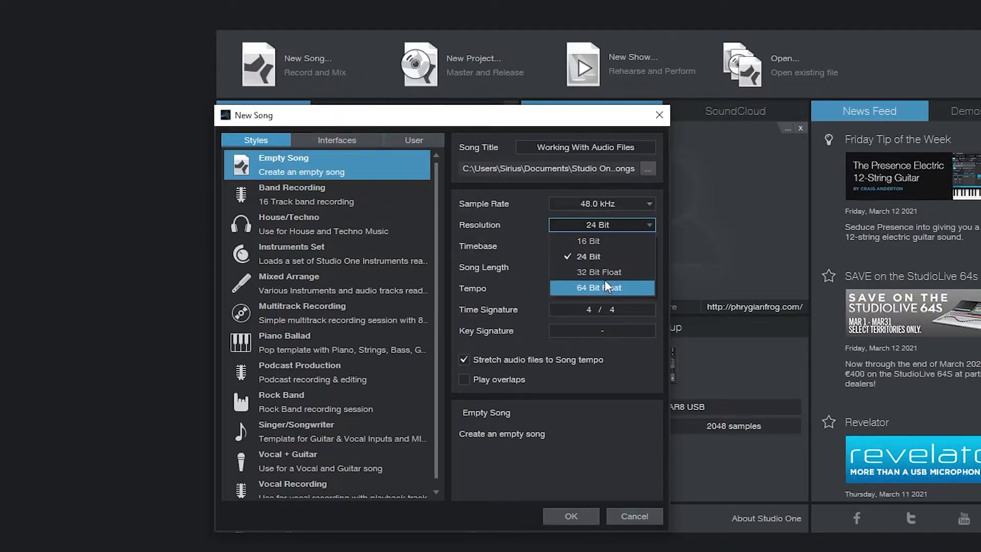
{"action": "left_click", "coordinate": [527, 218]}
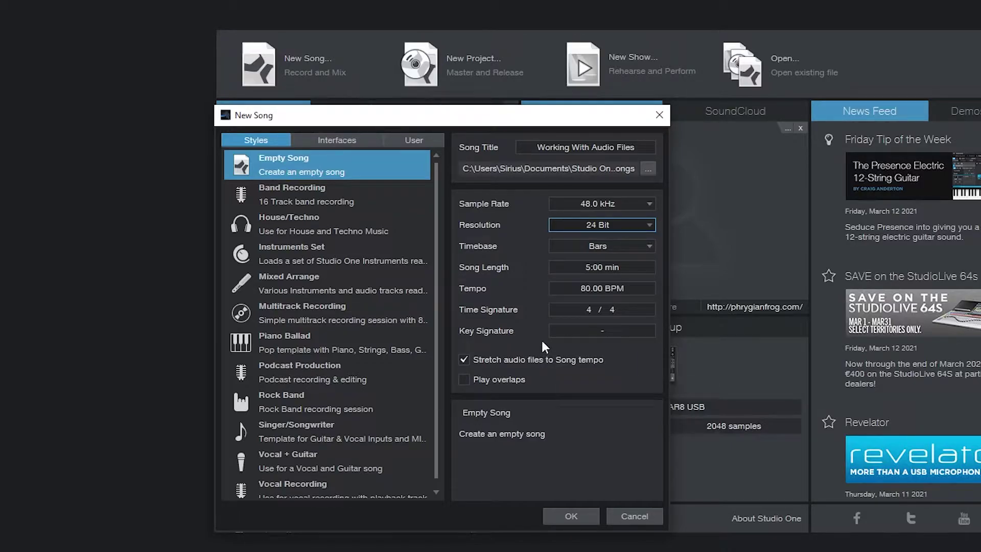
Step: Set the new song's tempo to 110 BPM and create the song
{"action": "left_click", "coordinate": [584, 292]}
{"action": "type", "text": "110"}
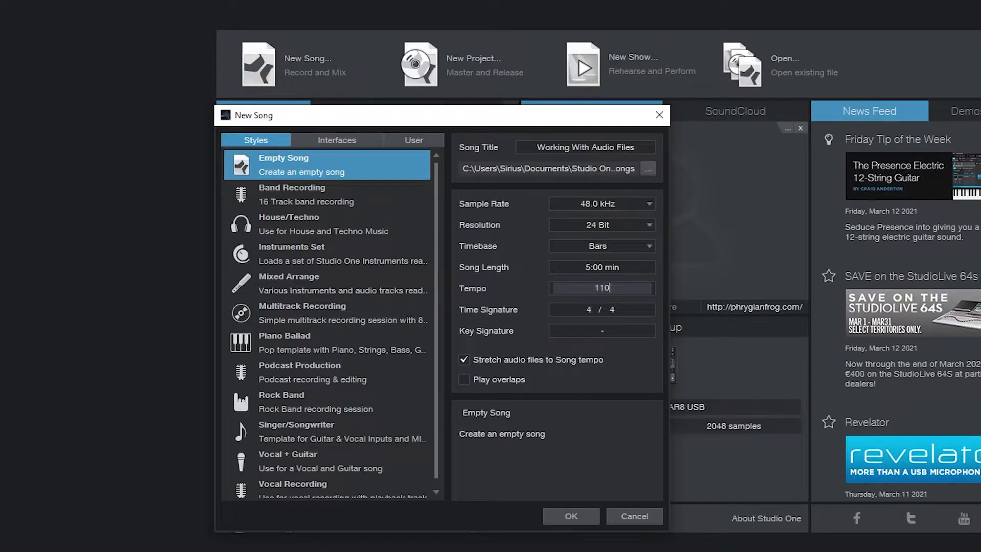
{"action": "key", "text": "Return"}
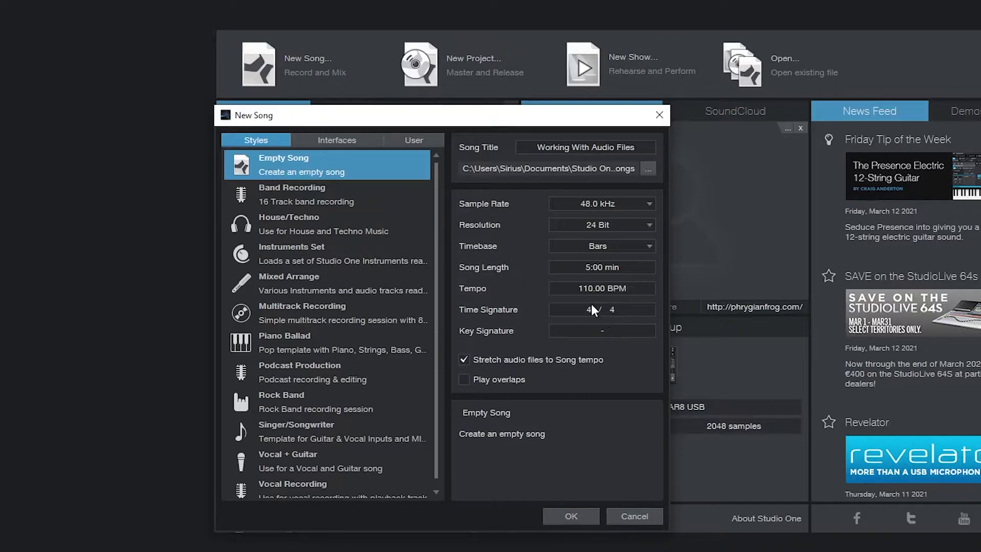
{"action": "left_click", "coordinate": [563, 514]}
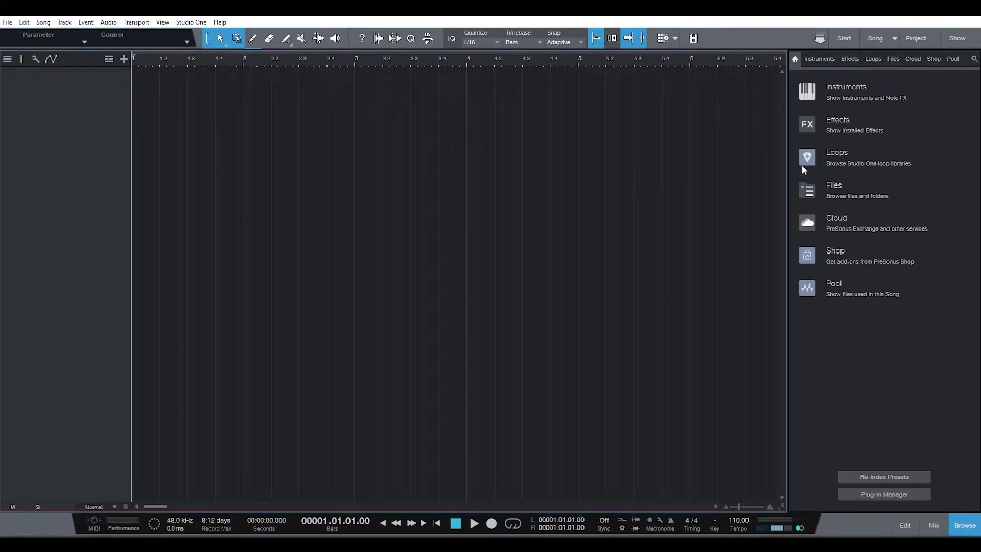
Step: Open the loop library browser and examine the sorting criteria offered for its folder levels
{"action": "left_click", "coordinate": [840, 153]}
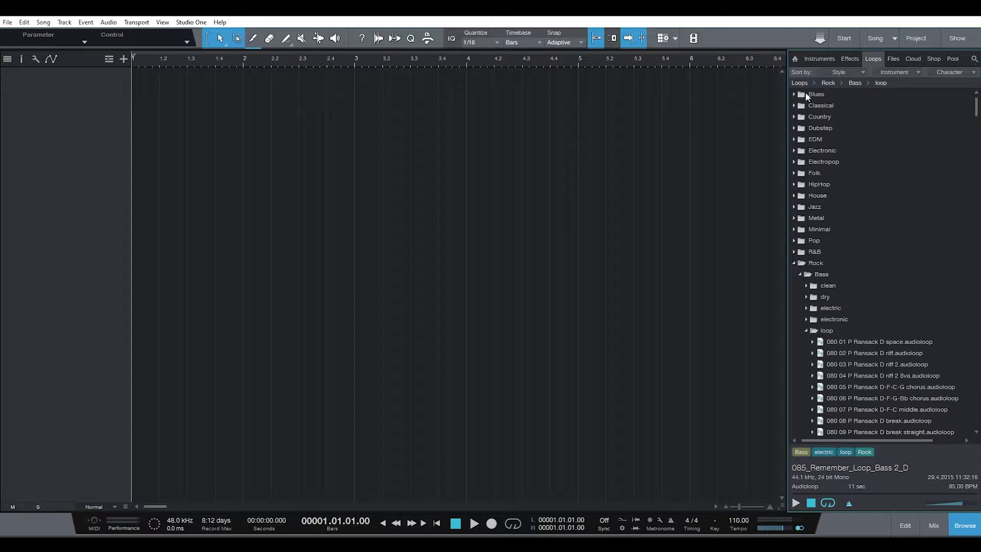
{"action": "left_click", "coordinate": [858, 74]}
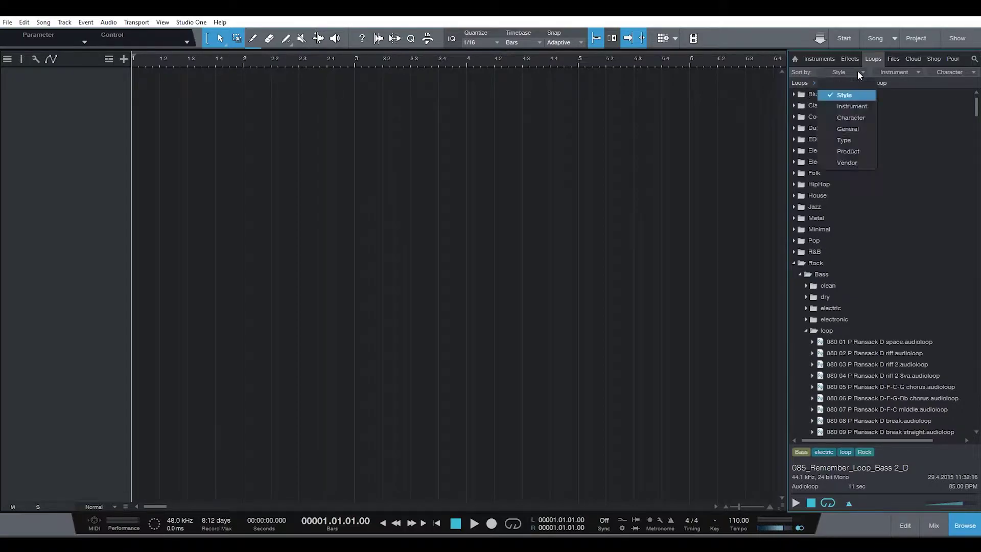
{"action": "left_click", "coordinate": [905, 75]}
{"action": "left_click", "coordinate": [948, 71]}
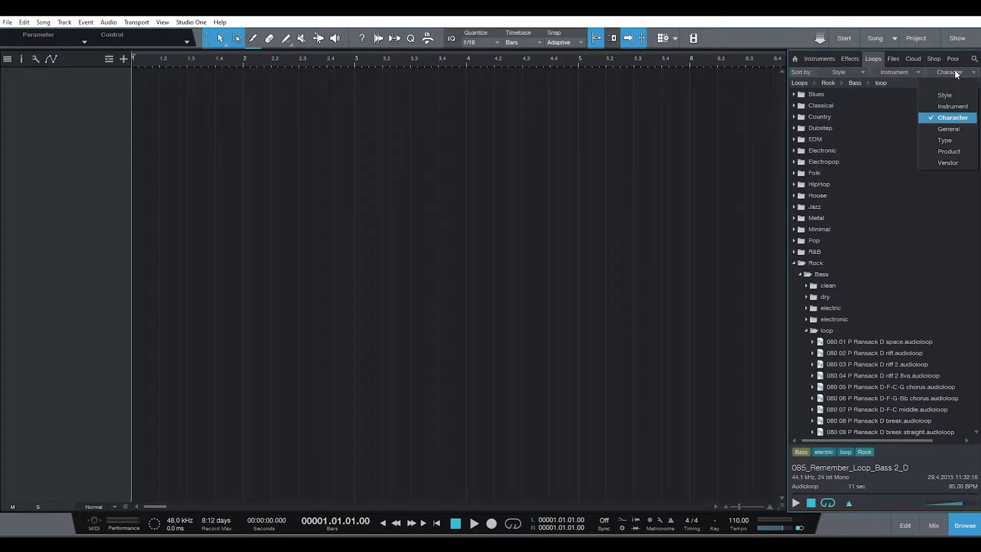
{"action": "left_click", "coordinate": [903, 71]}
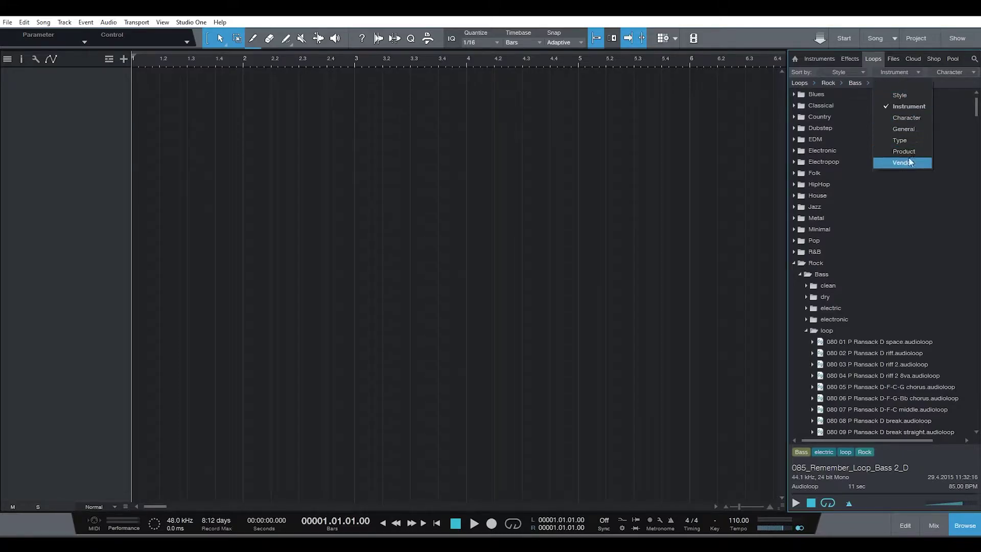
{"action": "left_click", "coordinate": [969, 231]}
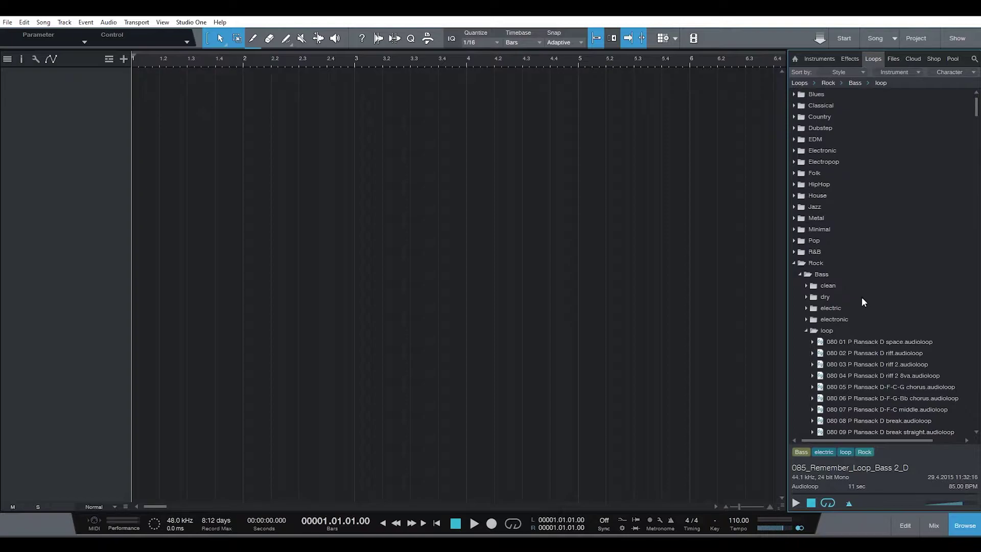
Step: Collapse the Rock Bass and one-shot folders, expand Rock > Drums > loop, and locate the Roper Rock loops
{"action": "left_click", "coordinate": [799, 276]}
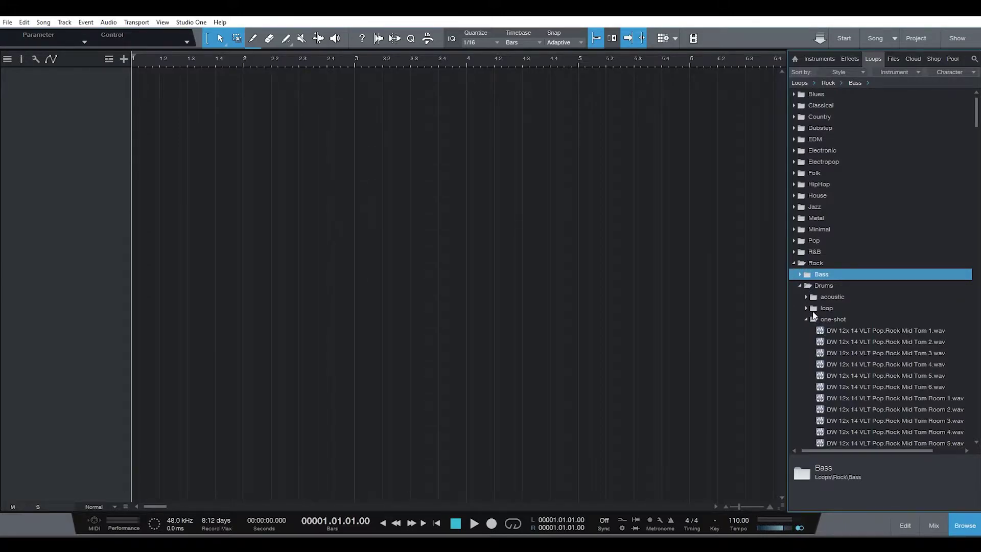
{"action": "scroll", "coordinate": [814, 315], "scroll_direction": "down", "scroll_amount": 4}
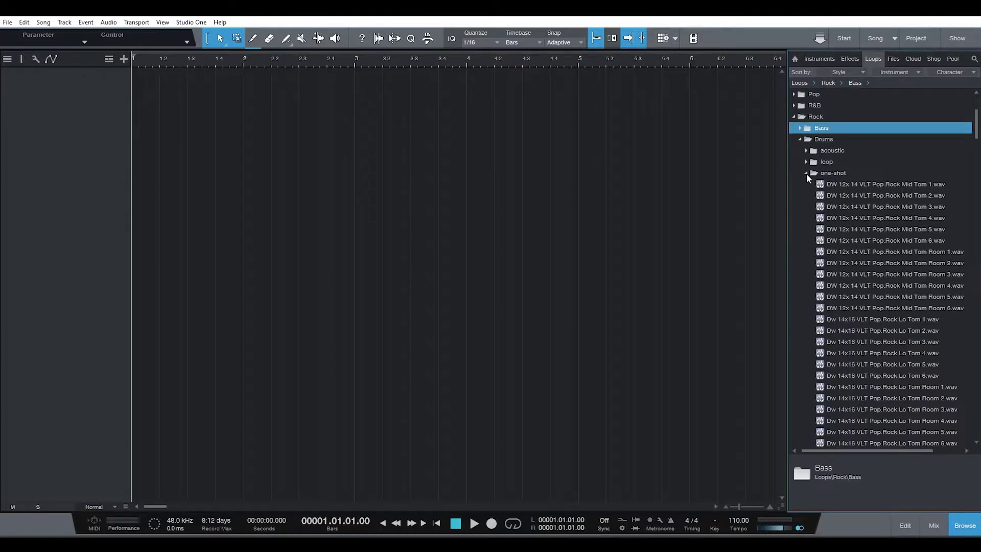
{"action": "left_click", "coordinate": [808, 174]}
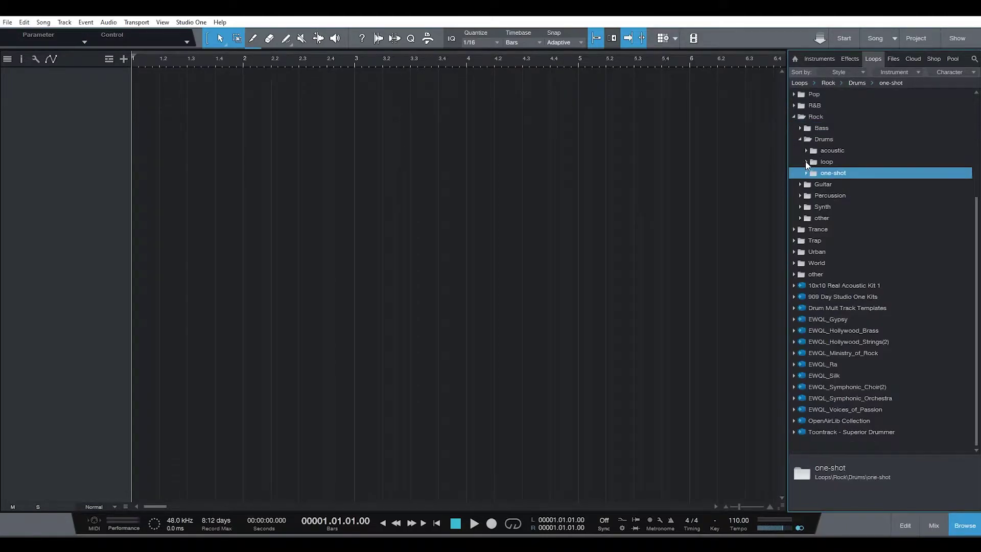
{"action": "left_click", "coordinate": [806, 162]}
{"action": "scroll", "coordinate": [893, 303], "scroll_direction": "down", "scroll_amount": 6}
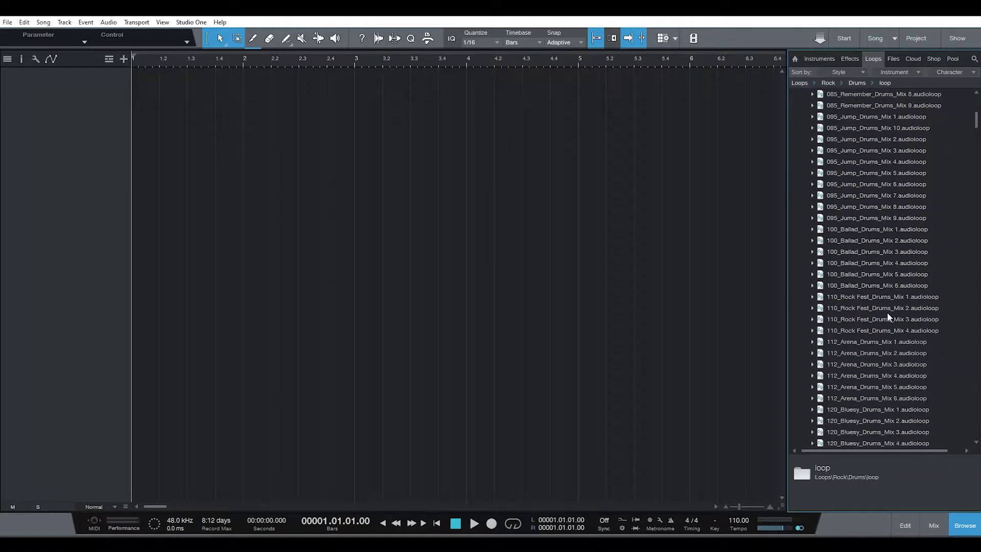
{"action": "left_click_drag", "start_coordinate": [975, 134], "coordinate": [970, 382]}
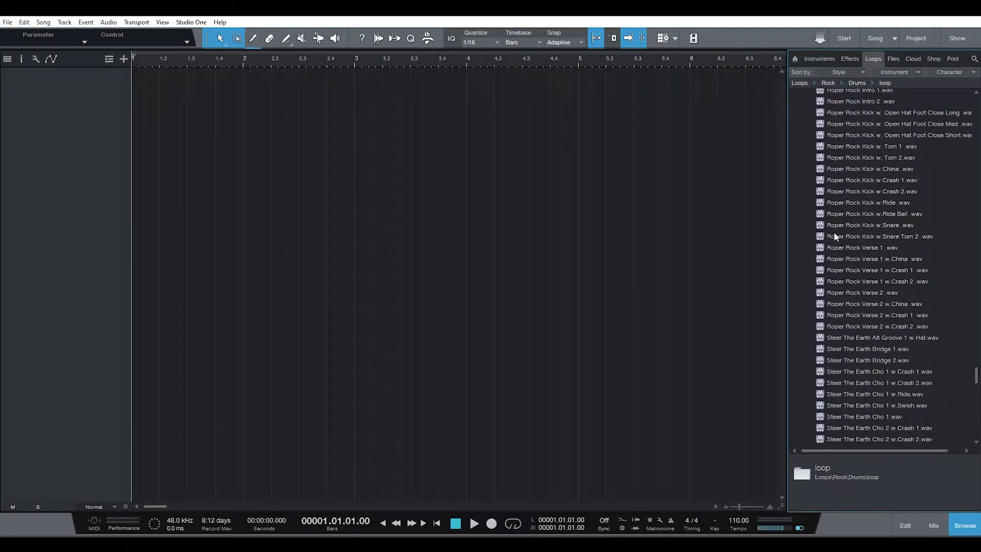
Step: Audition the drum loops Roper Rock Kick w.Ride Bell and Roper Rock Verse 1, and stop the playback
{"action": "left_click", "coordinate": [869, 215]}
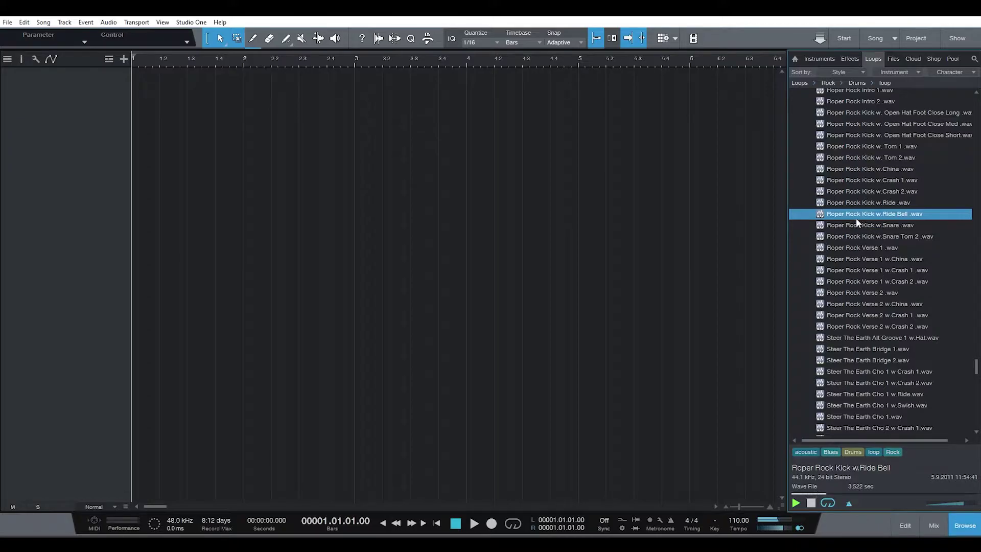
{"action": "left_click", "coordinate": [853, 247]}
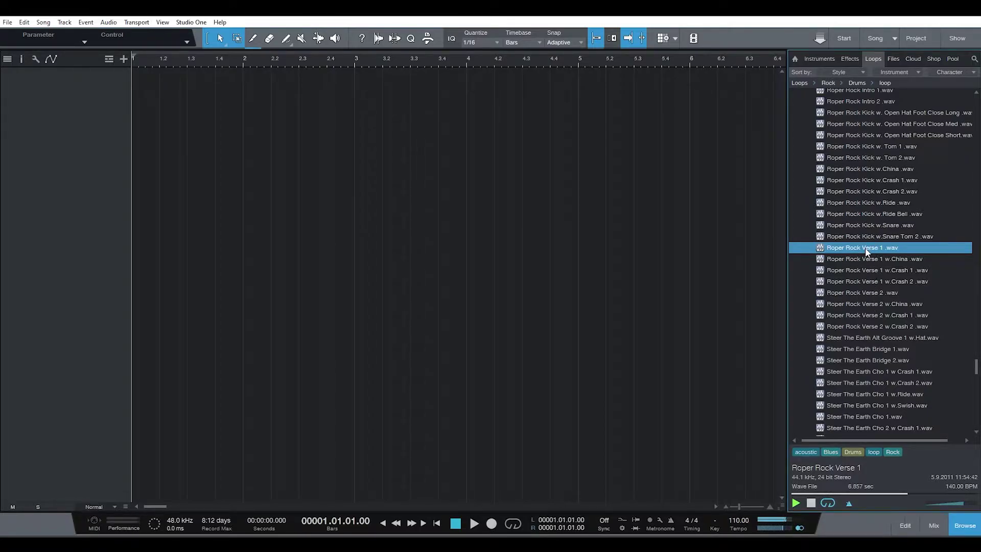
{"action": "key", "text": "space"}
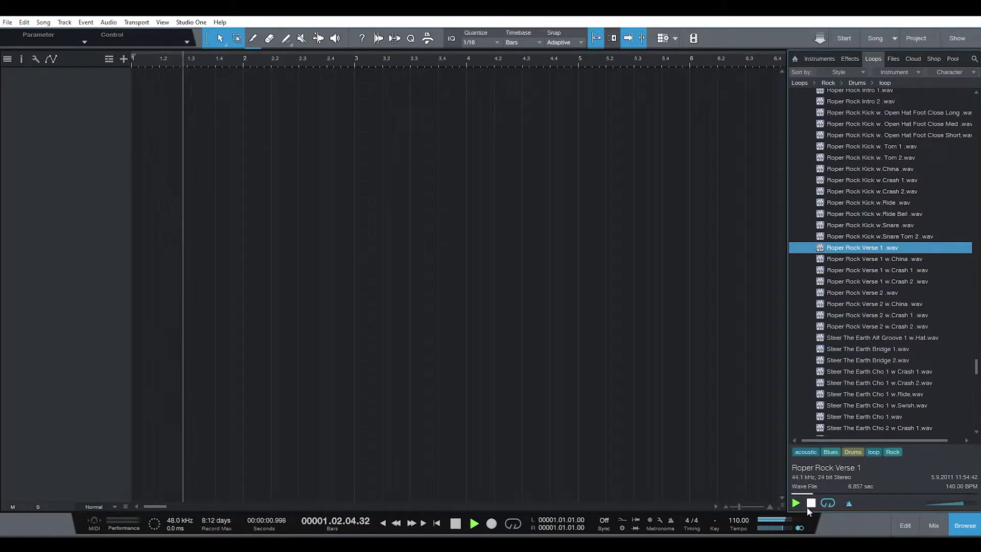
{"action": "left_click", "coordinate": [455, 523]}
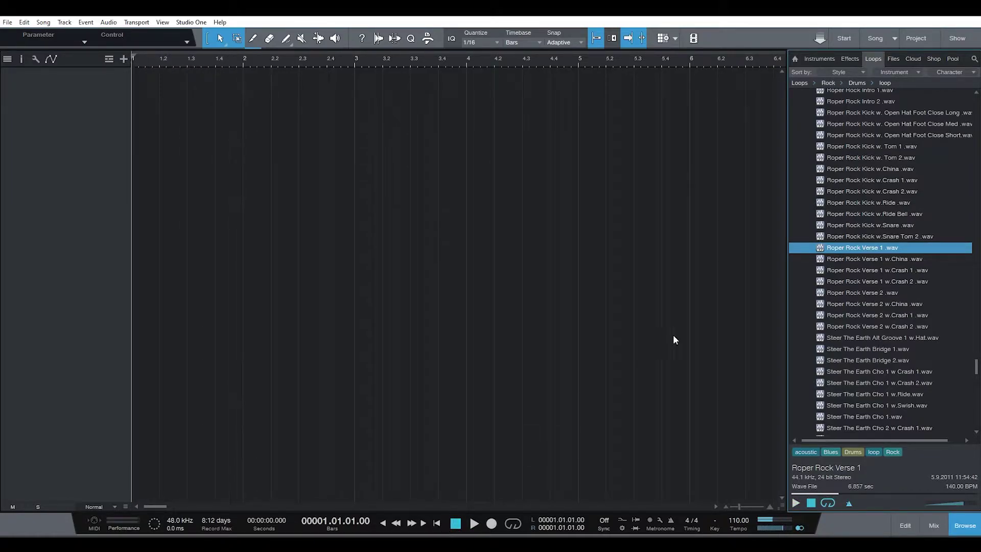
Step: Place the Roper Rock Verse 1 loop at bar 1 on a new track and name the track "Drums"
{"action": "left_click_drag", "start_coordinate": [838, 249], "coordinate": [148, 134]}
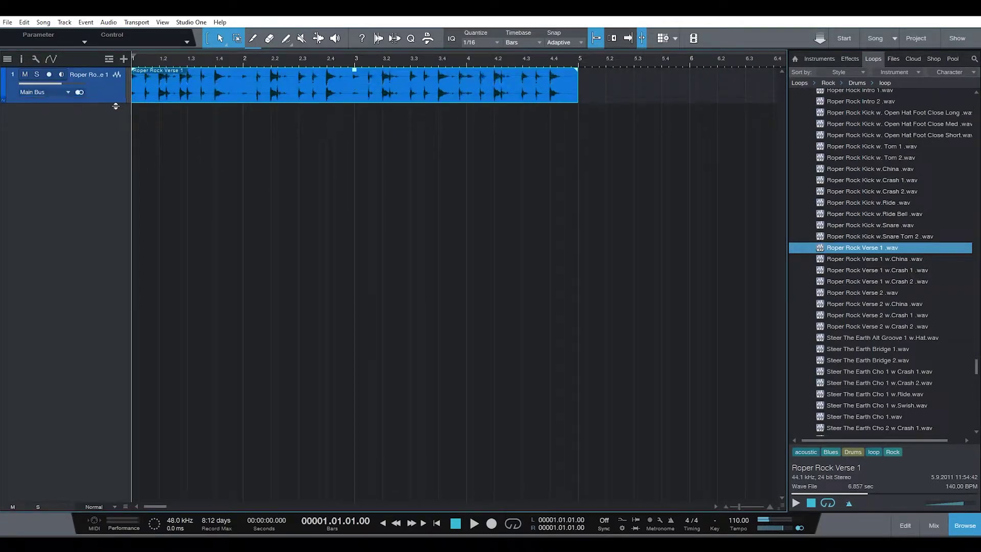
{"action": "double_click", "coordinate": [113, 98]}
{"action": "type", "text": "Drums"}
{"action": "key", "text": "Return"}
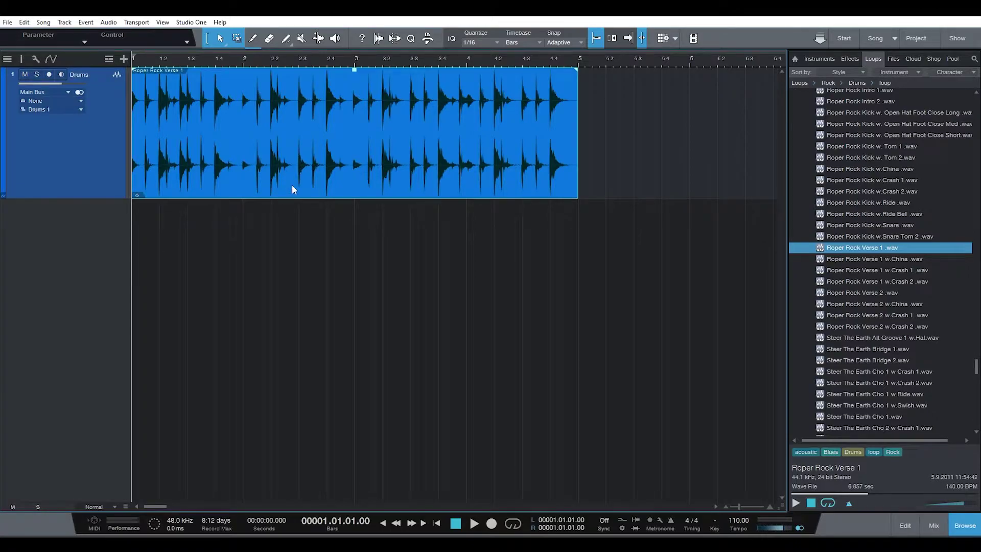
Step: Duplicate the Roper Rock Verse 1 event to bar 5 on the Drums track and hide the browser
{"action": "key", "text": "d"}
{"action": "key", "text": "F5"}
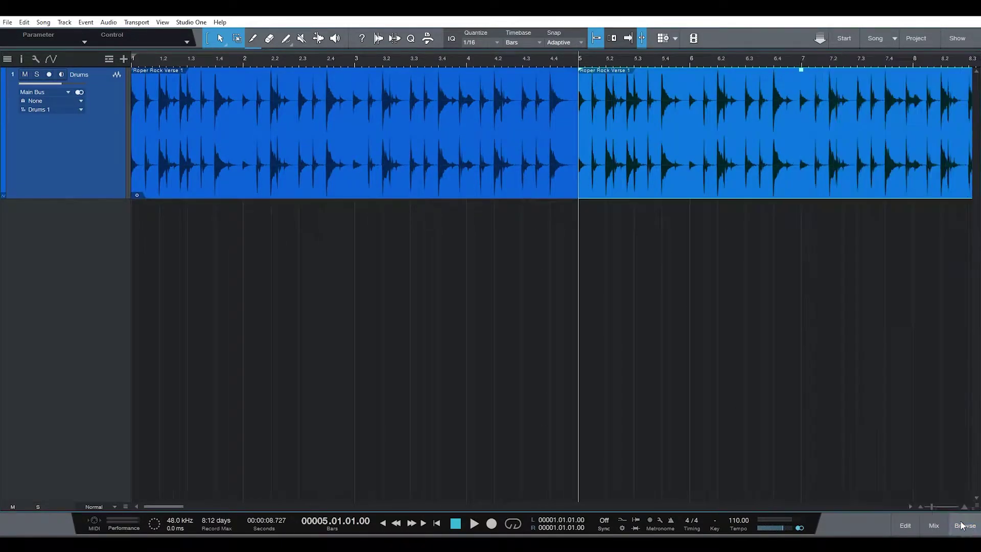
{"action": "left_click", "coordinate": [920, 507]}
{"action": "left_click", "coordinate": [921, 506]}
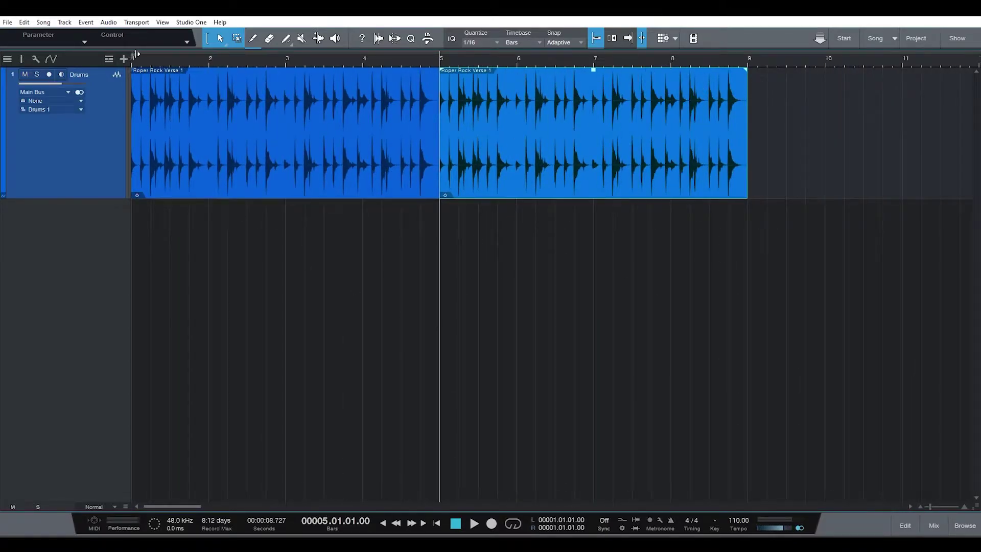
Step: Set the loop range from bar 1 to bar 9, turn on looping, and play the drums briefly with the browser shown again
{"action": "left_click_drag", "start_coordinate": [136, 55], "coordinate": [749, 62]}
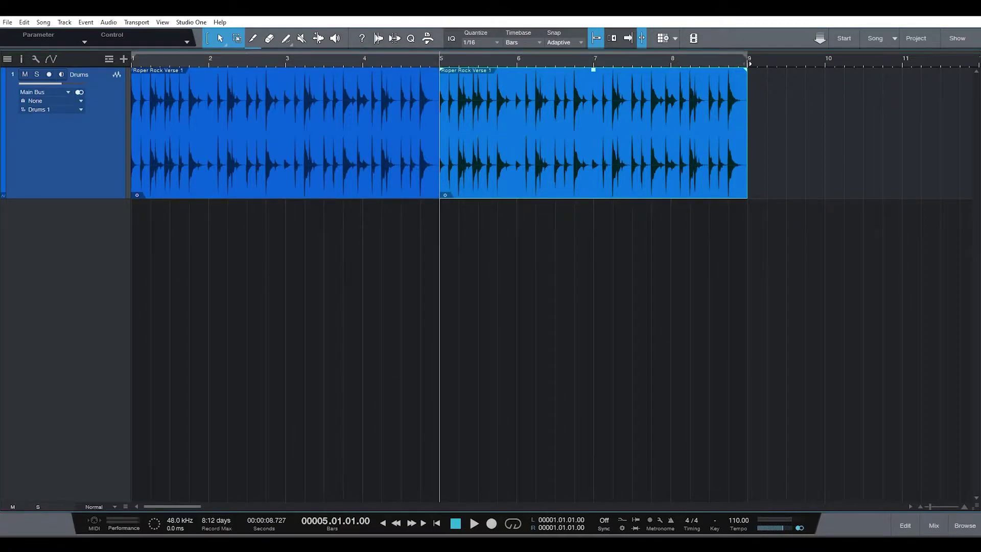
{"action": "left_click", "coordinate": [511, 527]}
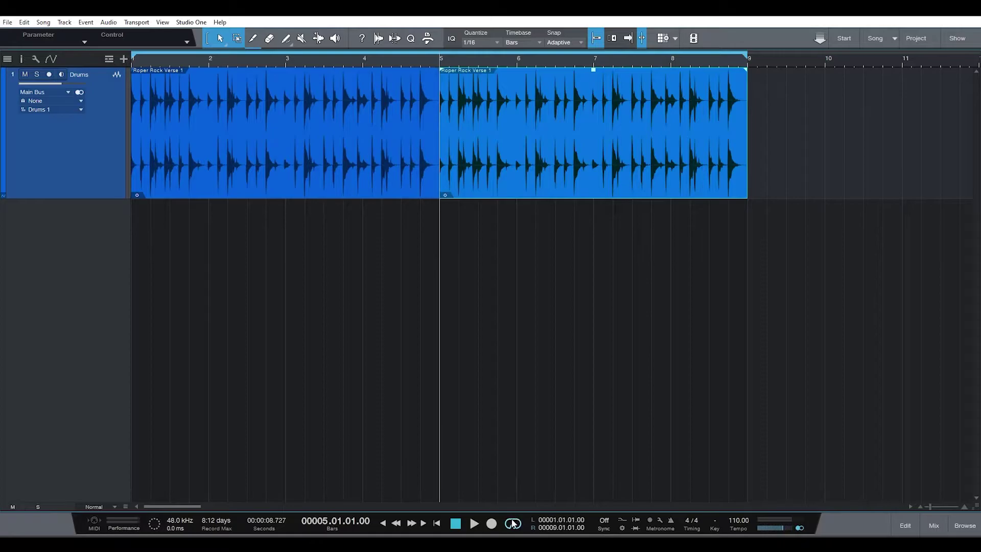
{"action": "key", "text": "space"}
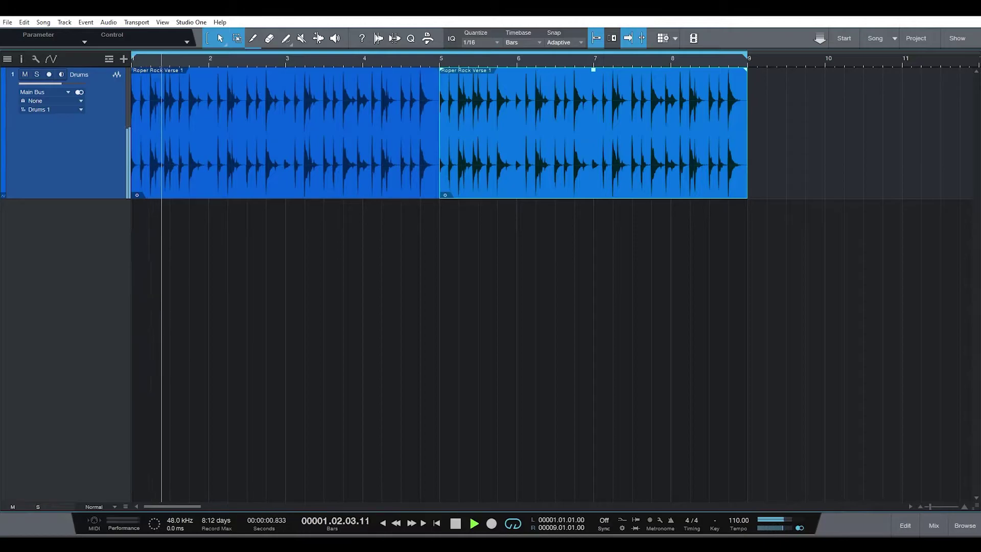
{"action": "left_click", "coordinate": [965, 525]}
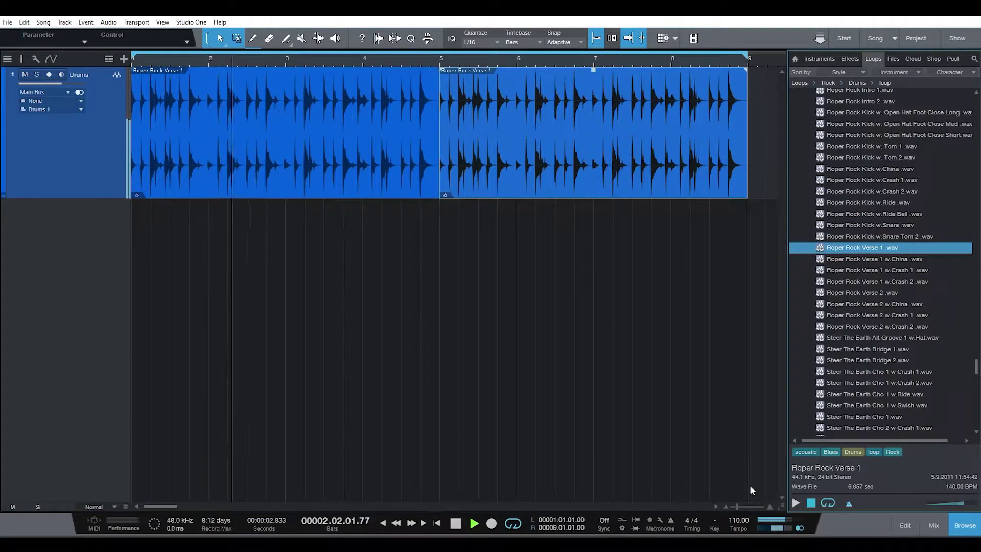
{"action": "key", "text": "space"}
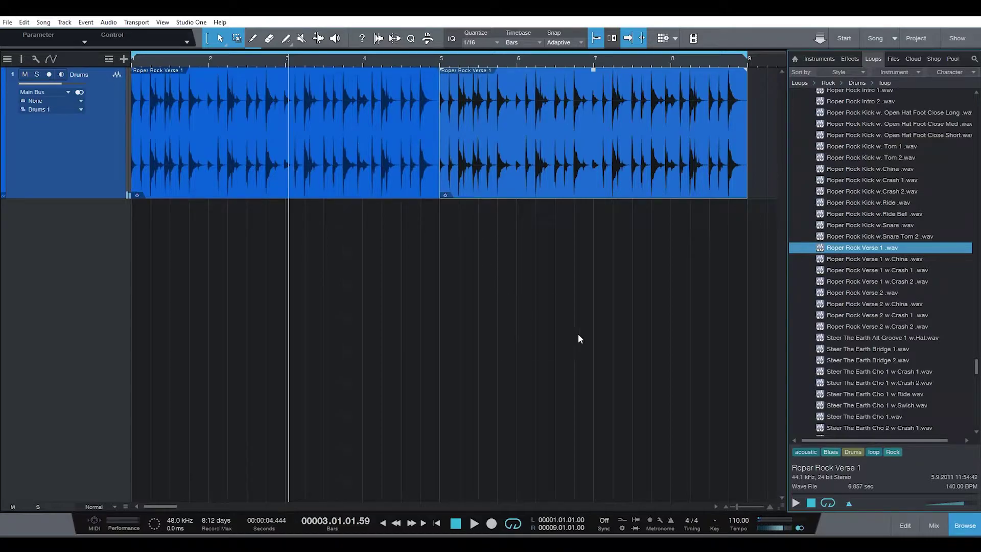
Step: Search the loop library for "crash cymbal"
{"action": "left_click", "coordinate": [974, 60]}
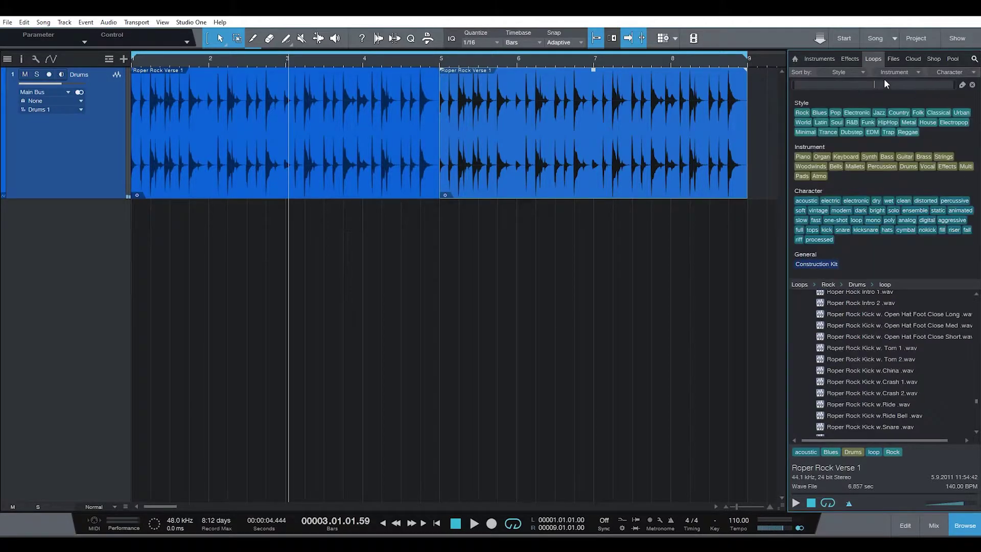
{"action": "type", "text": "crash cymbal"}
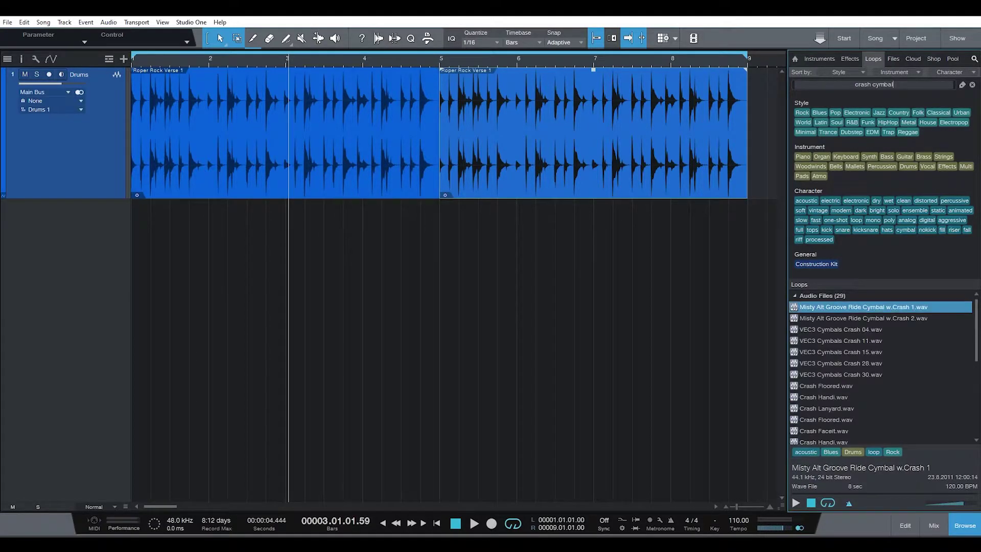
{"action": "key", "text": "Return"}
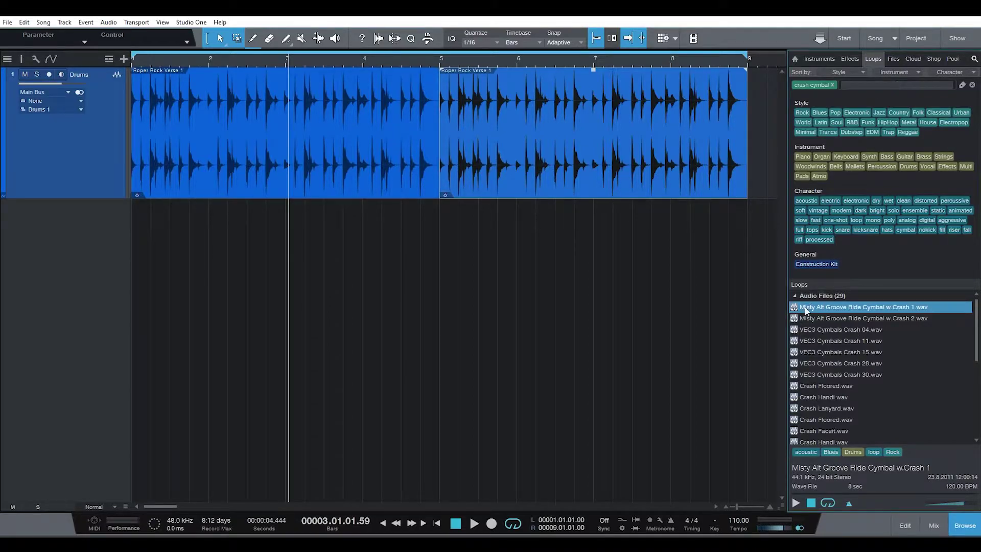
Step: Audition several crash samples in the search results, including Crash Guarana, Crash Black and VEC3 Cymbals Crash 30, 11, 15 and 04
{"action": "scroll", "coordinate": [976, 325], "scroll_direction": "down", "scroll_amount": 3}
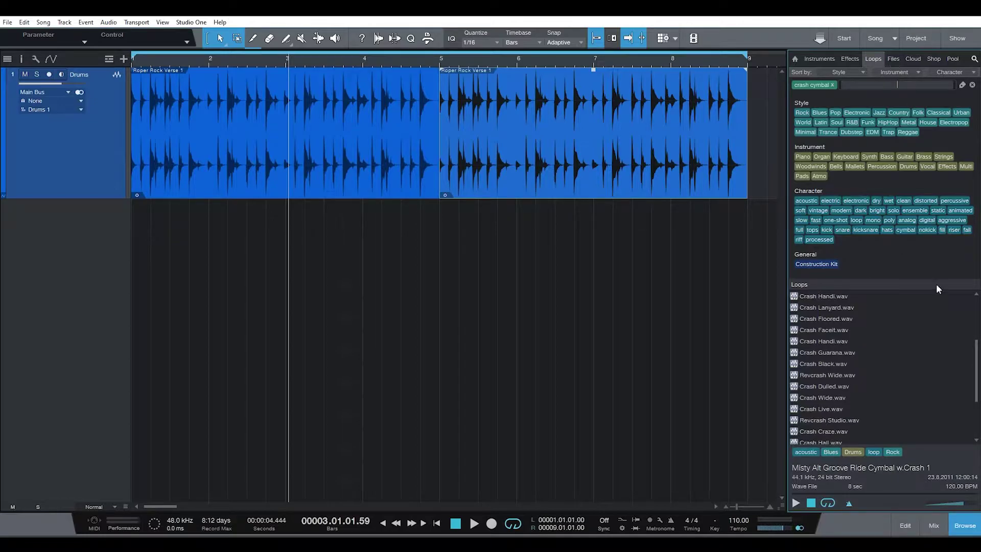
{"action": "left_click", "coordinate": [823, 357]}
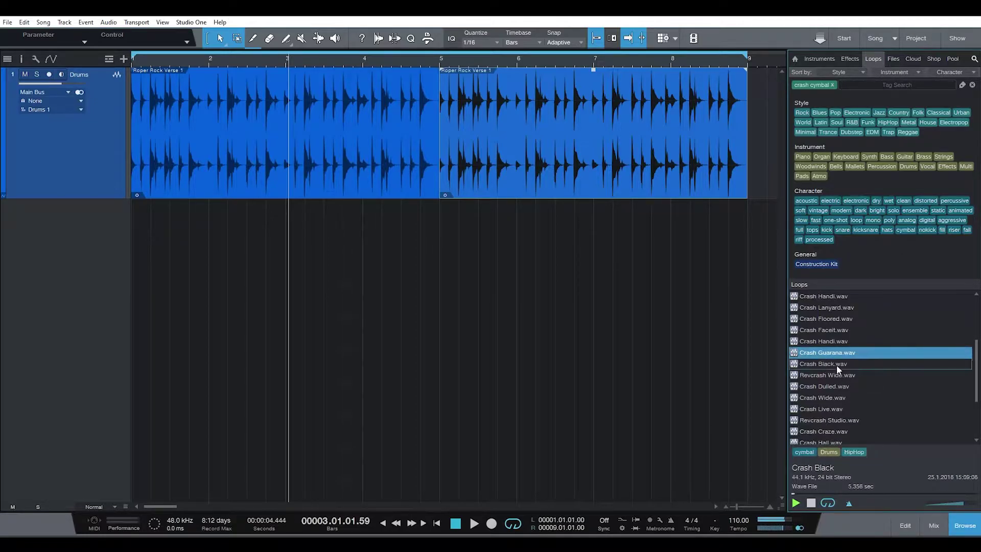
{"action": "left_click", "coordinate": [836, 365]}
{"action": "left_click", "coordinate": [834, 330]}
{"action": "scroll", "coordinate": [833, 316], "scroll_direction": "up", "scroll_amount": 2}
{"action": "left_click", "coordinate": [836, 343]}
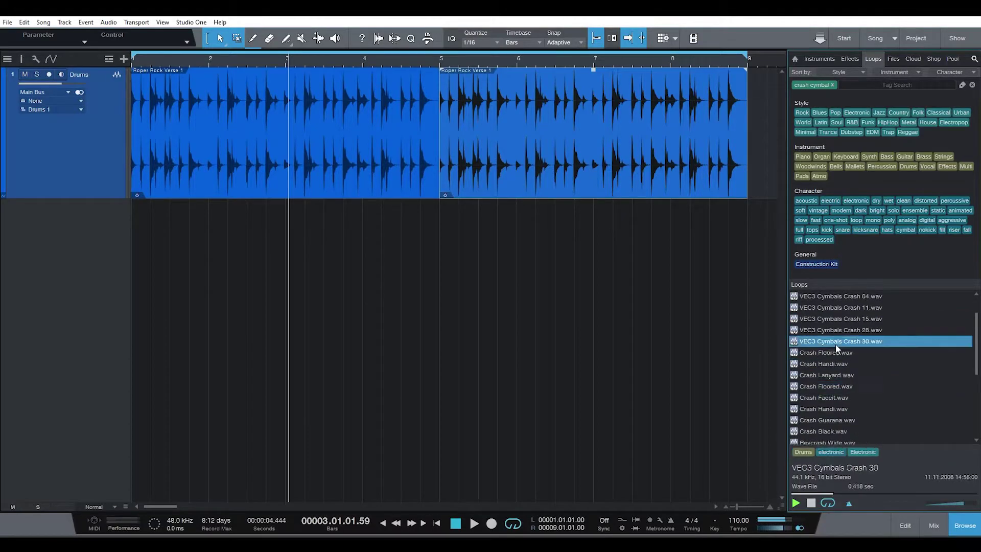
{"action": "left_click", "coordinate": [846, 330]}
{"action": "left_click", "coordinate": [865, 309]}
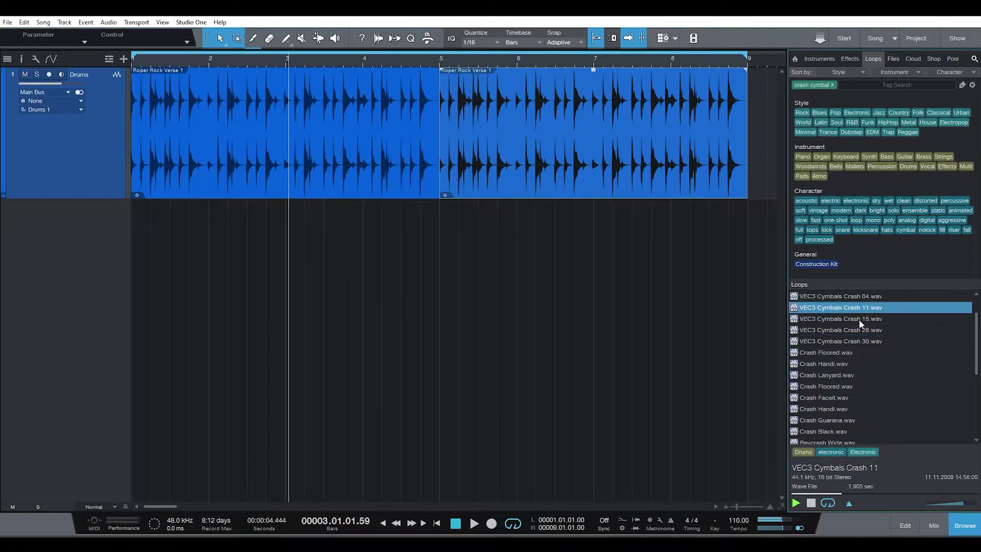
{"action": "left_click", "coordinate": [859, 319]}
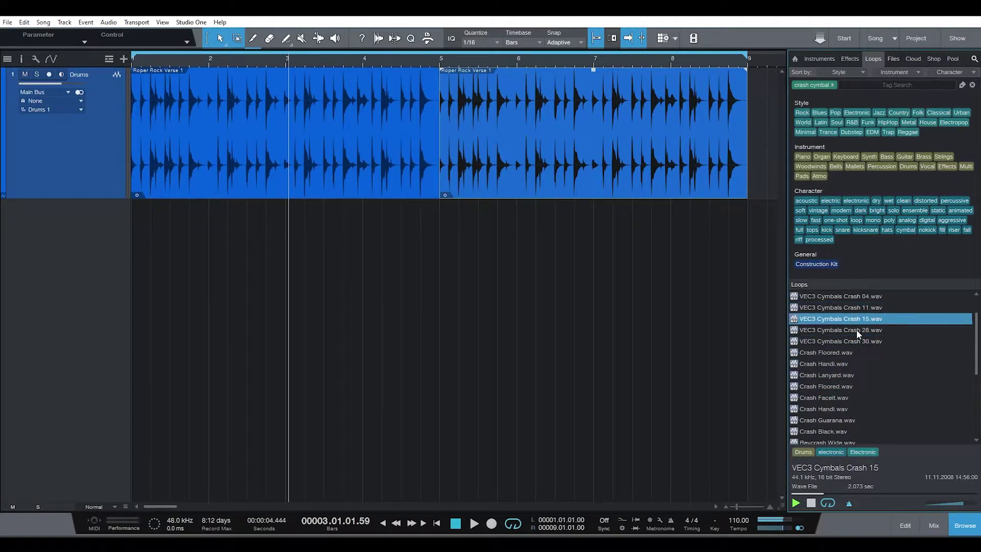
{"action": "left_click", "coordinate": [876, 296]}
{"action": "scroll", "coordinate": [877, 375], "scroll_direction": "up", "scroll_amount": 1}
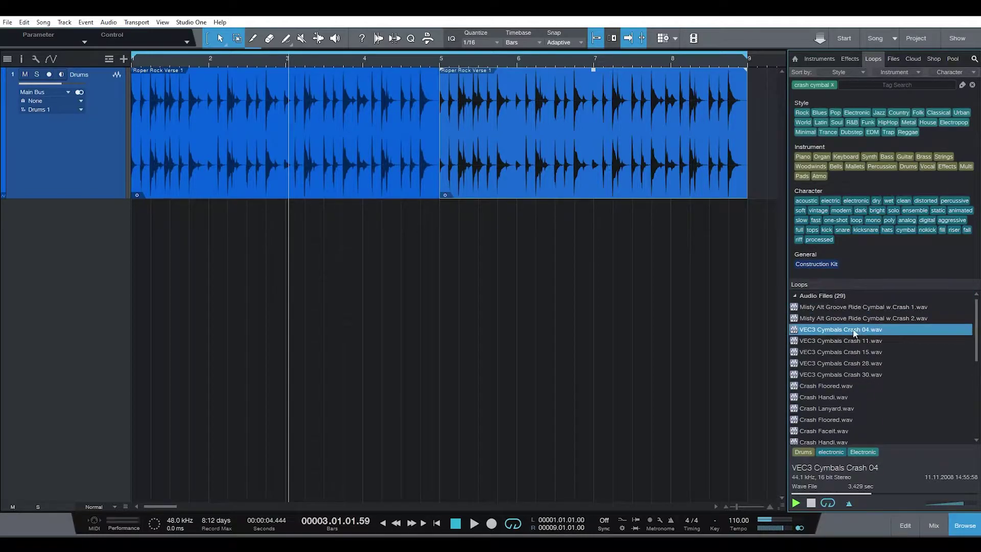
Step: Place VEC3 Cymbals Crash 04 at bar 5 on a new, taller track below Drums and slightly lower the event's volume
{"action": "left_click_drag", "start_coordinate": [840, 336], "coordinate": [458, 276]}
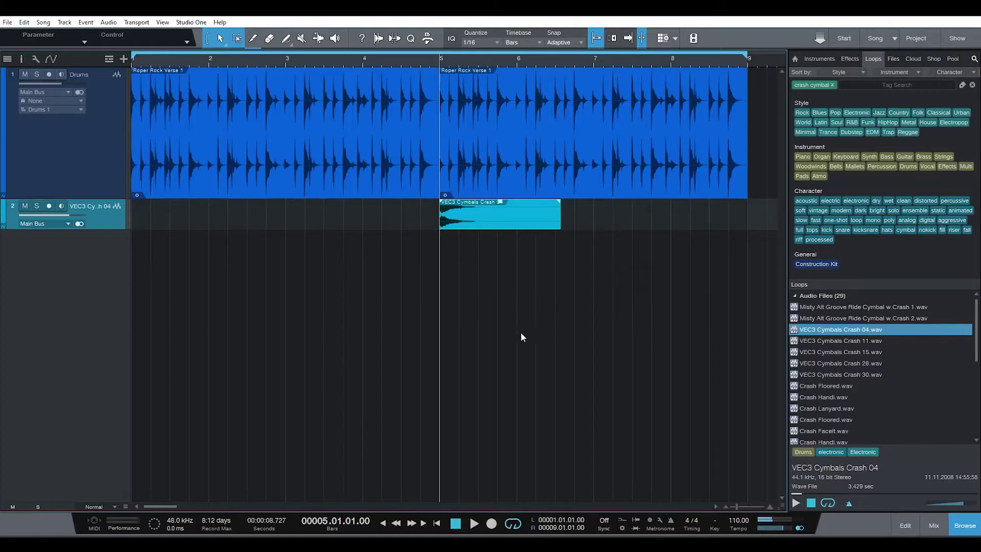
{"action": "left_click_drag", "start_coordinate": [108, 230], "coordinate": [105, 335]}
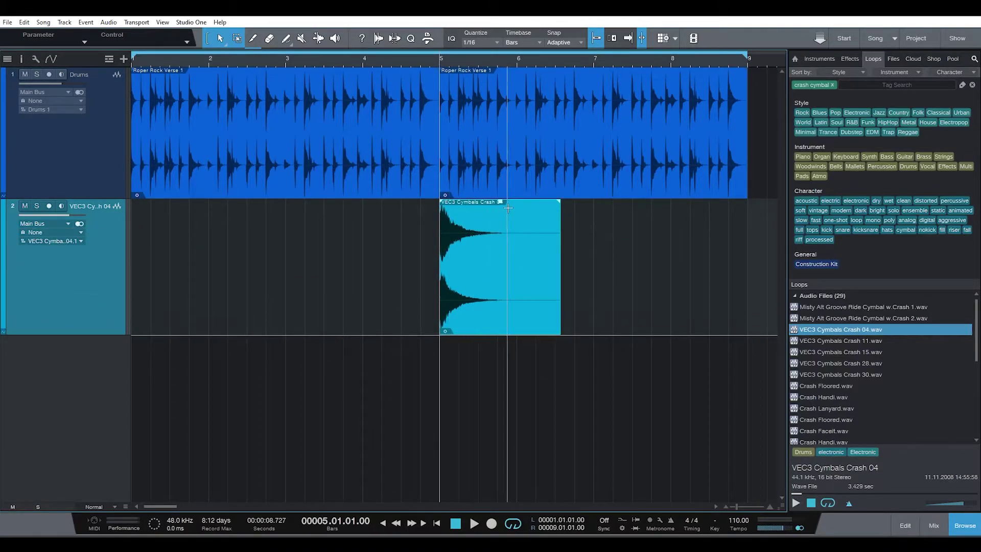
{"action": "left_click_drag", "start_coordinate": [501, 206], "coordinate": [500, 212]}
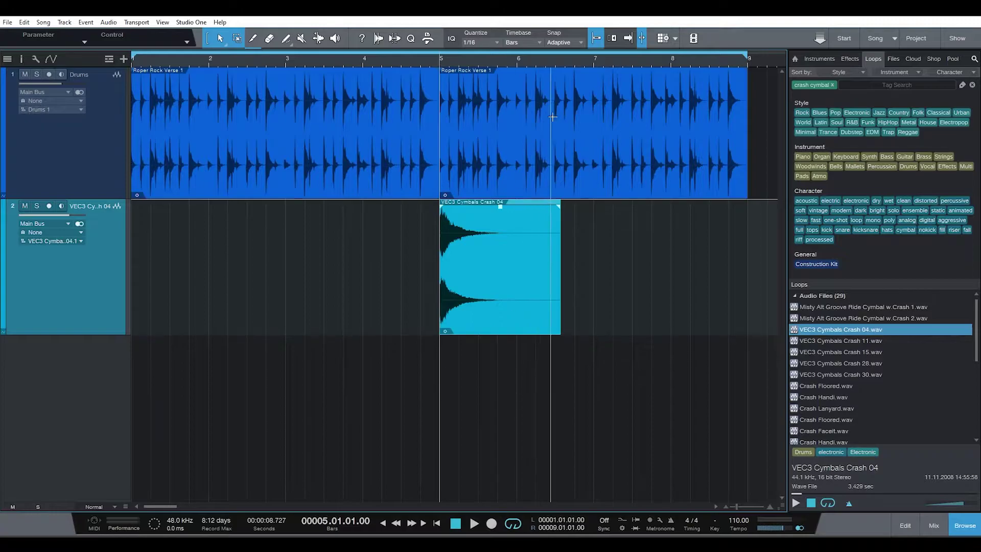
Step: Select the second drum event and play from shortly before bar 4 to hear the crash at bar 5 with the drums
{"action": "left_click", "coordinate": [504, 173]}
{"action": "left_click", "coordinate": [362, 161]}
{"action": "left_click", "coordinate": [534, 147]}
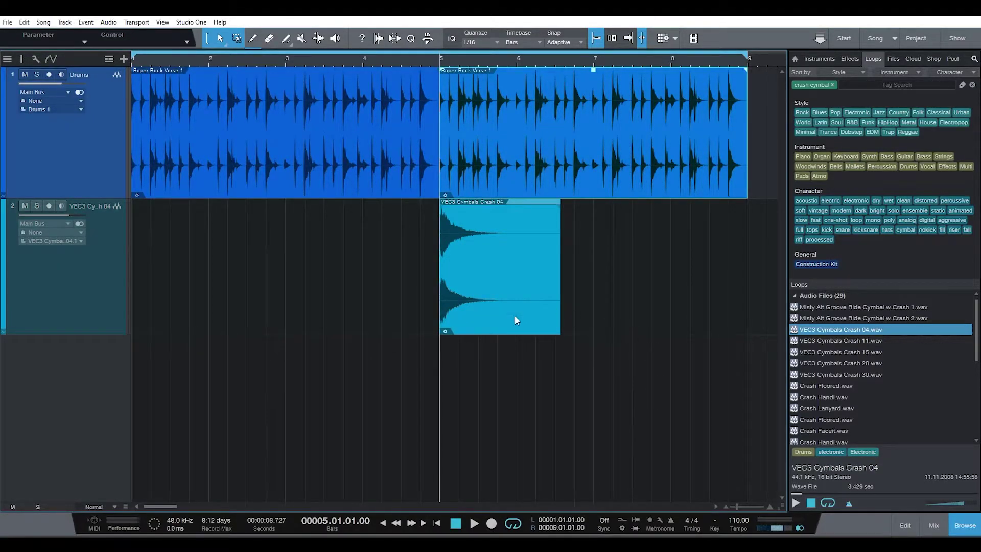
{"action": "left_click", "coordinate": [347, 57]}
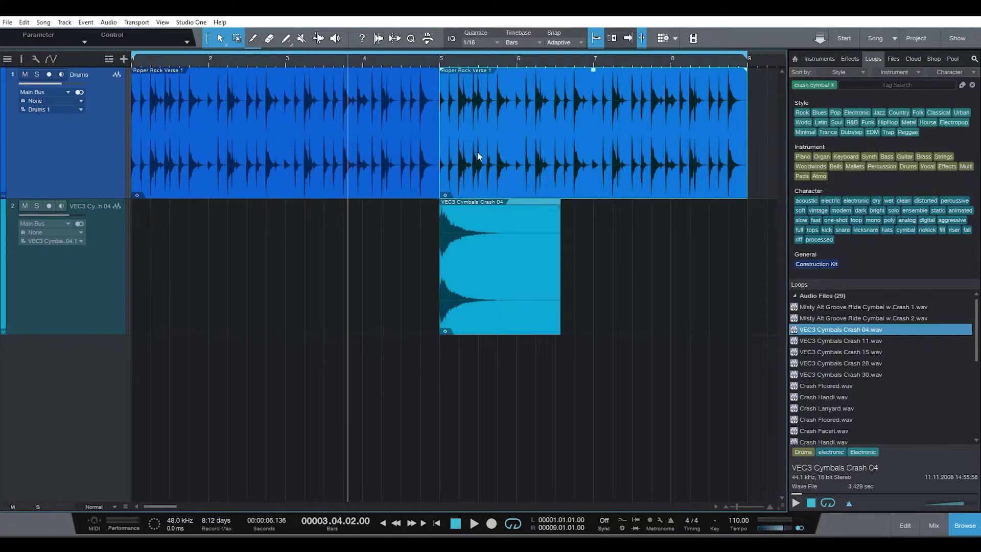
{"action": "key", "text": "space"}
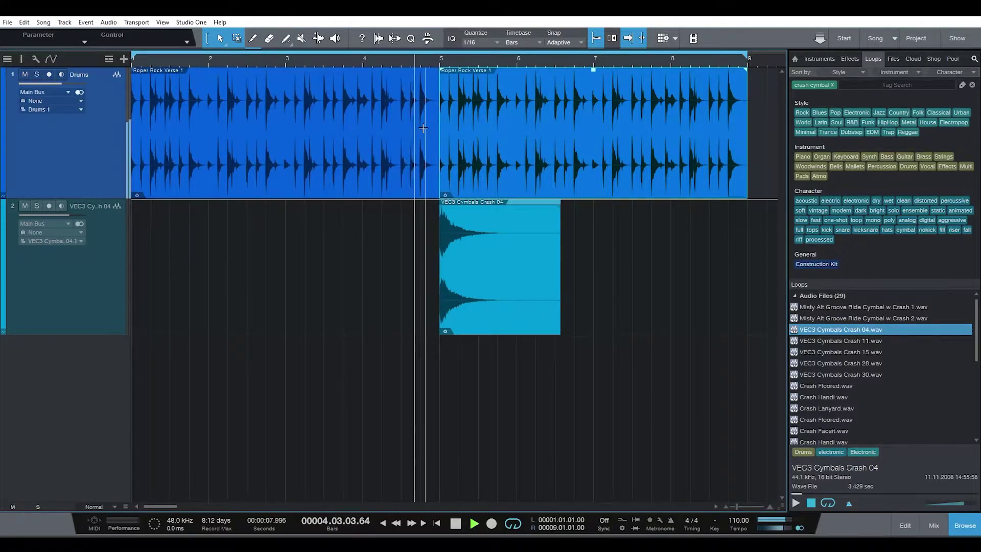
{"action": "key", "text": "space"}
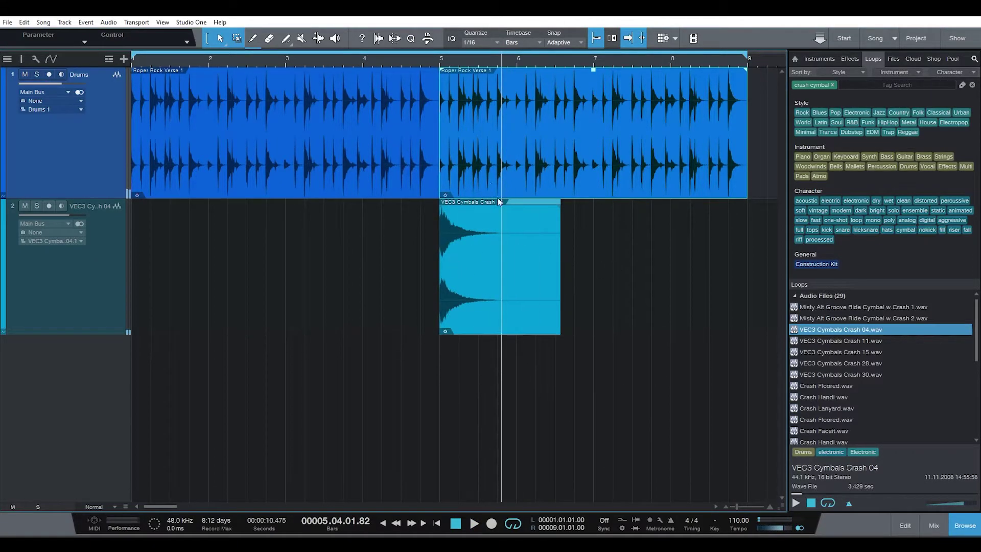
Step: Try a crossfade where the two drum events meet at bar 5, and undo it
{"action": "left_click", "coordinate": [441, 62]}
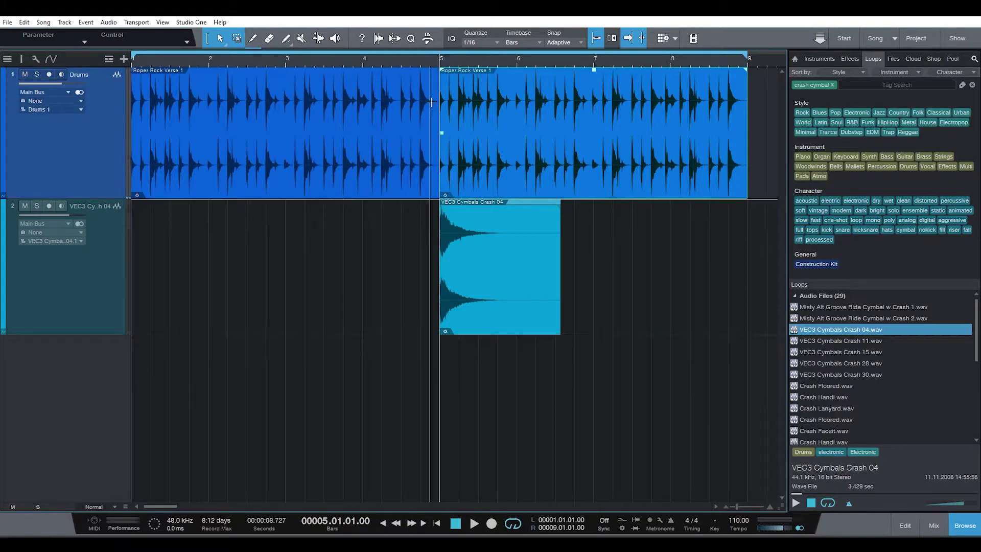
{"action": "left_click", "coordinate": [769, 506]}
{"action": "left_click", "coordinate": [768, 507]}
{"action": "left_click", "coordinate": [769, 507]}
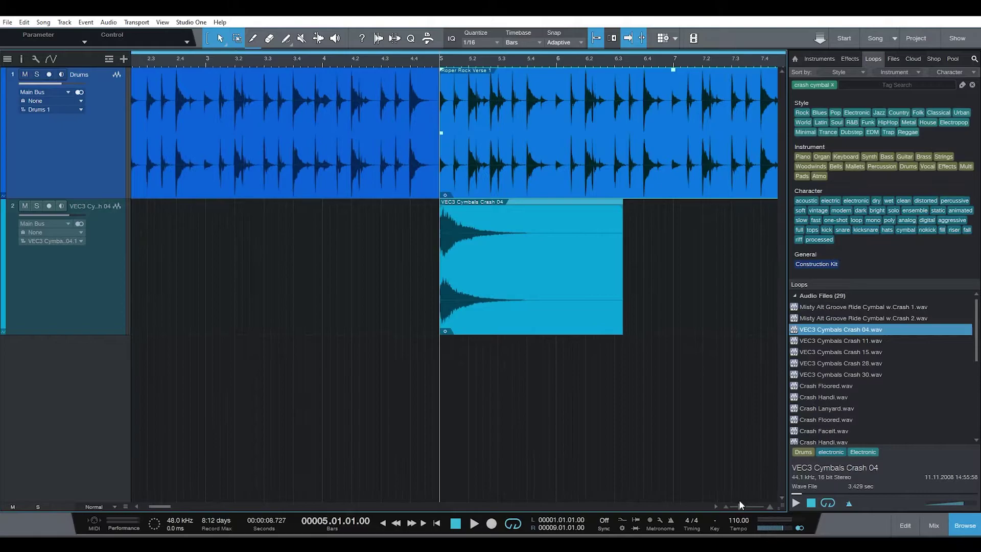
{"action": "left_click_drag", "start_coordinate": [739, 504], "coordinate": [751, 504]}
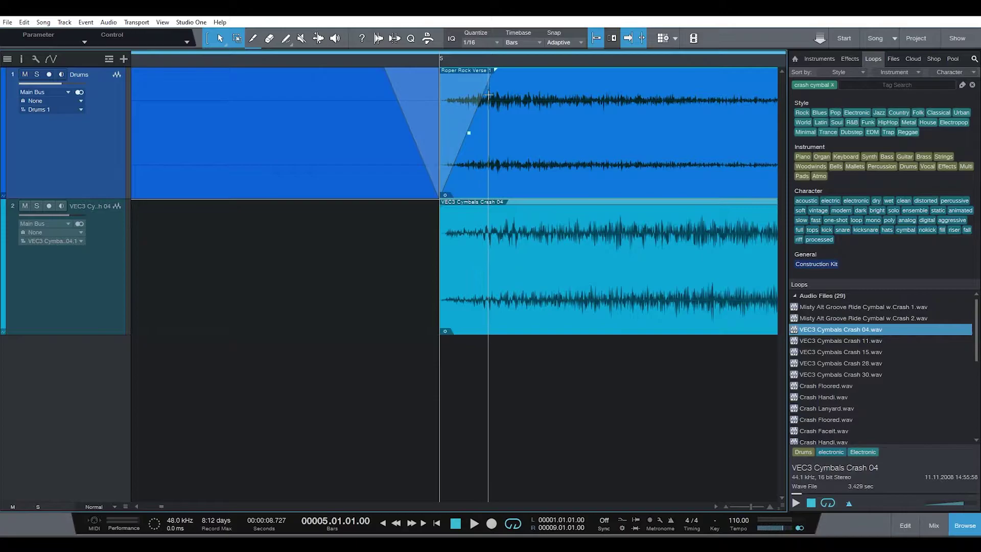
{"action": "key", "text": "ctrl+z"}
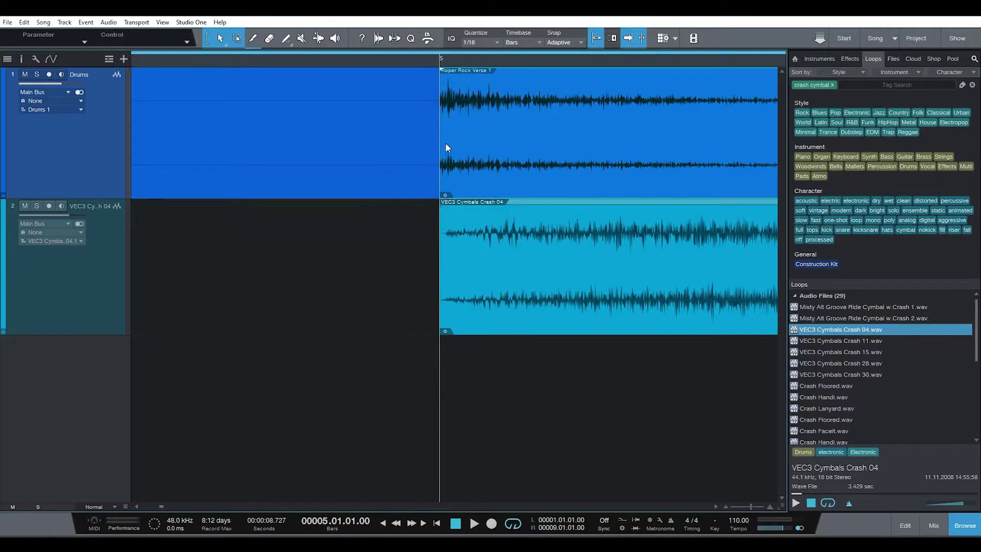
Step: Try short manual fades and an automatic crossfade on both selected drum events at bar 5, and remove the fades
{"action": "mouse_move", "coordinate": [439, 72]}
{"action": "left_mouse_down"}
{"action": "mouse_move", "coordinate": [429, 81]}
{"action": "mouse_move", "coordinate": [448, 81]}
{"action": "left_mouse_up"}
{"action": "left_click", "coordinate": [398, 178]}
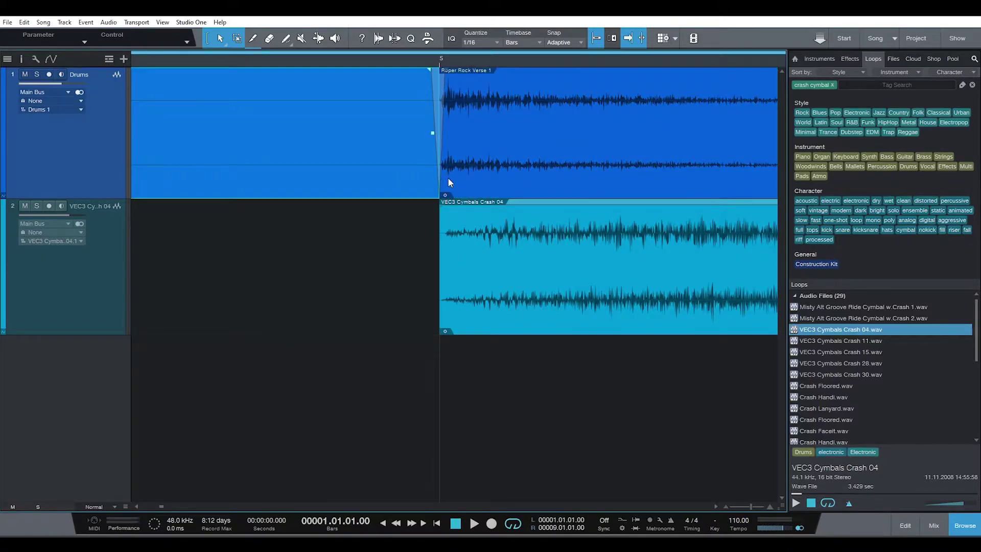
{"action": "left_click", "coordinate": [515, 171], "text": "shift"}
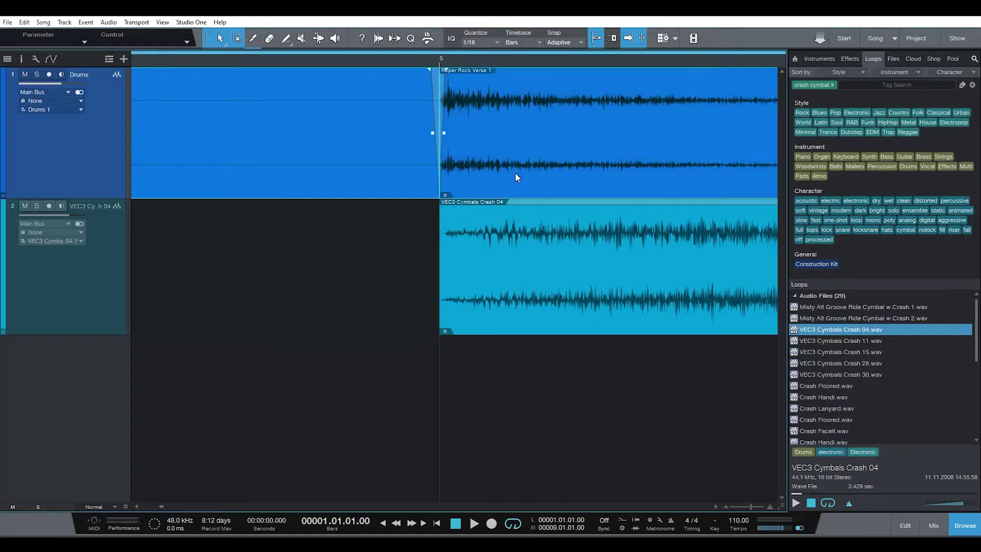
{"action": "key", "text": "x"}
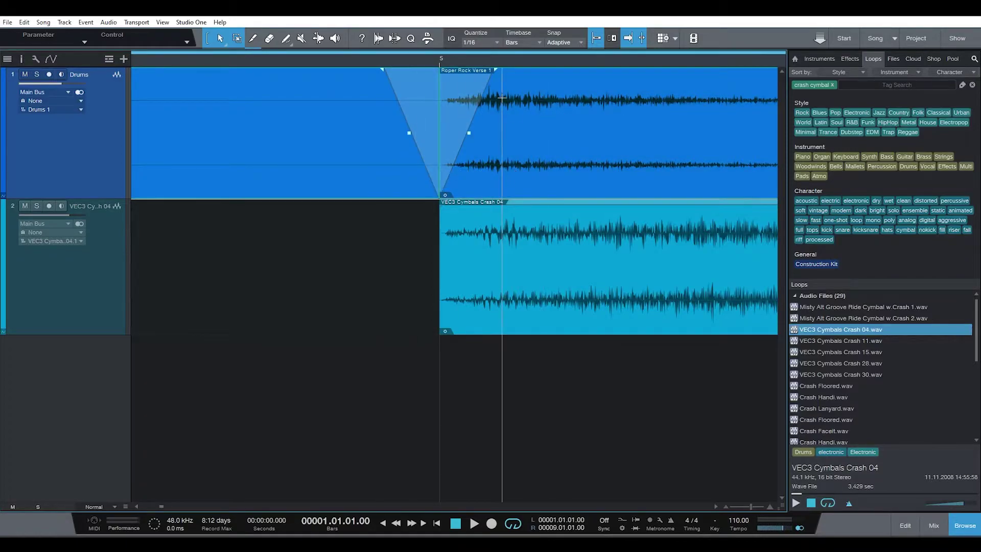
{"action": "left_click_drag", "start_coordinate": [506, 94], "coordinate": [462, 195]}
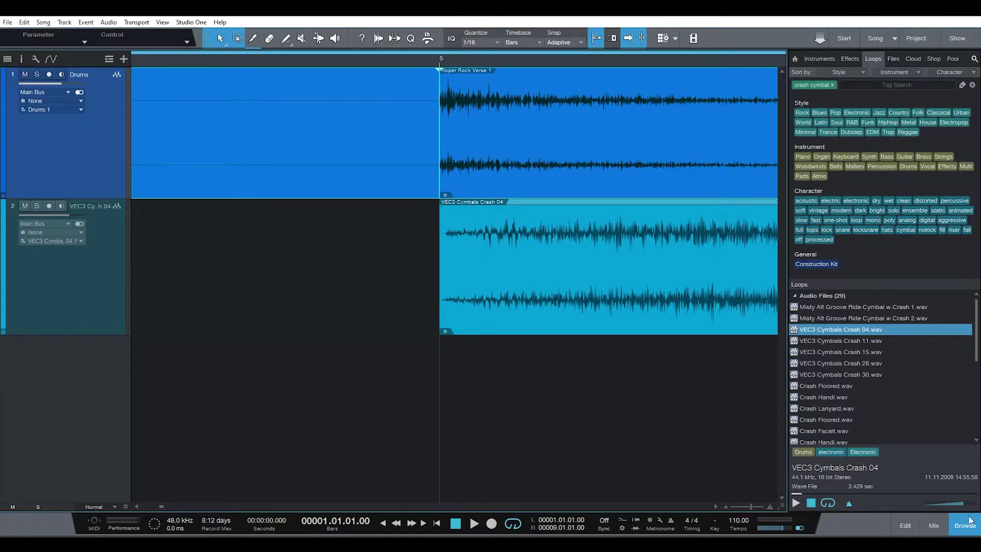
Step: Close the tag search, collapse the Rock > Drums > loop folder, and expand Rock > Bass
{"action": "left_click", "coordinate": [974, 59]}
{"action": "scroll", "coordinate": [944, 92], "scroll_direction": "up", "scroll_amount": 15}
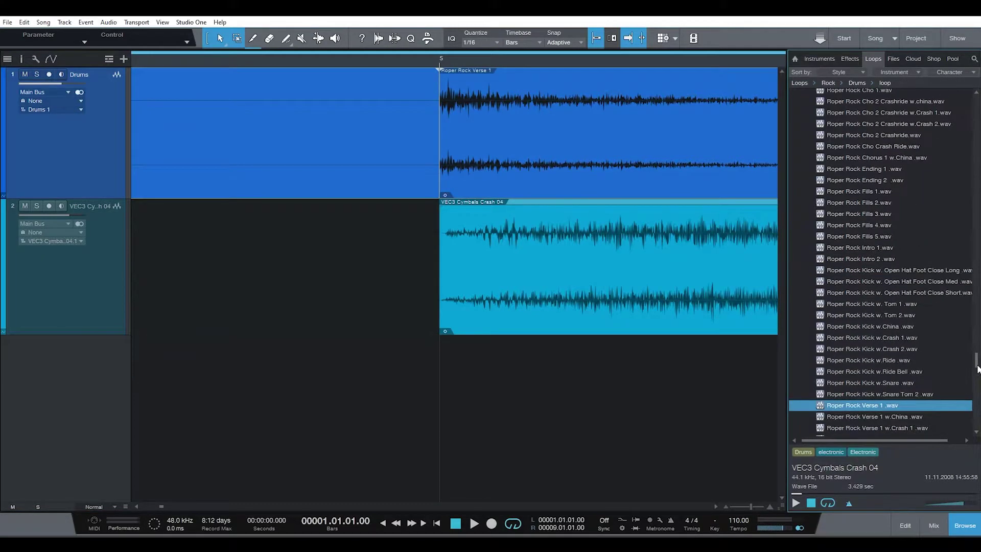
{"action": "scroll", "coordinate": [871, 224], "scroll_direction": "up", "scroll_amount": 15}
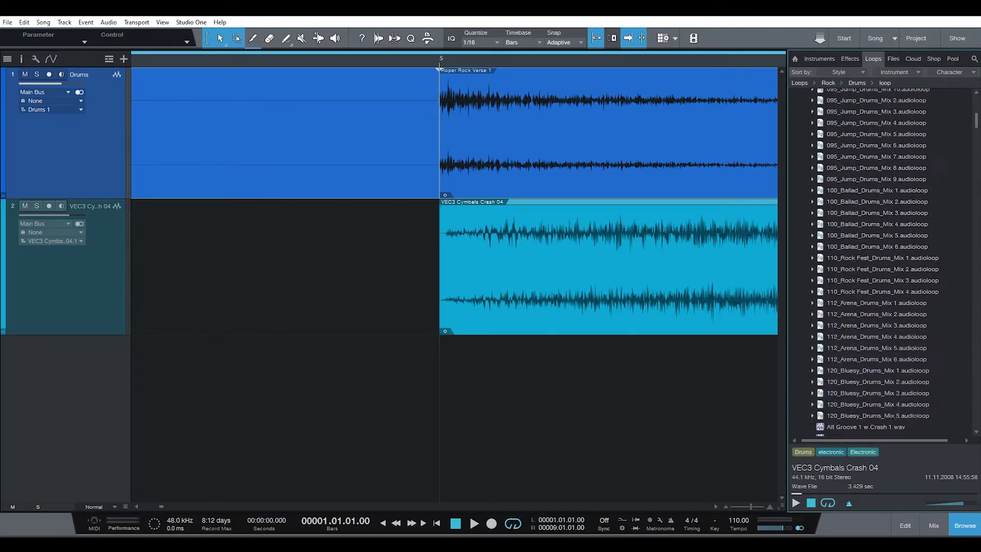
{"action": "left_click", "coordinate": [807, 308]}
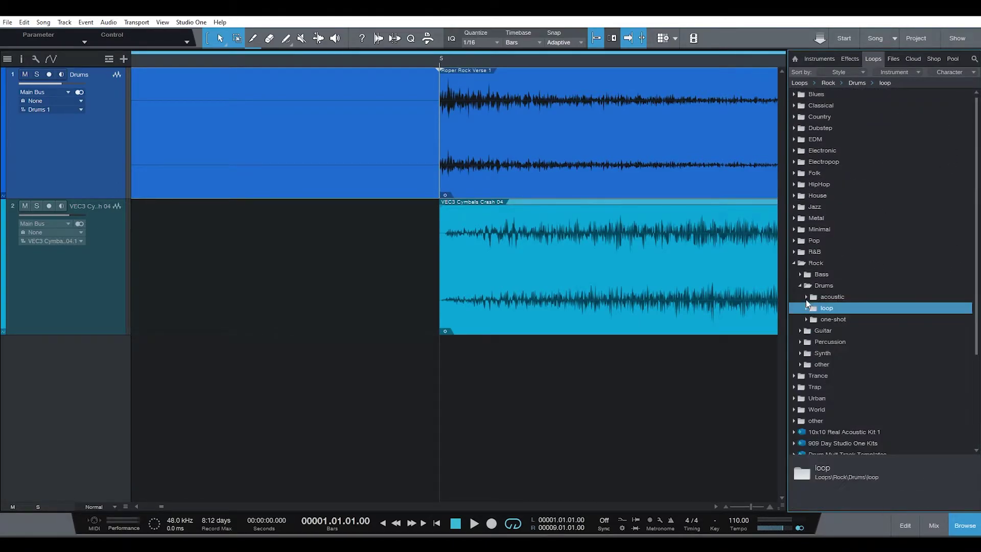
{"action": "left_click", "coordinate": [800, 276]}
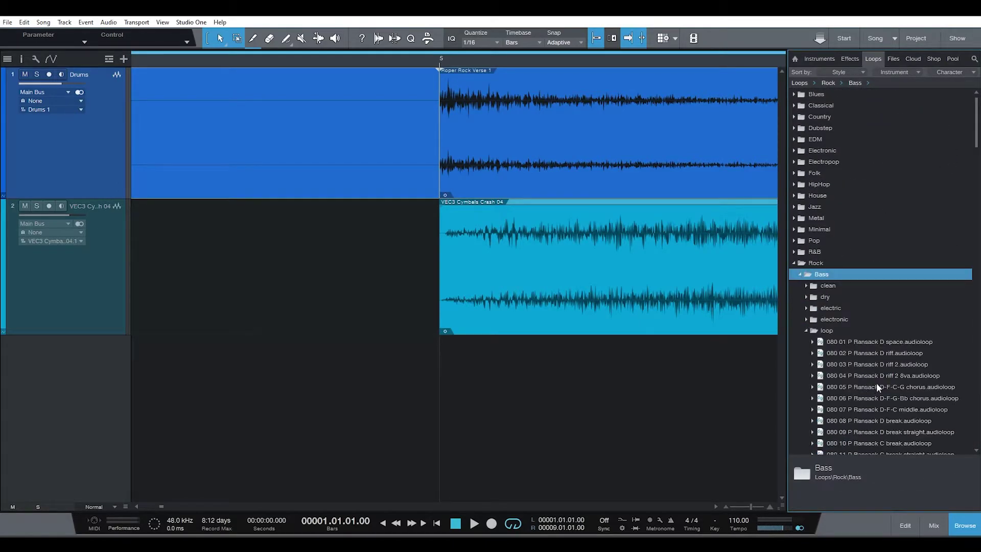
Step: Preview the bass loop 080 06 P Ransack D-F-G-Bb chorus on its own and together with the song playing from the start
{"action": "scroll", "coordinate": [888, 389], "scroll_direction": "down", "scroll_amount": 2}
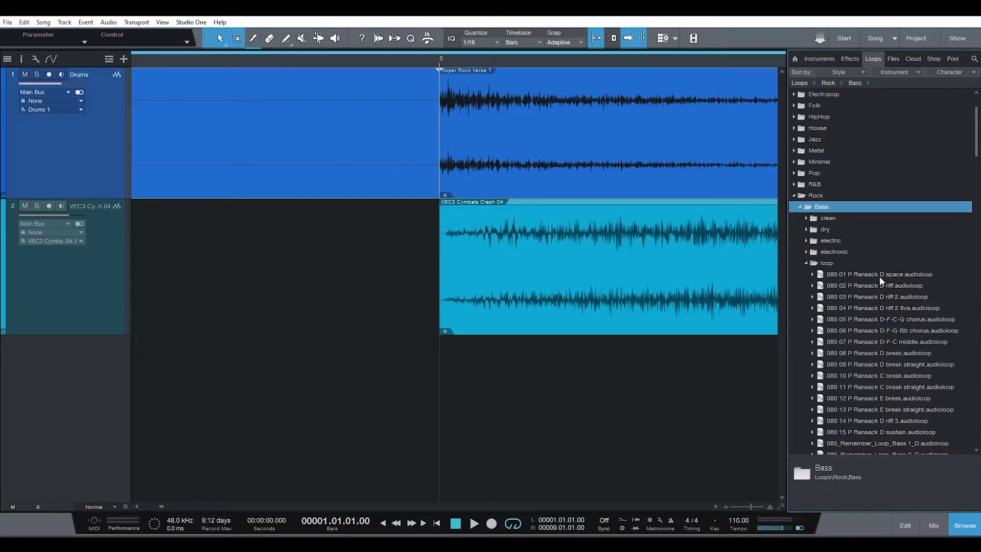
{"action": "left_click", "coordinate": [893, 329]}
{"action": "left_click", "coordinate": [798, 504]}
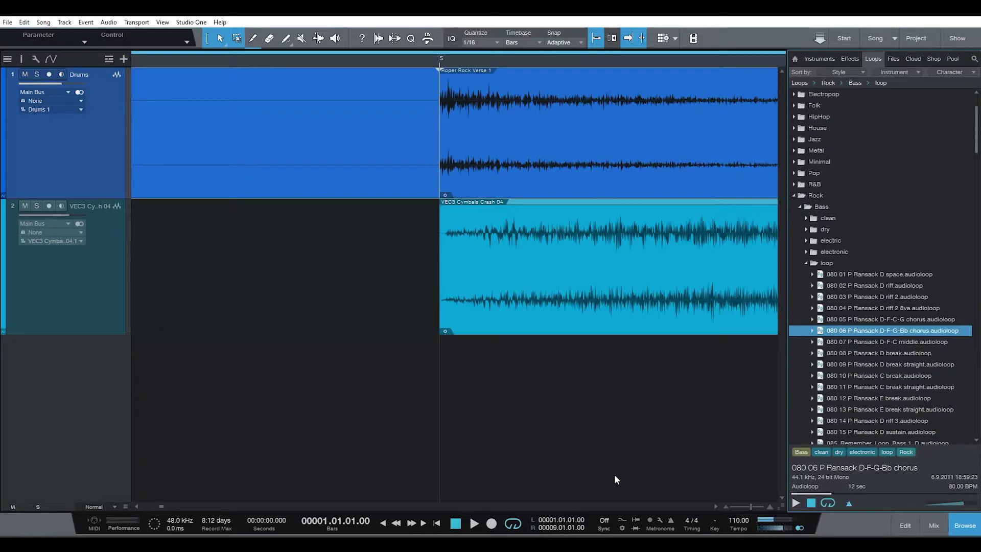
{"action": "left_click", "coordinate": [437, 523]}
{"action": "left_click", "coordinate": [475, 523]}
{"action": "left_click", "coordinate": [795, 504]}
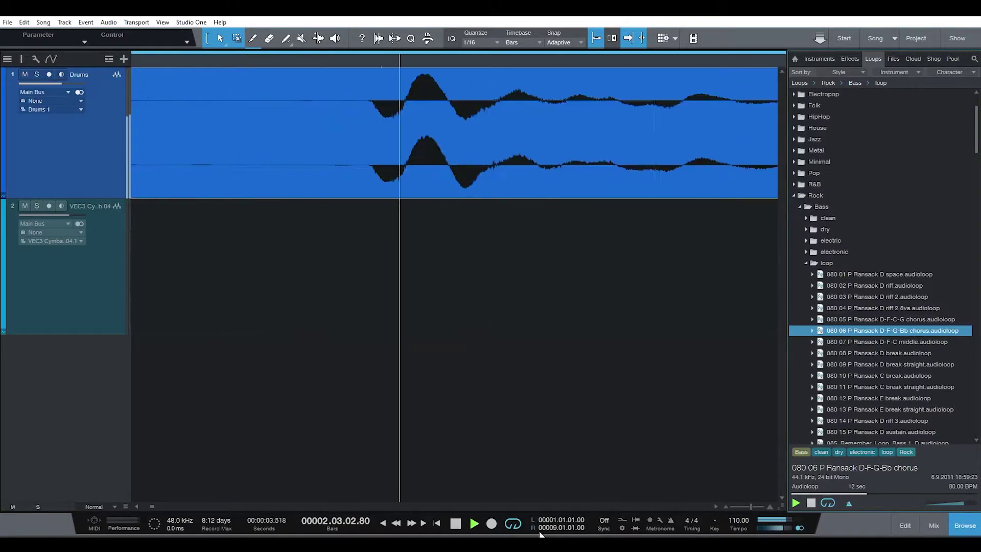
{"action": "left_click_drag", "start_coordinate": [748, 506], "coordinate": [734, 509]}
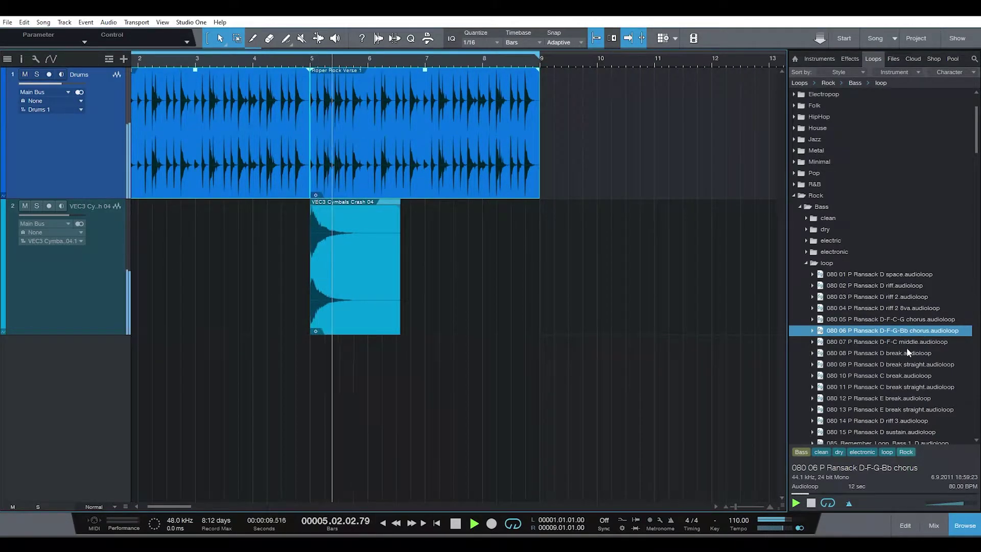
{"action": "left_click", "coordinate": [455, 524]}
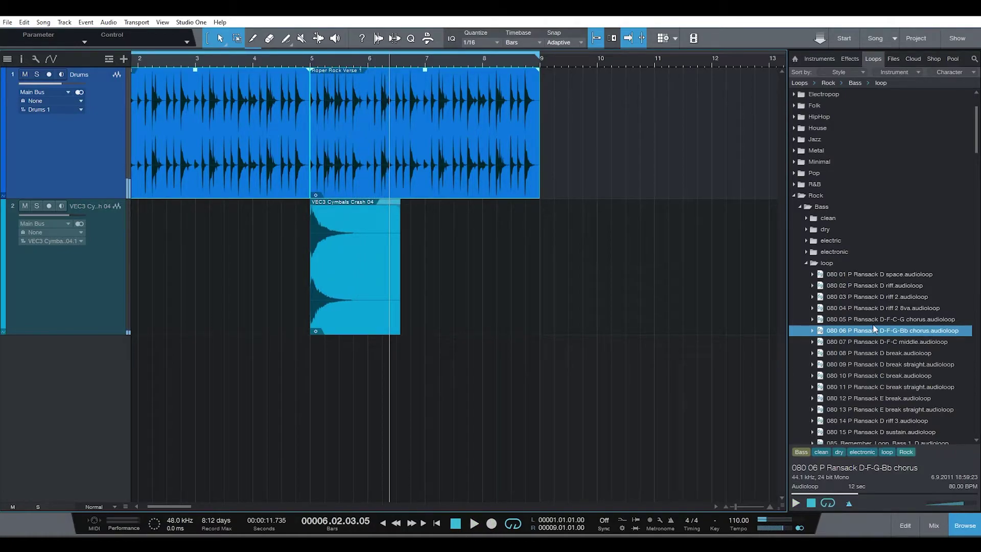
Step: Place the 080 06 P Ransack D-F-G-Bb chorus loop at bar 5 on a new track and name the track BAss
{"action": "left_click_drag", "start_coordinate": [933, 335], "coordinate": [380, 389]}
{"action": "left_click_drag", "start_coordinate": [105, 364], "coordinate": [142, 422]}
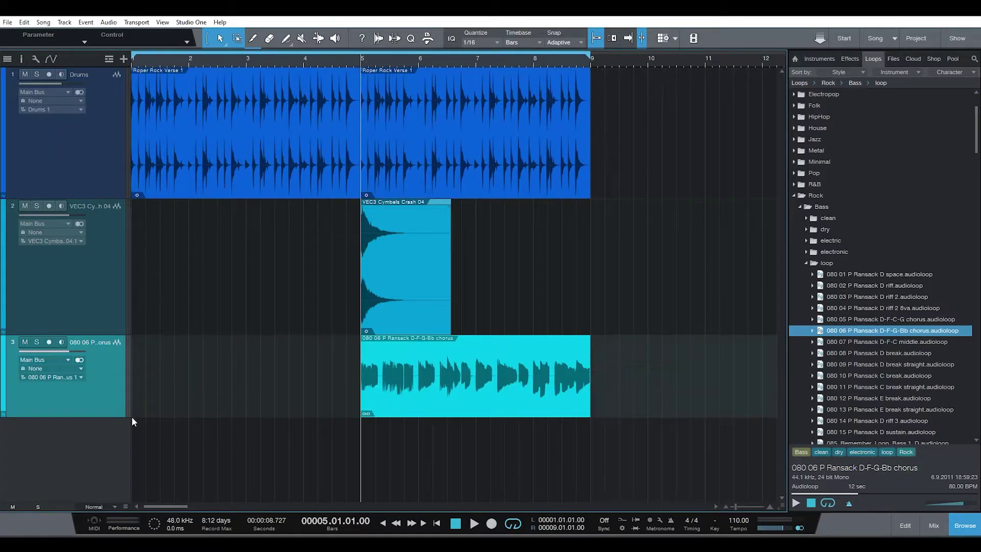
{"action": "double_click", "coordinate": [80, 342]}
{"action": "type", "text": "BAss"}
{"action": "key", "text": "Return"}
Step: Colour the crash cymbal track the same blue as the drums and the bass track yellow
{"action": "left_click", "coordinate": [29, 272]}
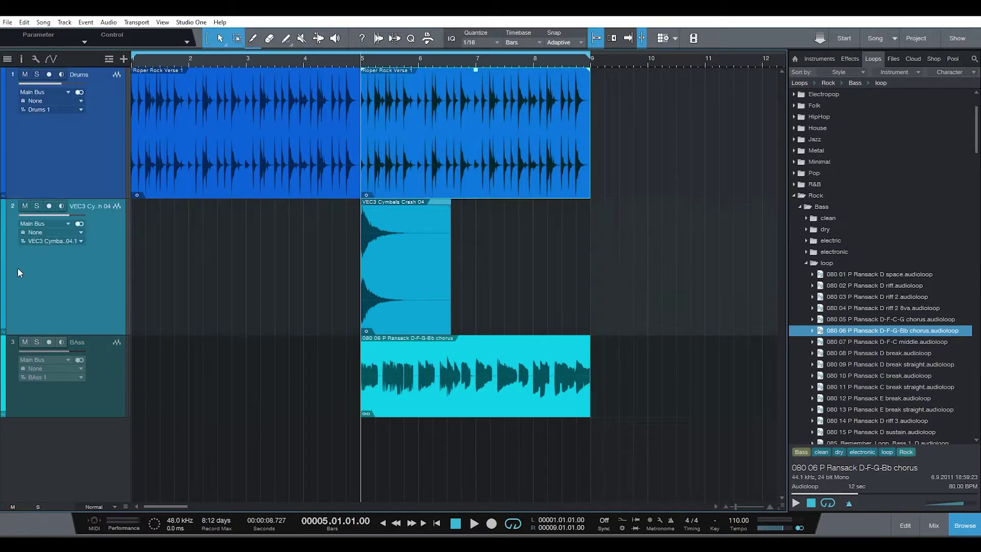
{"action": "left_click", "coordinate": [3, 266]}
{"action": "left_click", "coordinate": [11, 270]}
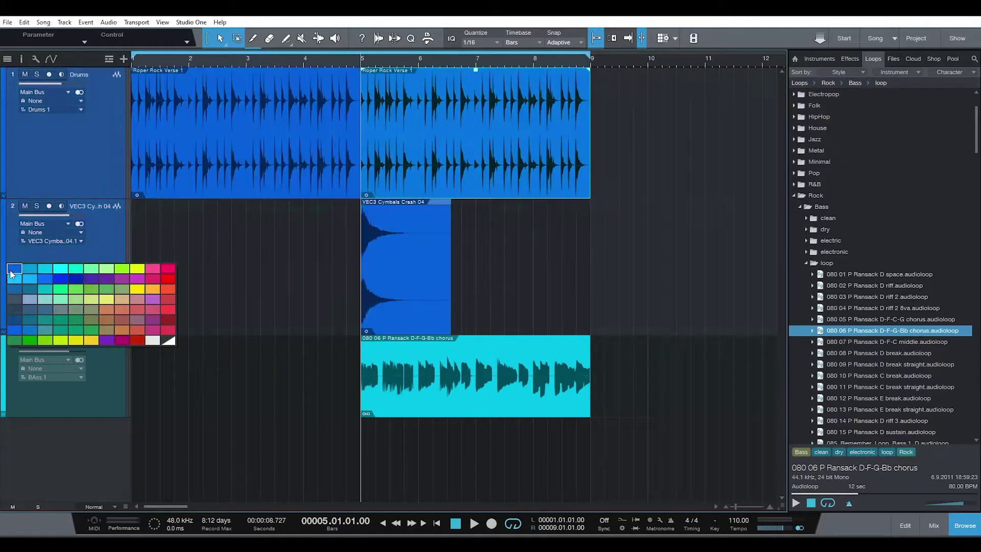
{"action": "left_click", "coordinate": [3, 389]}
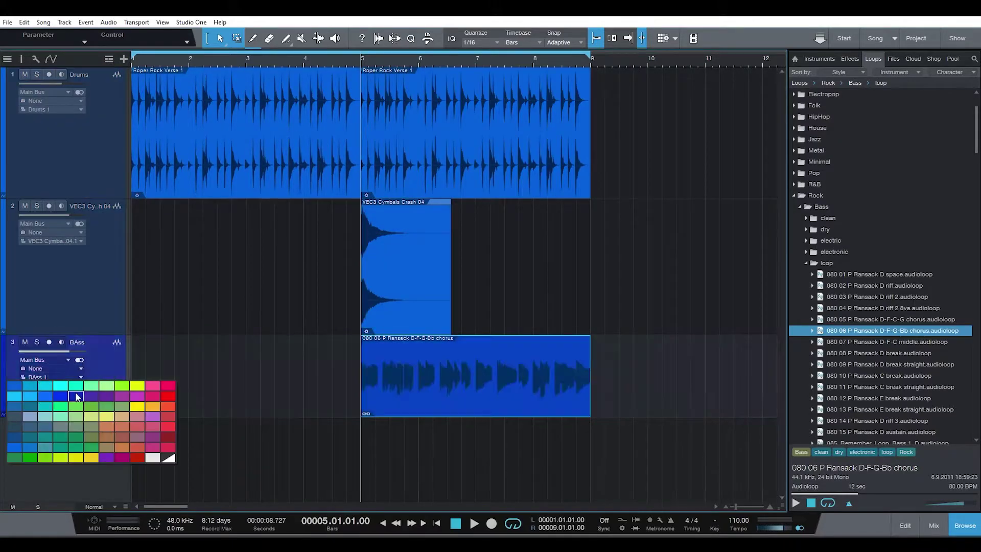
{"action": "left_click", "coordinate": [133, 390]}
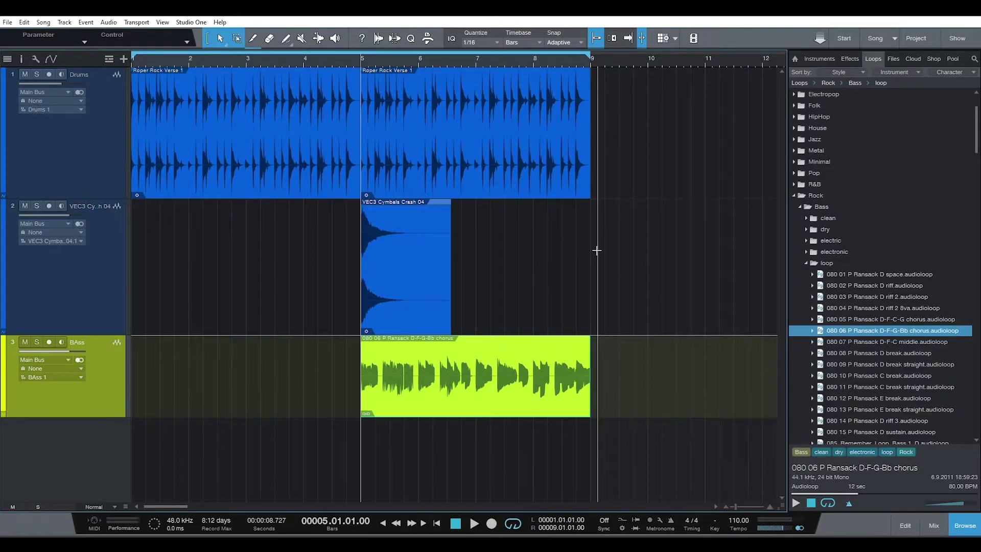
Step: Duplicate the bass, drum and crash events of bar 5 so that the copies start at bar 9
{"action": "key", "text": "d"}
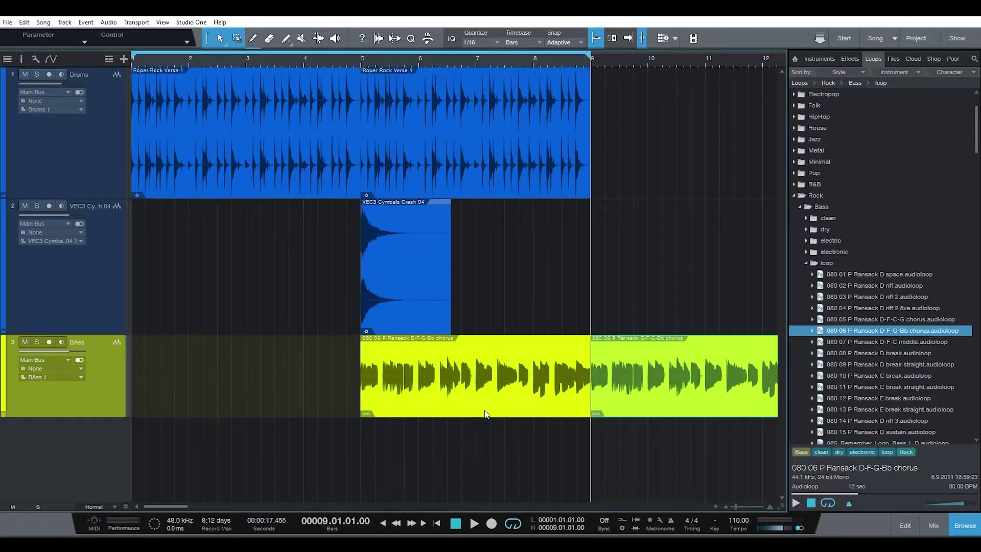
{"action": "left_click_drag", "start_coordinate": [454, 67], "coordinate": [165, 301]}
{"action": "key", "text": "d"}
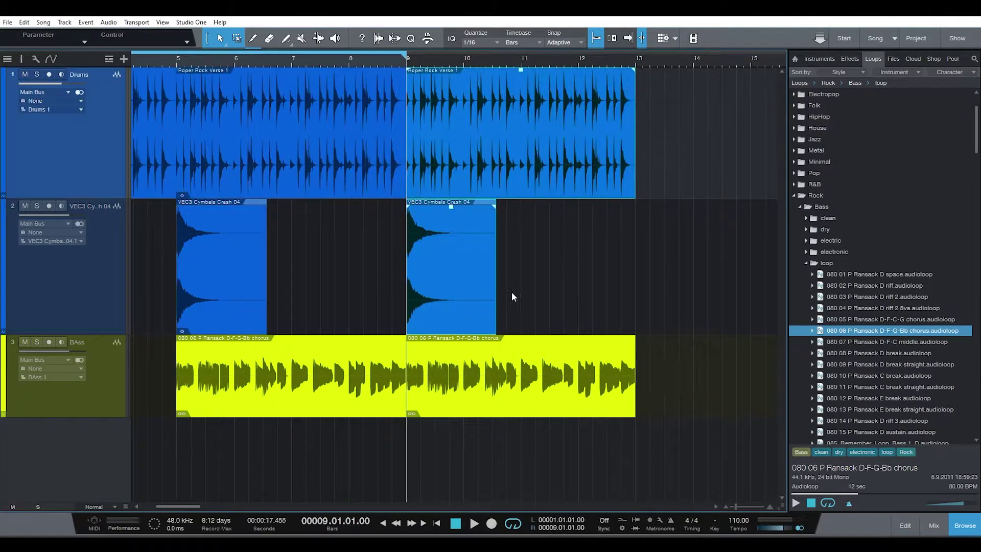
Step: Try bouncing the second bass event at bar 9 to audio, and undo it
{"action": "left_click", "coordinate": [471, 401]}
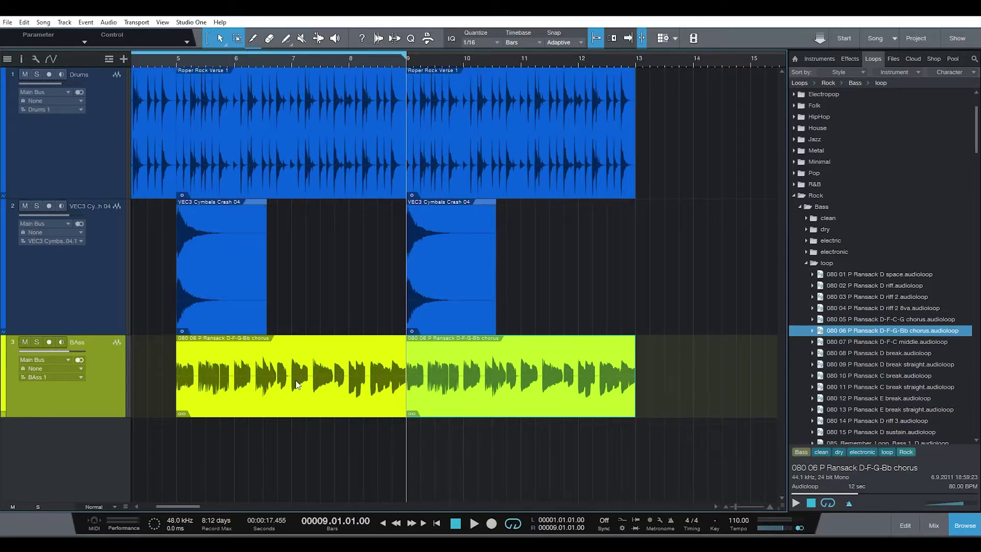
{"action": "right_click", "coordinate": [467, 386]}
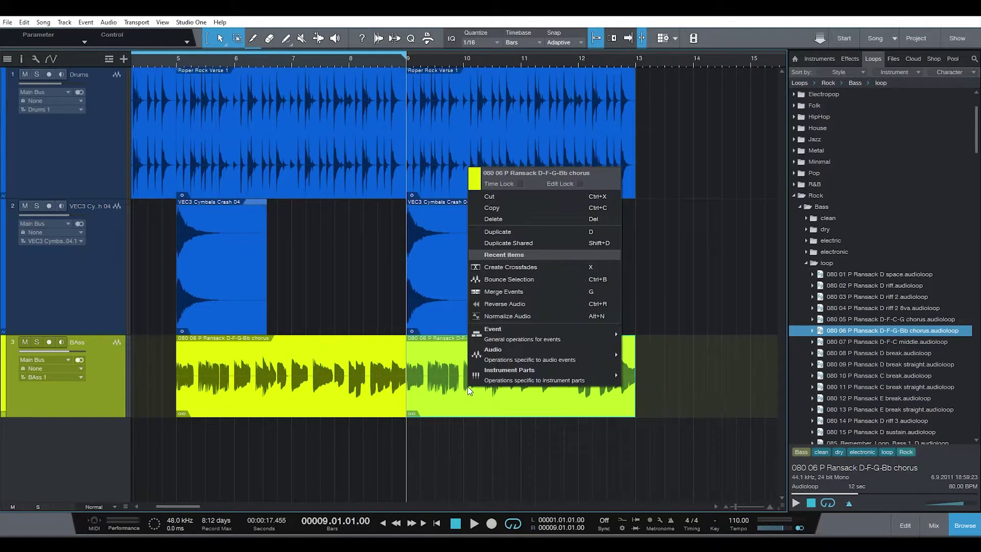
{"action": "left_click", "coordinate": [420, 394]}
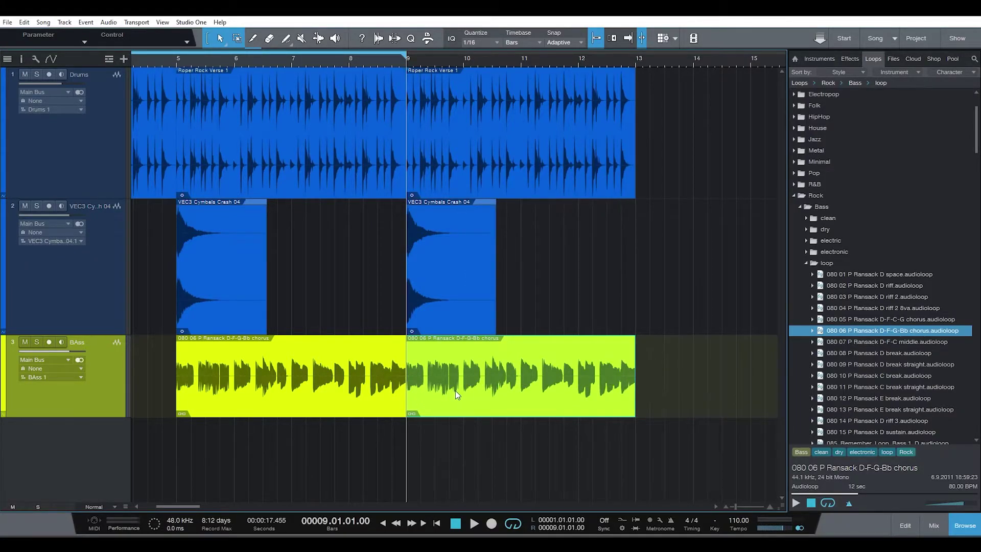
{"action": "right_click", "coordinate": [455, 390]}
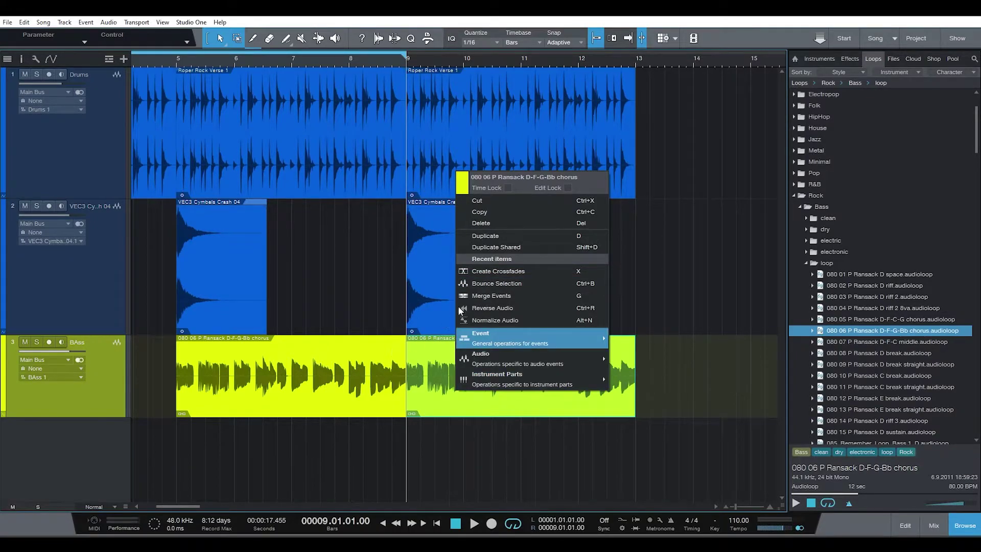
{"action": "left_click", "coordinate": [513, 287]}
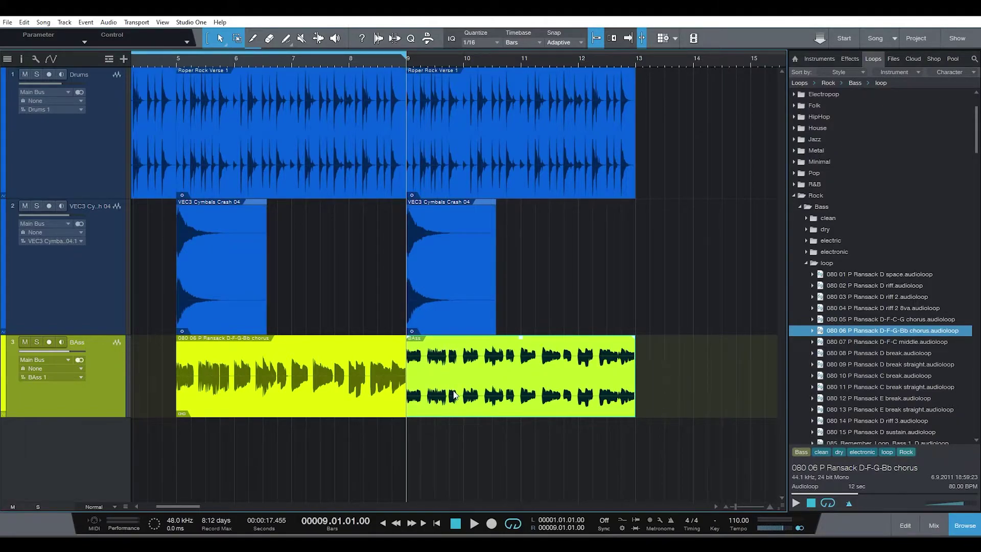
{"action": "key", "text": "ctrl+z"}
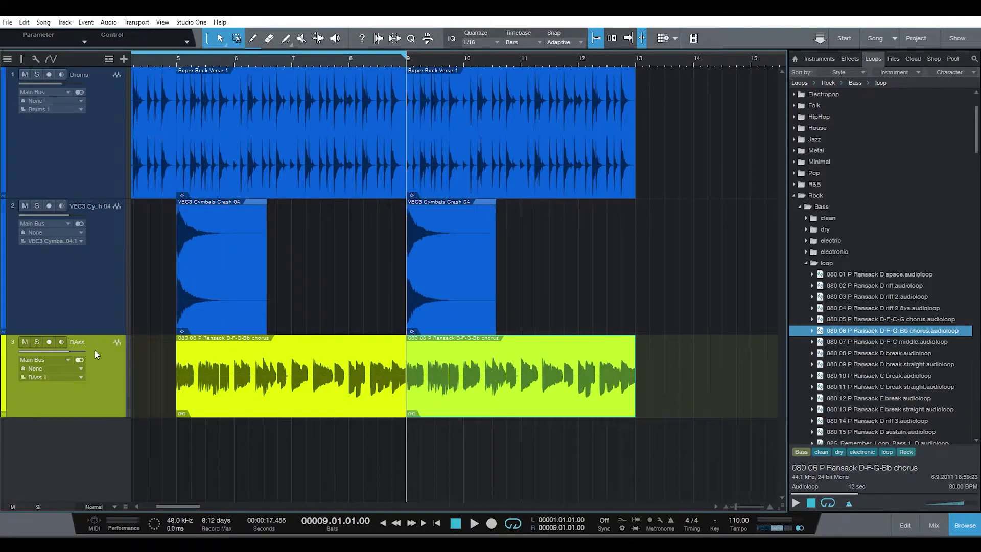
Step: Switch the bass track to mono and bounce the bass event at bar 9 to audio
{"action": "left_click", "coordinate": [77, 360]}
{"action": "right_click", "coordinate": [534, 397]}
{"action": "left_click", "coordinate": [587, 280]}
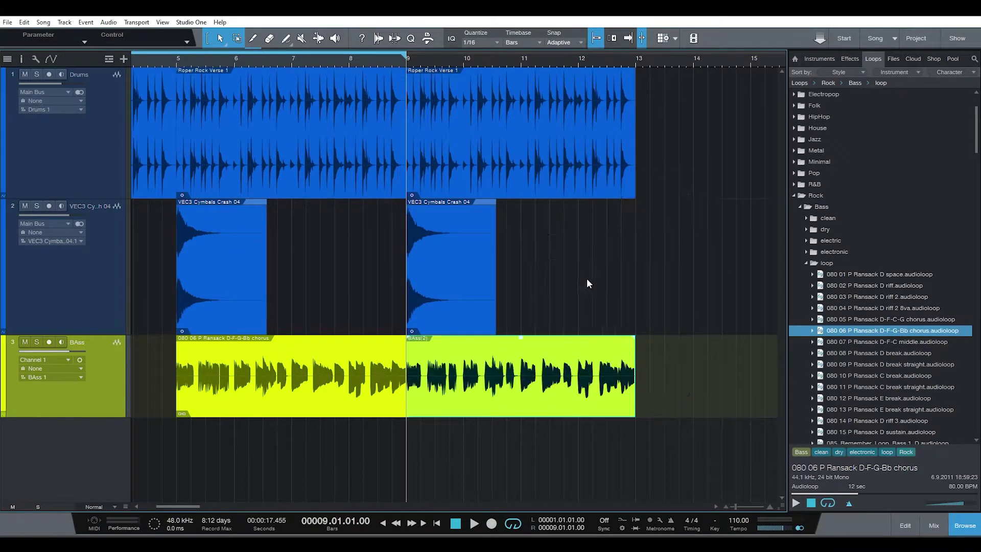
Step: Transpose the bounced bass event at bar 9 by 5 and play the song from around bar 5
{"action": "right_click", "coordinate": [496, 394]}
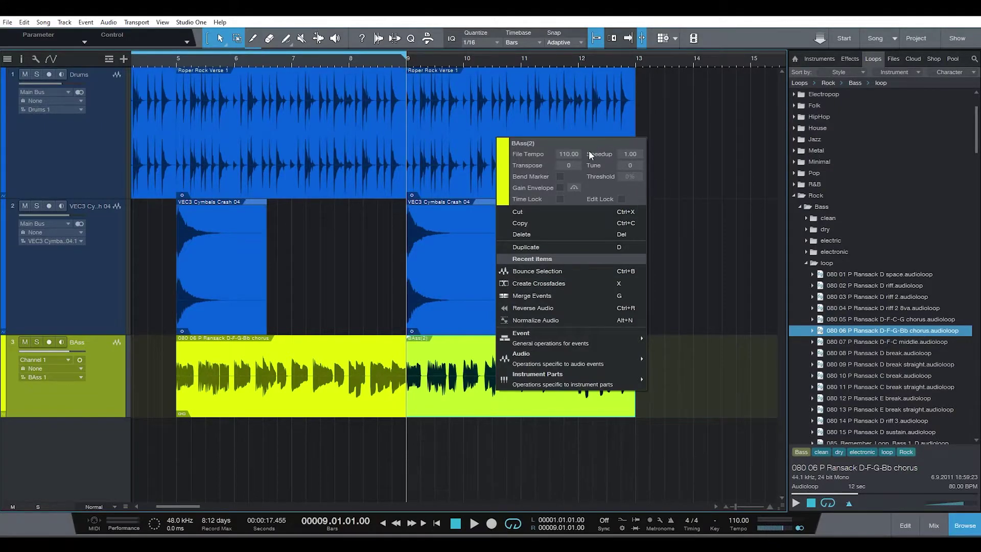
{"action": "left_click", "coordinate": [574, 165]}
{"action": "type", "text": "1"}
{"action": "left_click", "coordinate": [567, 165]}
{"action": "type", "text": "5"}
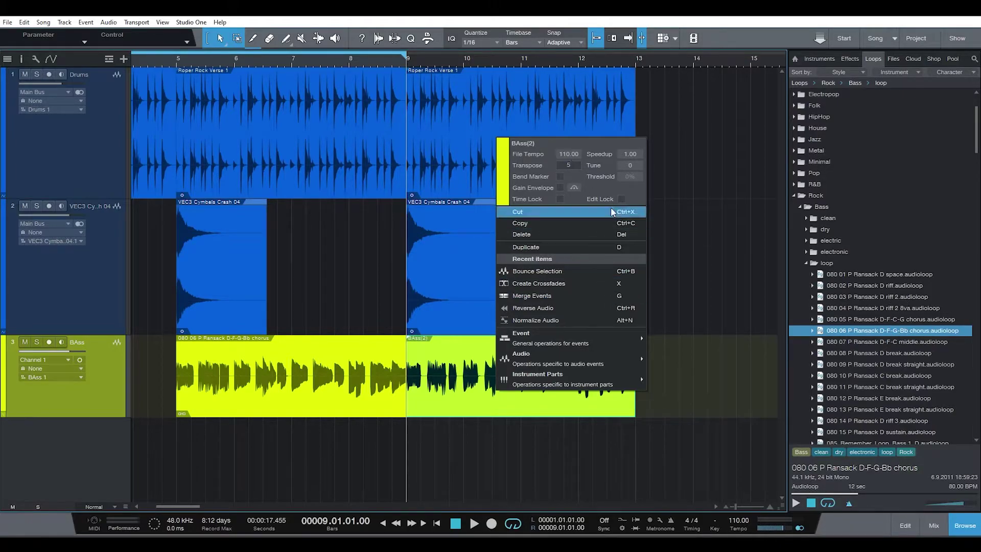
{"action": "left_click", "coordinate": [513, 434]}
{"action": "left_click", "coordinate": [190, 58]}
{"action": "key", "text": "space"}
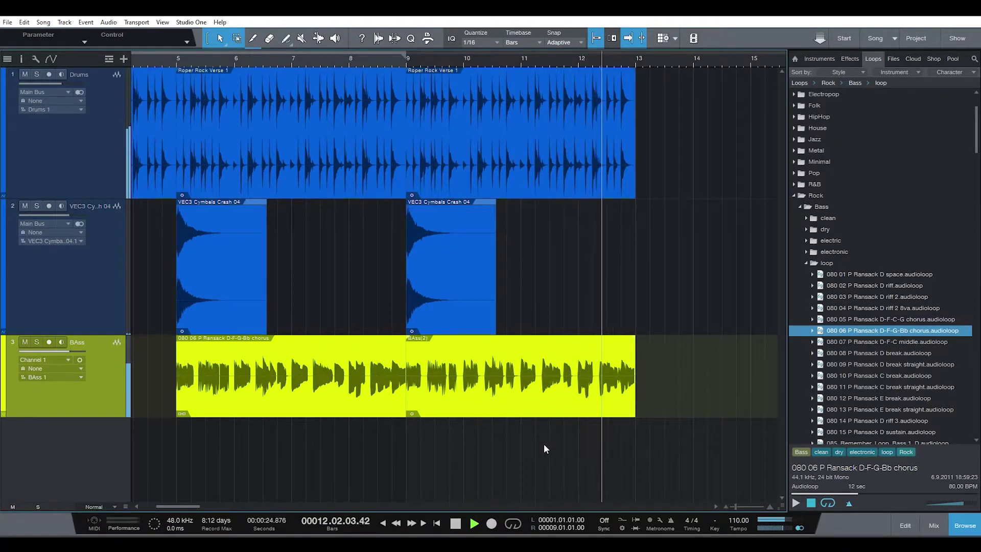
Step: Rename the transposed bass event BAss(2) - G Bb C Eb
{"action": "right_click", "coordinate": [485, 394]}
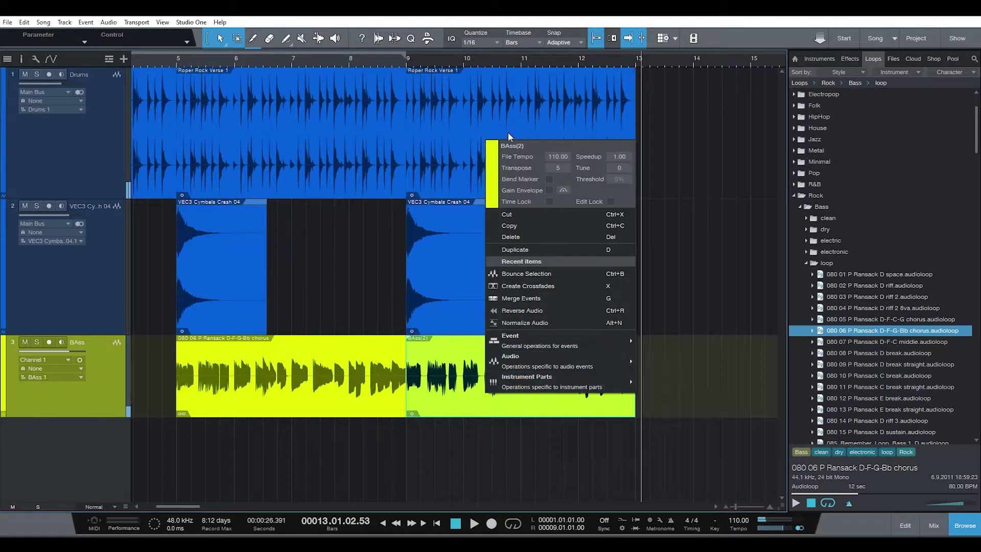
{"action": "left_click", "coordinate": [518, 146]}
{"action": "left_click", "coordinate": [532, 147]}
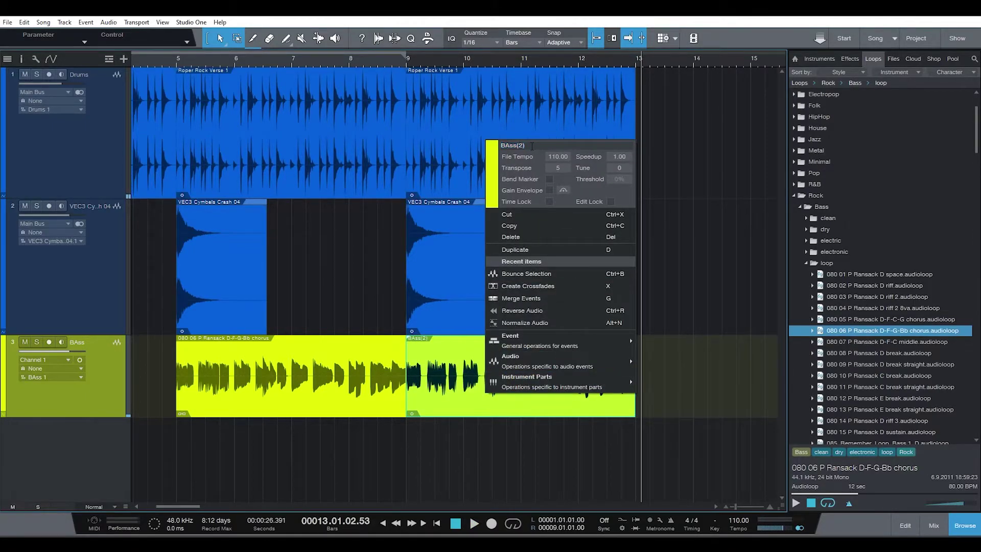
{"action": "type", "text": "- G Bb C Eb"}
{"action": "key", "text": "Return"}
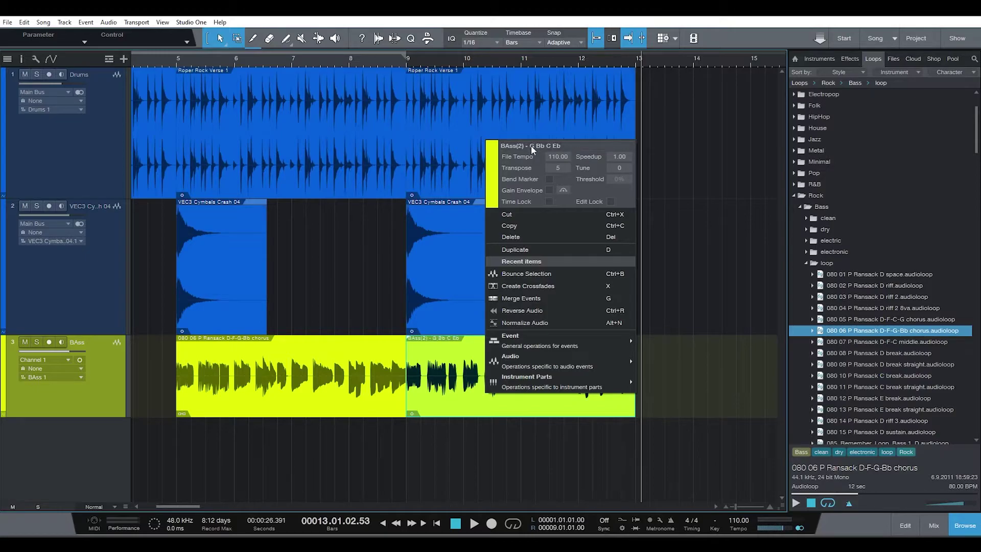
{"action": "left_click", "coordinate": [713, 311]}
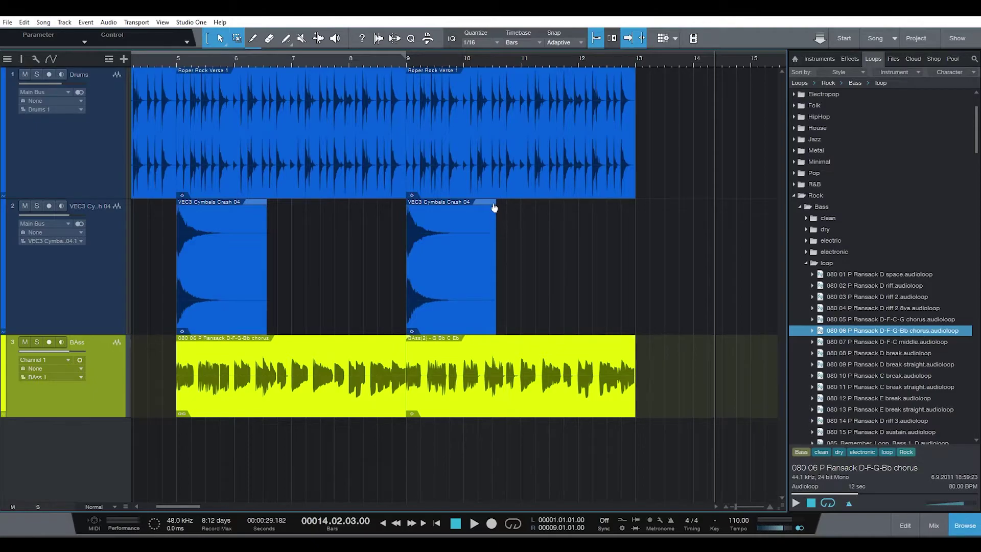
Step: Shorten the second crash event to end at bar 10 with a short fade-out
{"action": "left_click_drag", "start_coordinate": [496, 209], "coordinate": [451, 218]}
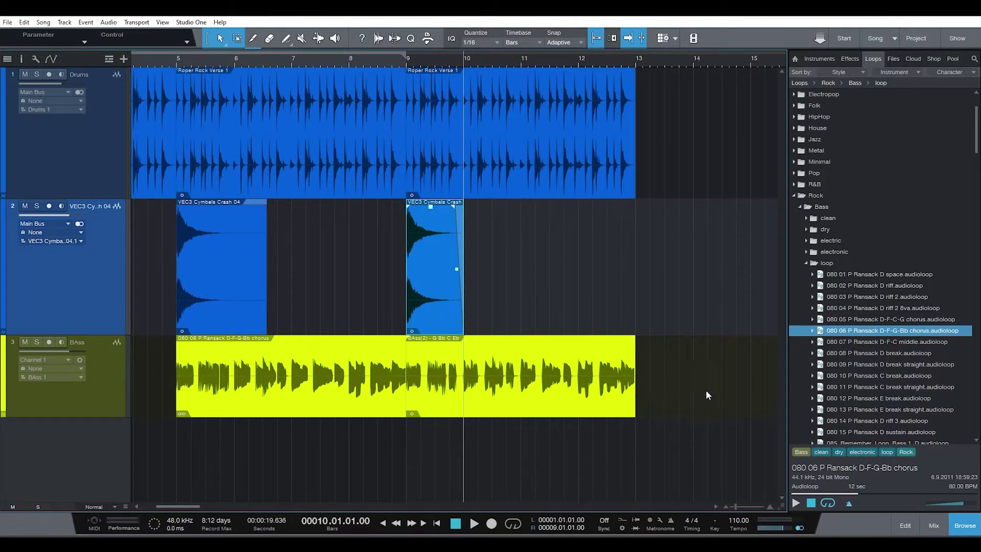
Step: Copy the first bass event at bar 5 and paste it at bar 13
{"action": "left_click", "coordinate": [302, 405]}
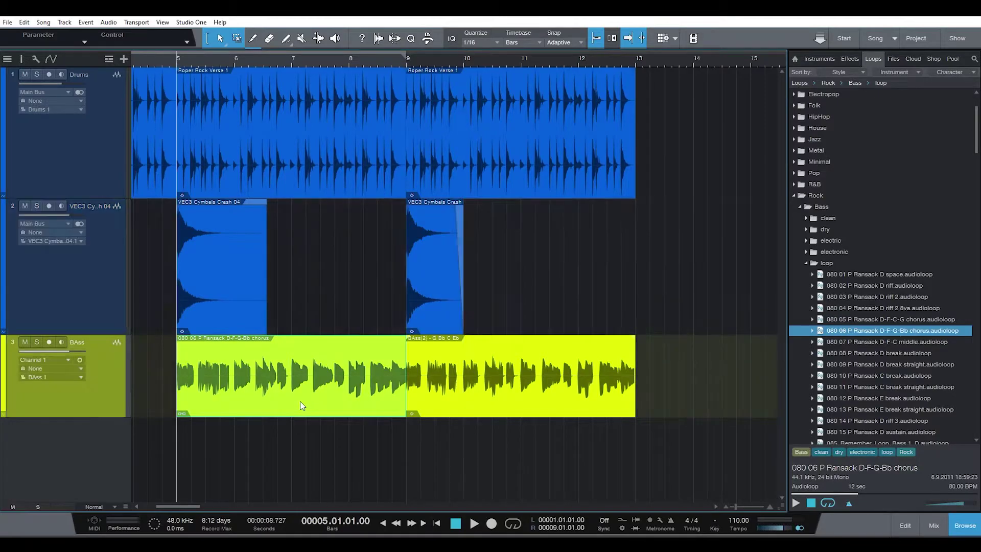
{"action": "right_click", "coordinate": [223, 396]}
{"action": "left_click", "coordinate": [261, 207]}
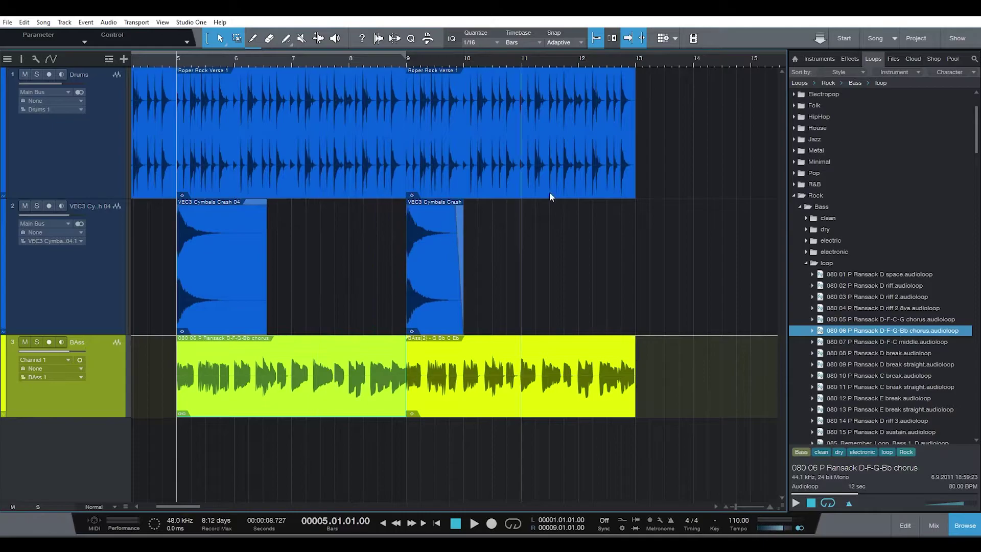
{"action": "left_click", "coordinate": [636, 62]}
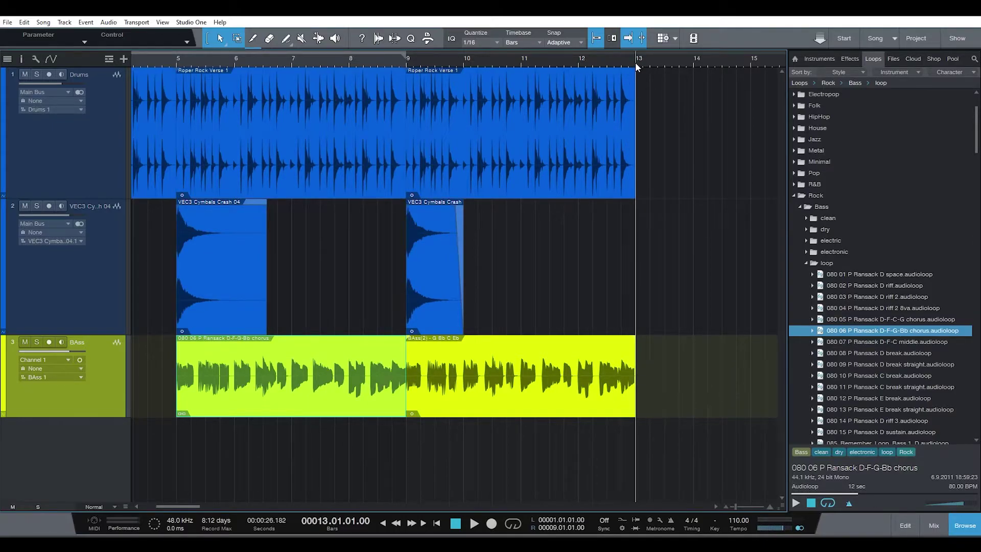
{"action": "right_click", "coordinate": [645, 385]}
{"action": "left_click", "coordinate": [674, 322]}
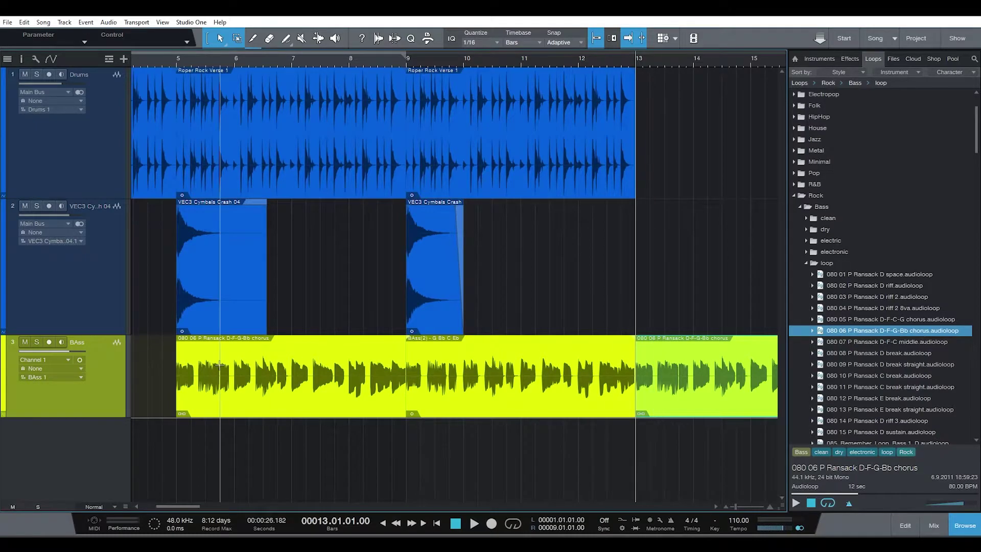
Step: Play from shortly before bar 13 to hear the change into the pasted bass event, and stop
{"action": "left_click", "coordinate": [602, 59]}
{"action": "key", "text": "space"}
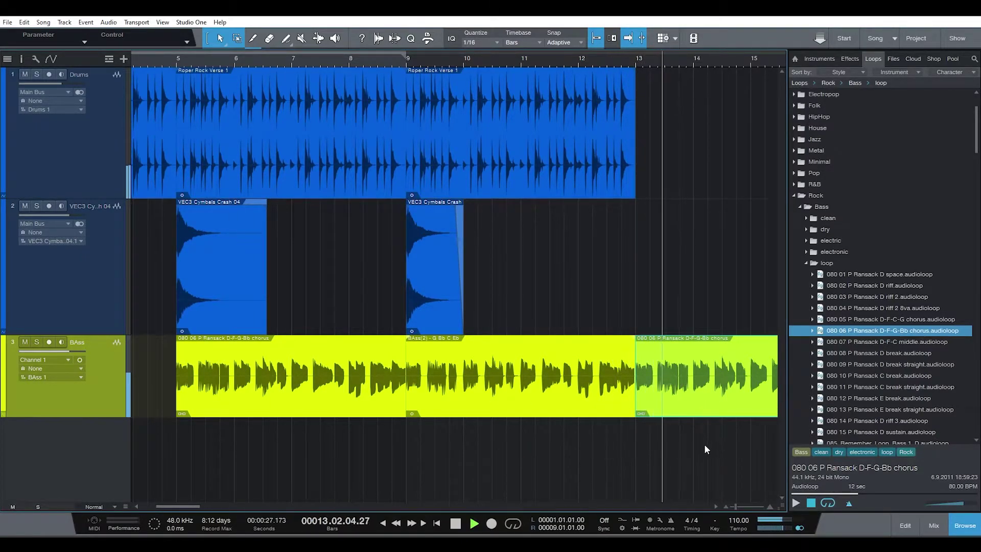
{"action": "key", "text": "space"}
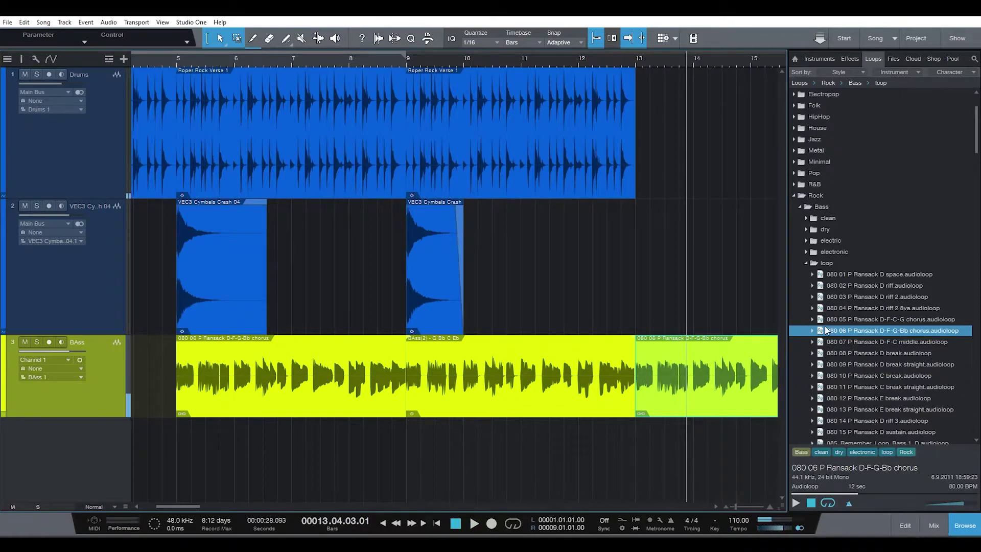
Step: Collapse the Rock > Bass folder in the loop library and open the folder below it
{"action": "left_click", "coordinate": [799, 207]}
{"action": "left_click", "coordinate": [799, 218]}
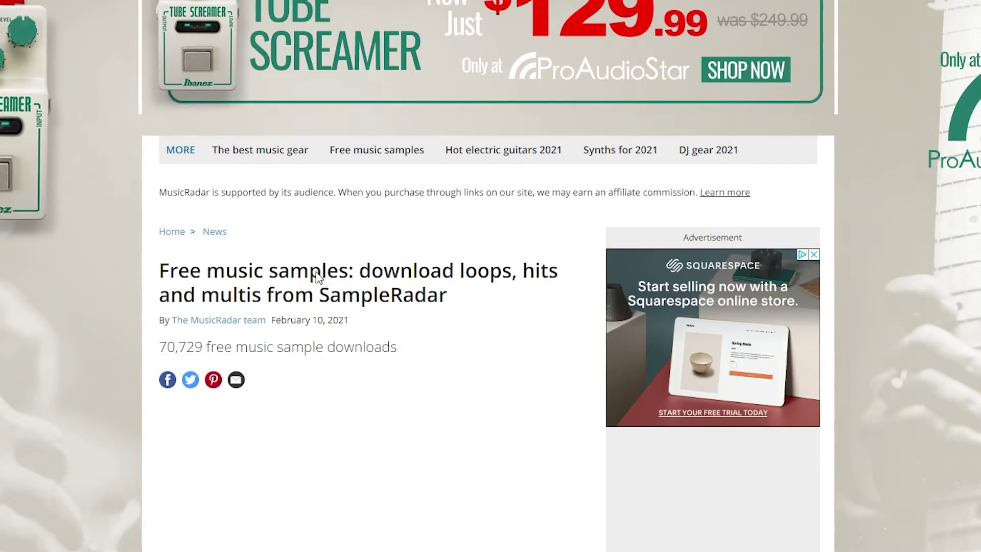
Step: Look through the MusicRadar SampleRadar page and its alphabetical list of free sample packs
{"action": "scroll", "coordinate": [315, 268], "scroll_direction": "down", "scroll_amount": 4}
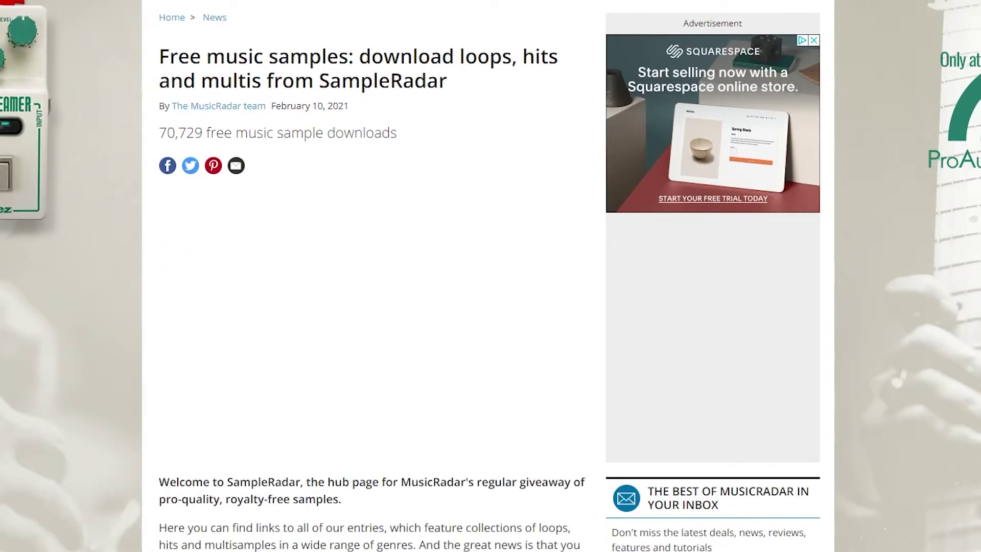
{"action": "scroll", "coordinate": [317, 146], "scroll_direction": "down", "scroll_amount": 6}
{"action": "scroll", "coordinate": [190, 22], "scroll_direction": "up", "scroll_amount": 4}
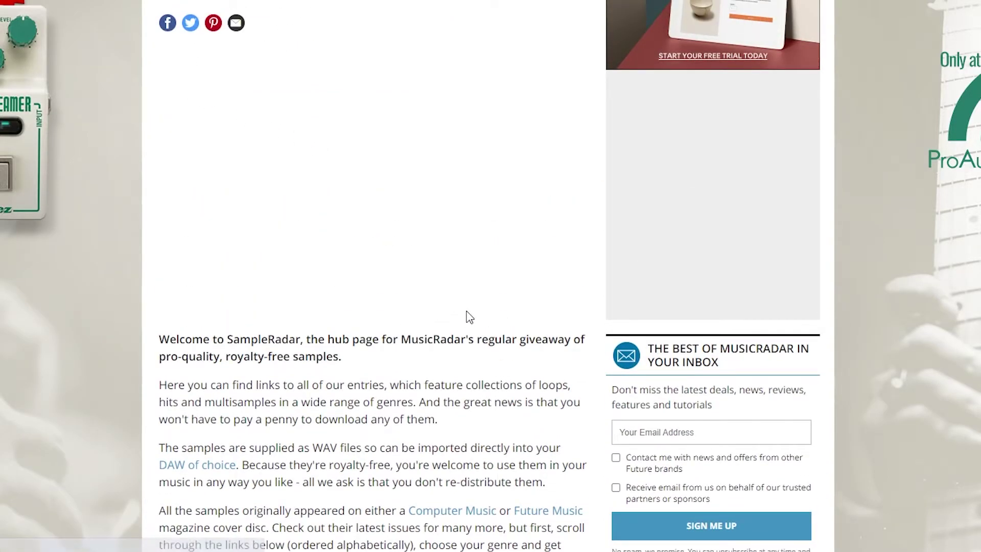
{"action": "scroll", "coordinate": [379, 292], "scroll_direction": "down", "scroll_amount": 6}
{"action": "scroll", "coordinate": [379, 292], "scroll_direction": "down", "scroll_amount": 4}
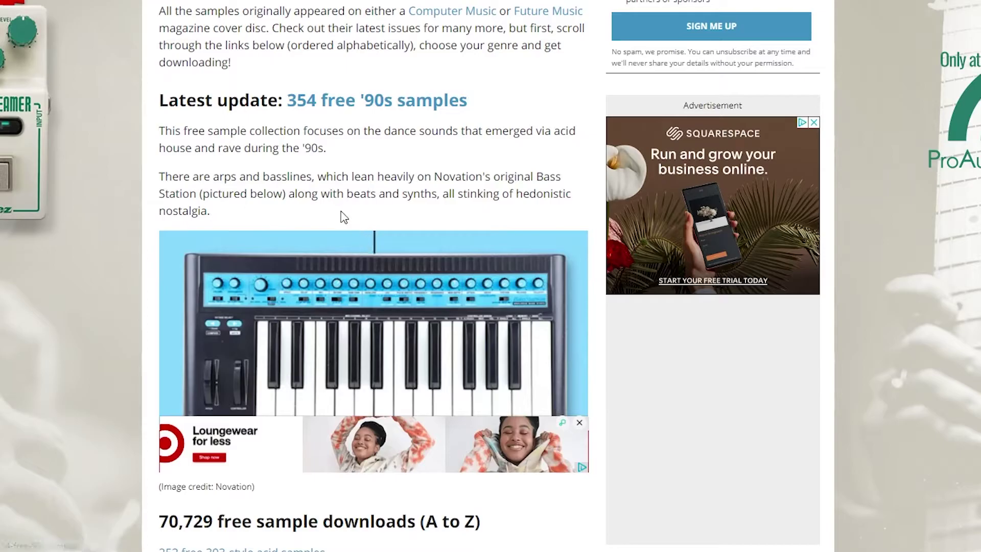
{"action": "scroll", "coordinate": [351, 215], "scroll_direction": "down", "scroll_amount": 10}
{"action": "scroll", "coordinate": [204, 266], "scroll_direction": "down", "scroll_amount": 15}
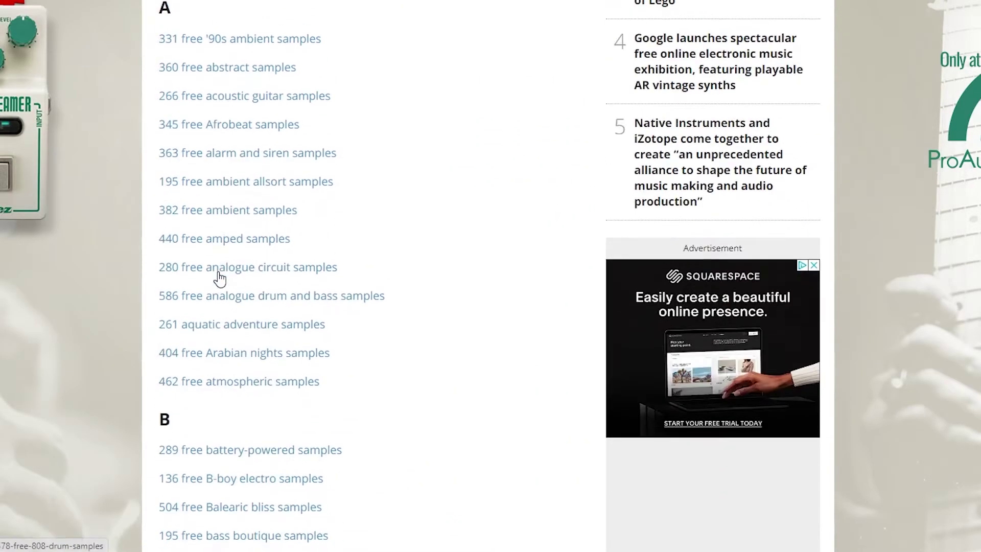
{"action": "scroll", "coordinate": [220, 279], "scroll_direction": "up", "scroll_amount": 12}
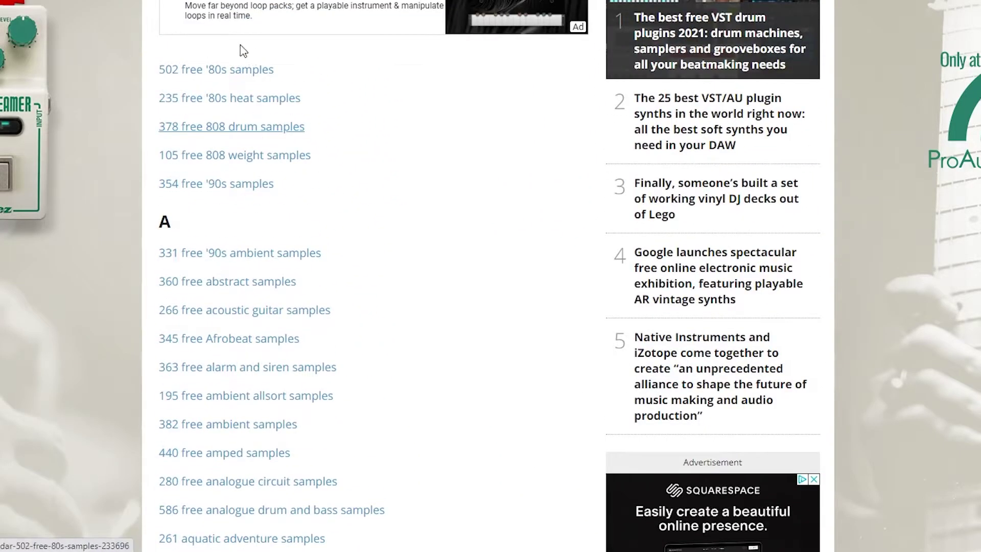
{"action": "scroll", "coordinate": [234, 259], "scroll_direction": "down", "scroll_amount": 5}
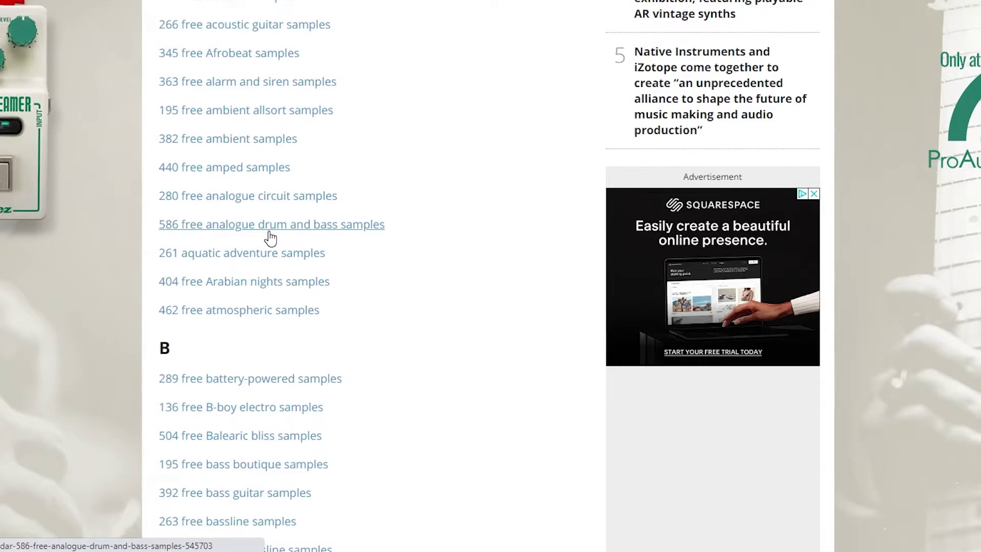
{"action": "scroll", "coordinate": [272, 236], "scroll_direction": "down", "scroll_amount": 15}
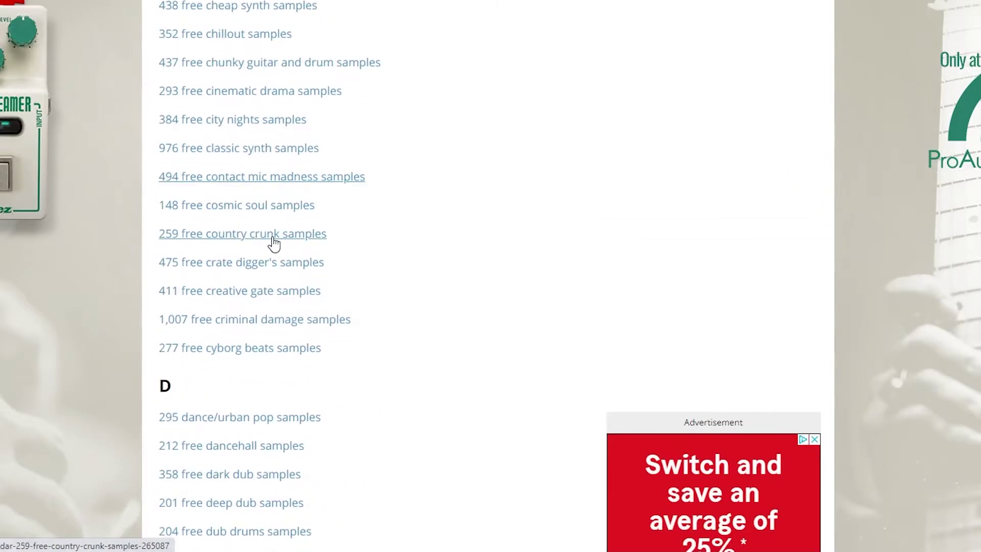
{"action": "scroll", "coordinate": [275, 244], "scroll_direction": "down", "scroll_amount": 12}
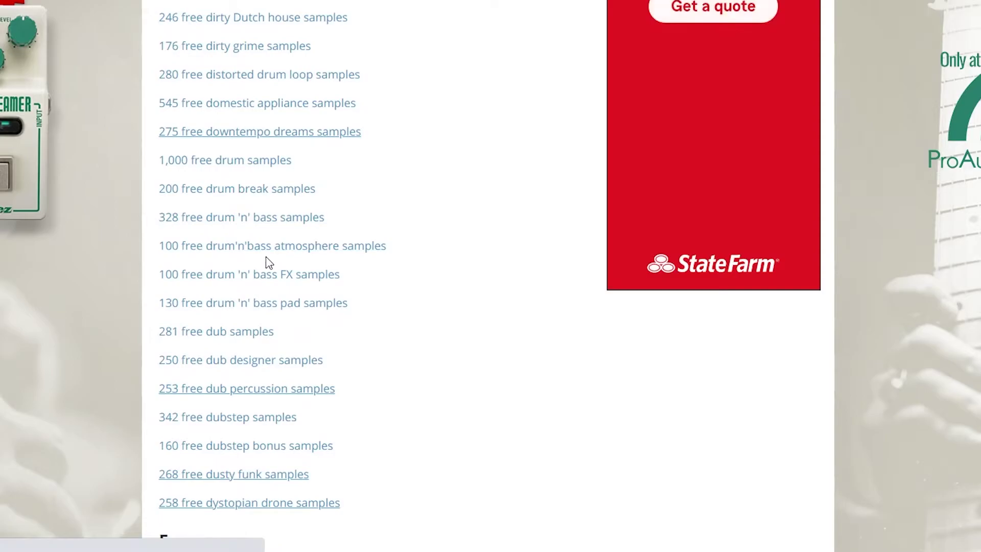
{"action": "scroll", "coordinate": [265, 261], "scroll_direction": "down", "scroll_amount": 20}
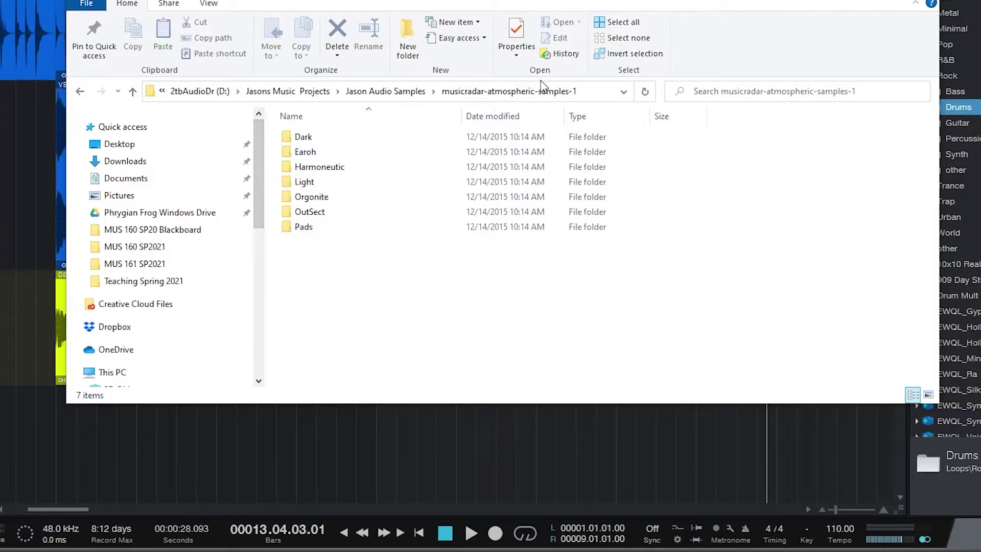
Step: In File Explorer, narrow the navigation pane and look through the Dark > Crank folder of musicradar-atmospheric-samples-1
{"action": "left_click_drag", "start_coordinate": [266, 155], "coordinate": [113, 156]}
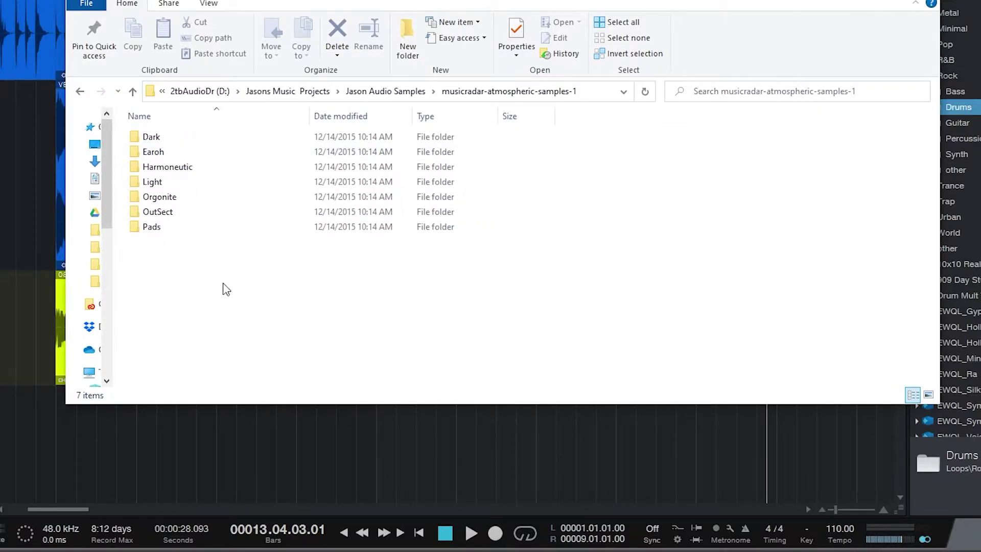
{"action": "double_click", "coordinate": [164, 137]}
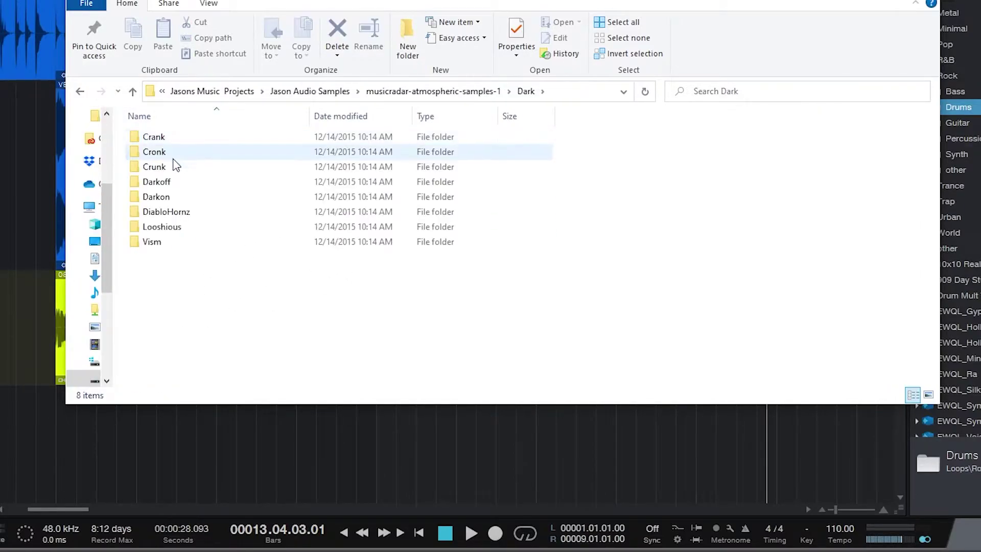
{"action": "double_click", "coordinate": [168, 137]}
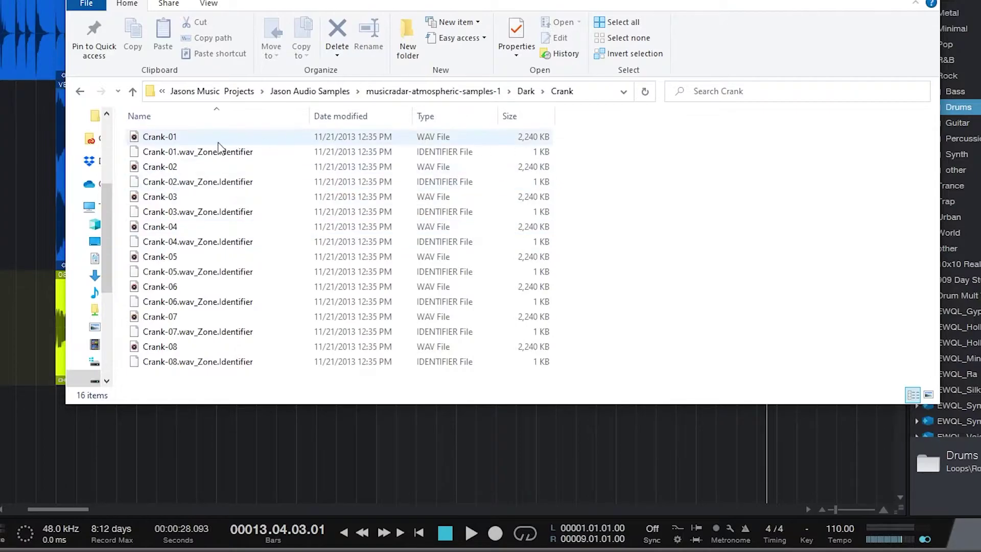
{"action": "left_click", "coordinate": [218, 143]}
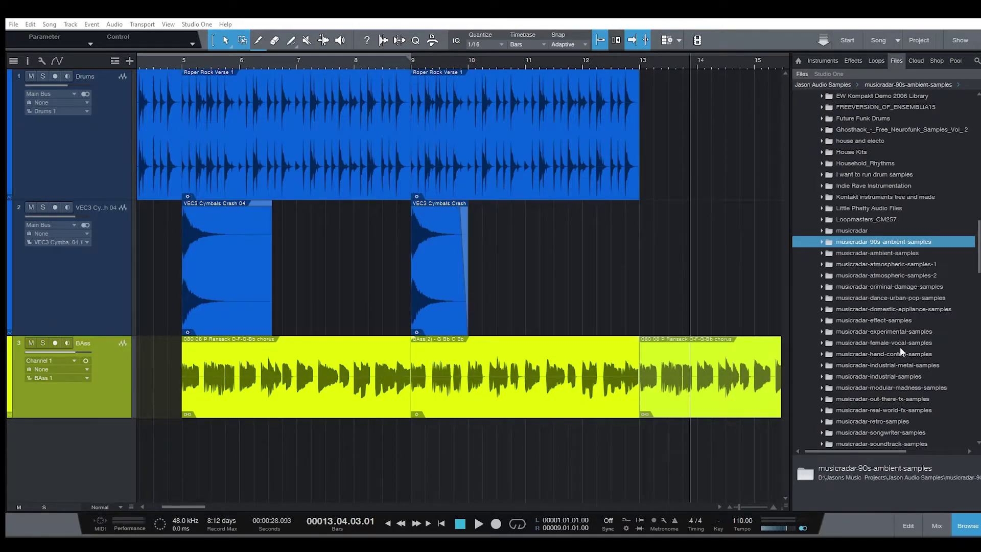
Step: In Studio One's file browser, expand musicradar-atmospheric-samples-1 down to Pads > Hard > Hard Pads 01
{"action": "left_click", "coordinate": [821, 264]}
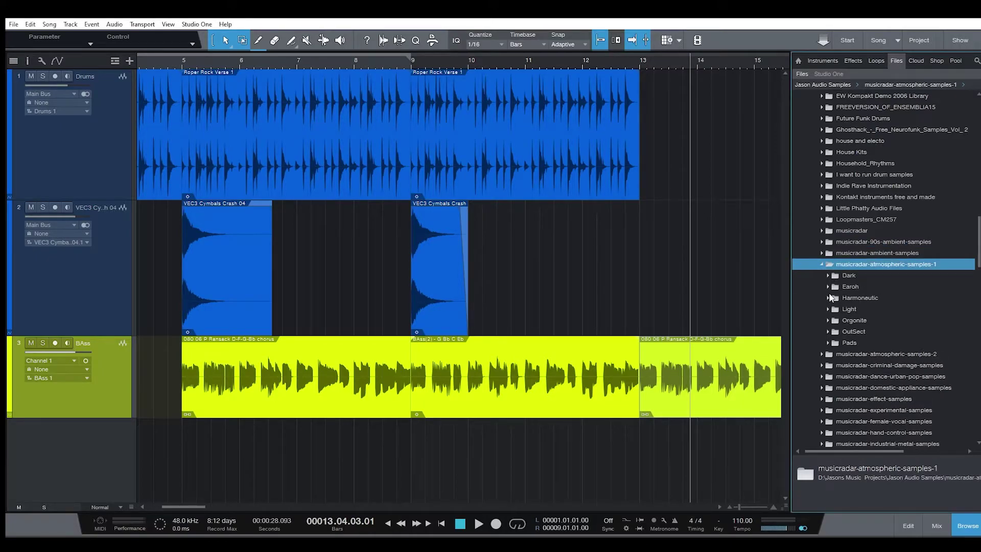
{"action": "left_click", "coordinate": [828, 343]}
{"action": "scroll", "coordinate": [875, 259], "scroll_direction": "down", "scroll_amount": 2}
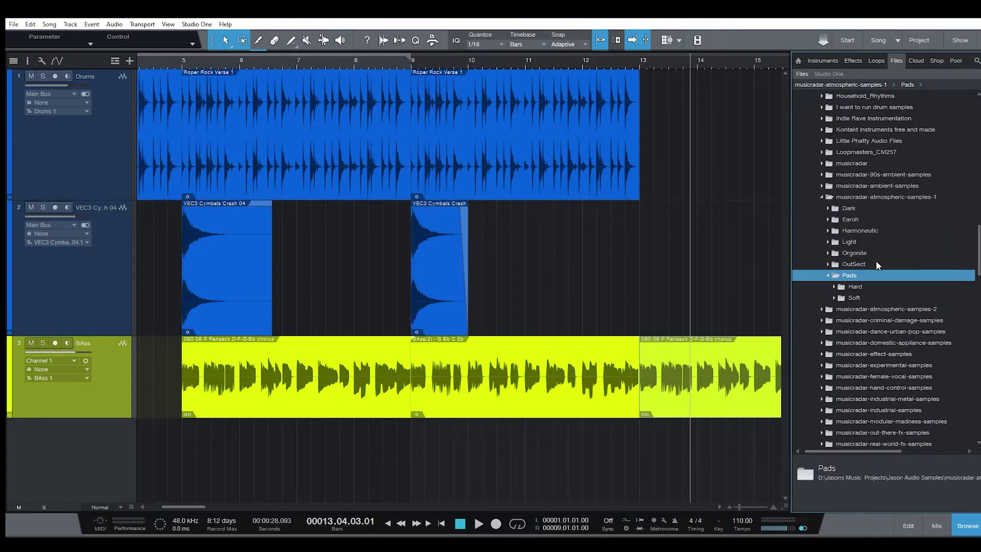
{"action": "left_click", "coordinate": [833, 287]}
{"action": "left_click", "coordinate": [840, 299]}
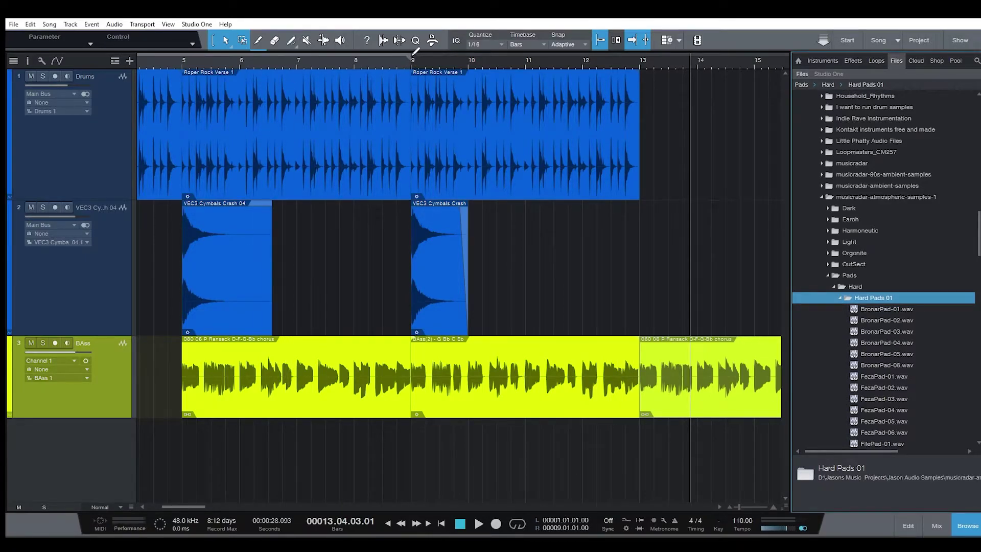
Step: Extend the loop range to bar 17, turn looping on, and play the song from the beginning with BronarPad-01.wav selected for preview
{"action": "left_click_drag", "start_coordinate": [415, 55], "coordinate": [693, 63]}
{"action": "left_click", "coordinate": [517, 525]}
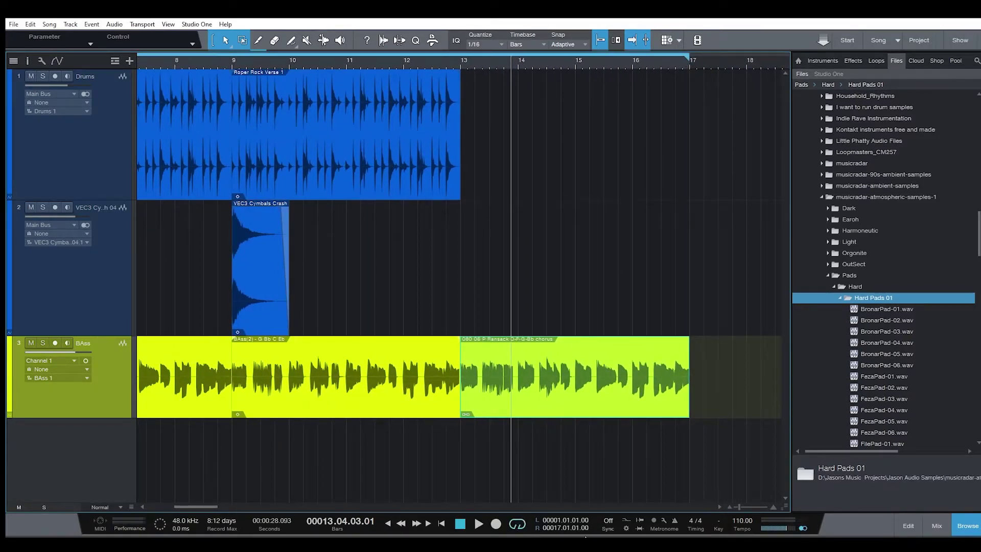
{"action": "left_click", "coordinate": [880, 310]}
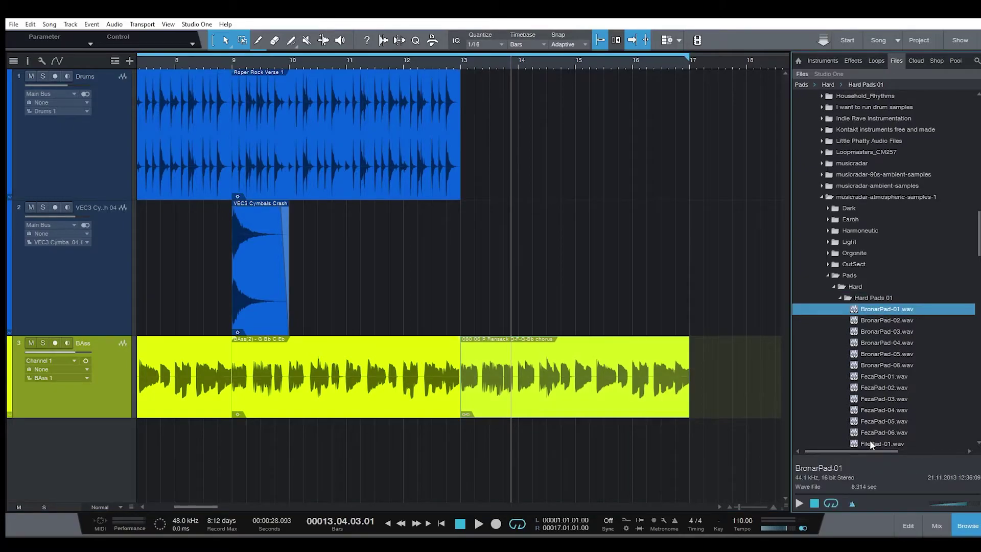
{"action": "left_click", "coordinate": [440, 524]}
{"action": "key", "text": "space"}
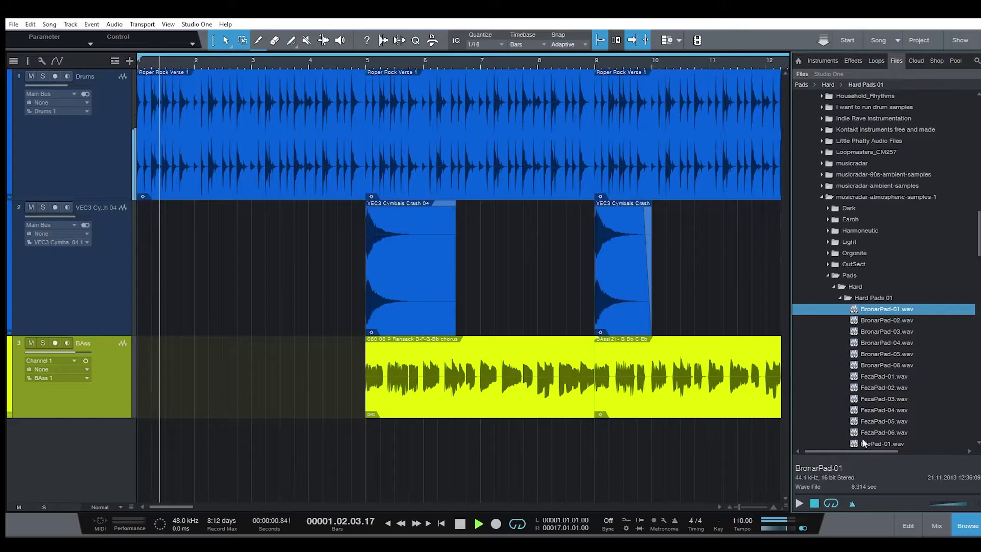
Step: Audition BronarPad-01.wav, BronarPad-02.wav and BronarPad-03.wav against the playing song
{"action": "left_click", "coordinate": [800, 503]}
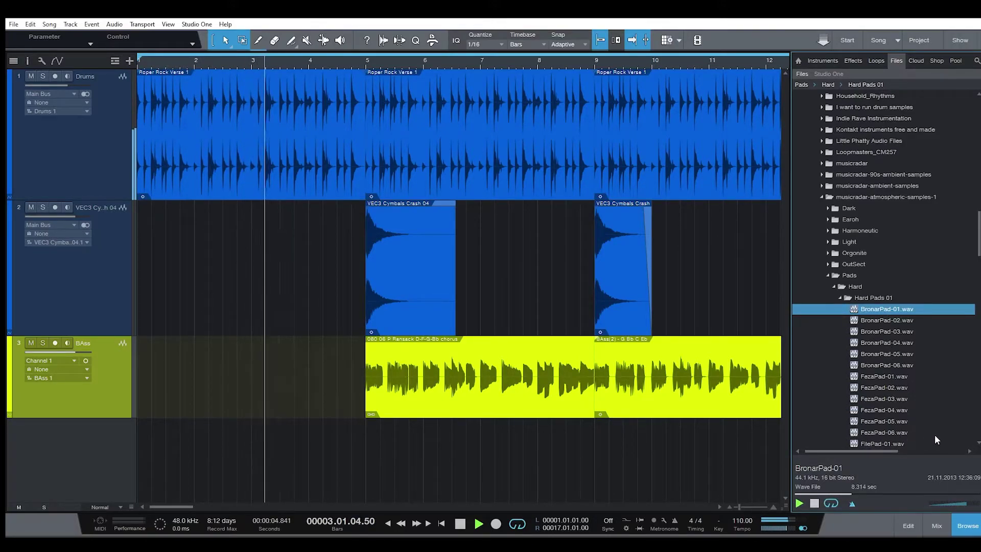
{"action": "left_click", "coordinate": [895, 321]}
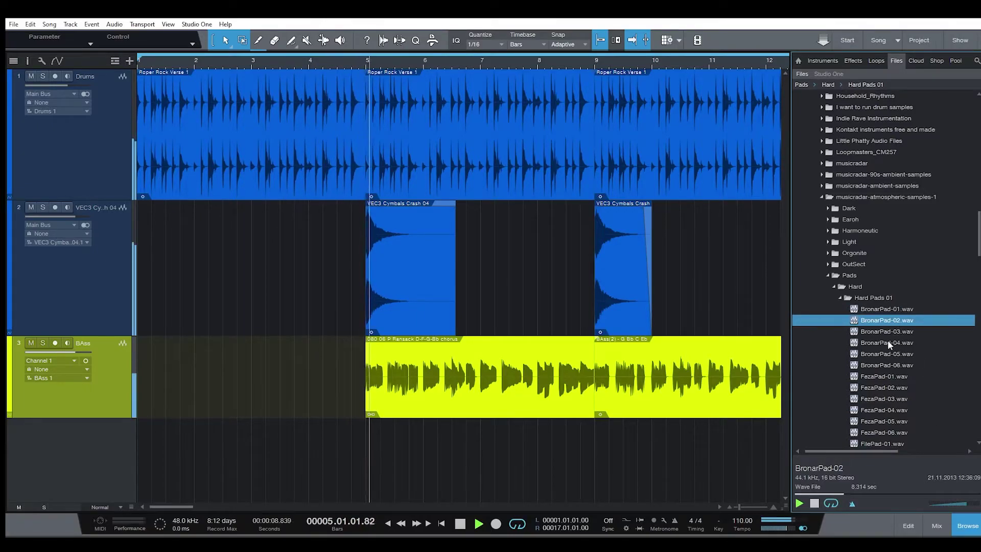
{"action": "left_click", "coordinate": [897, 332]}
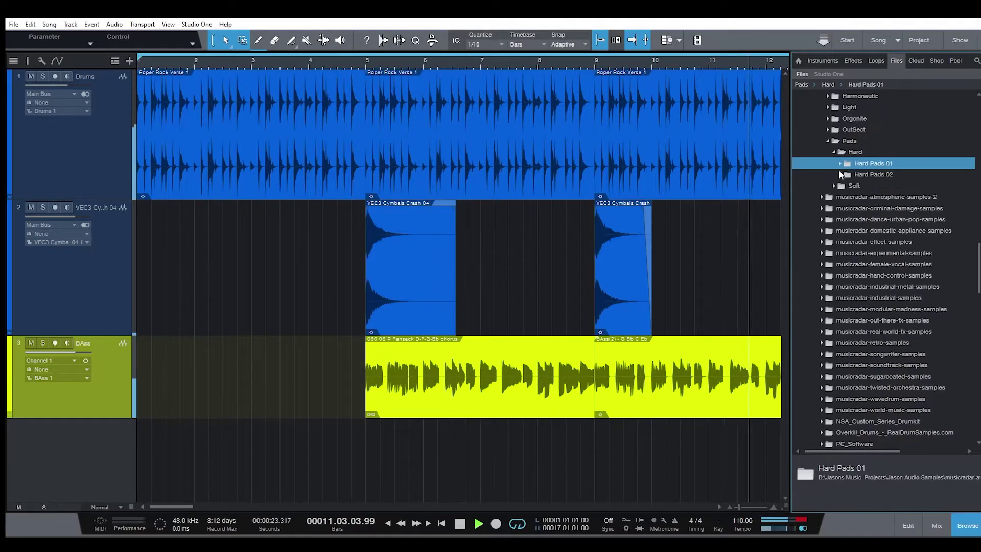
Step: Collapse the Hard pads folder, open Soft > Soft Pads 02, audition RoobPad-03.wav with the song, and stop playback
{"action": "left_click", "coordinate": [839, 174]}
{"action": "left_click", "coordinate": [839, 173]}
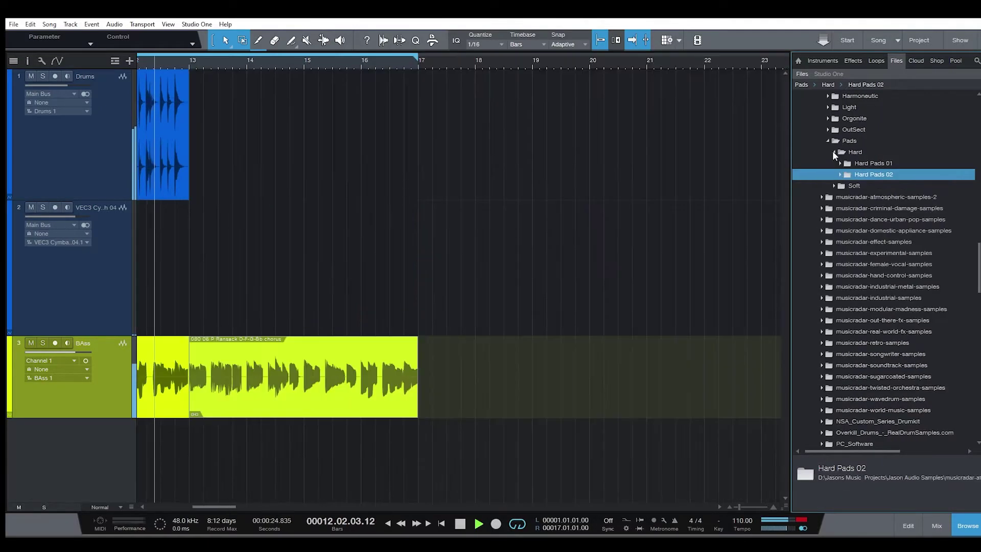
{"action": "left_click", "coordinate": [833, 152]}
{"action": "left_click", "coordinate": [834, 163]}
{"action": "left_click", "coordinate": [840, 175]}
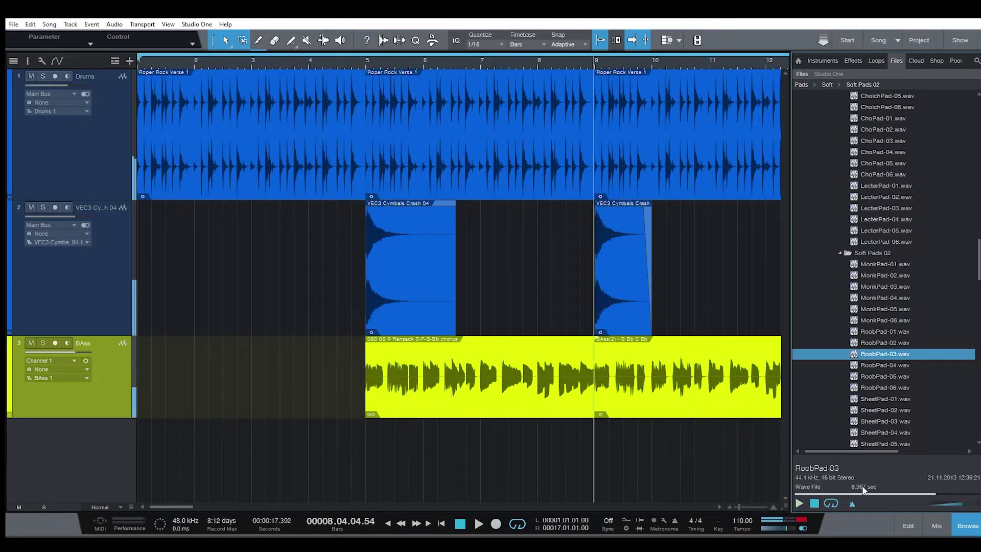
{"action": "left_click", "coordinate": [807, 520]}
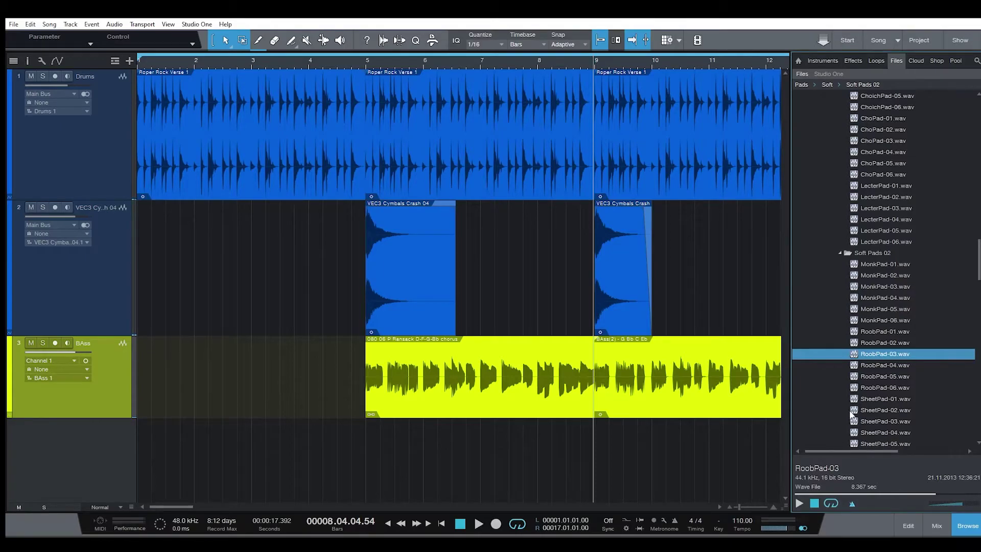
Step: Place RoobPad-03.wav at bar 1 on a new track below the bass and enlarge that track's height
{"action": "left_click_drag", "start_coordinate": [893, 354], "coordinate": [145, 466]}
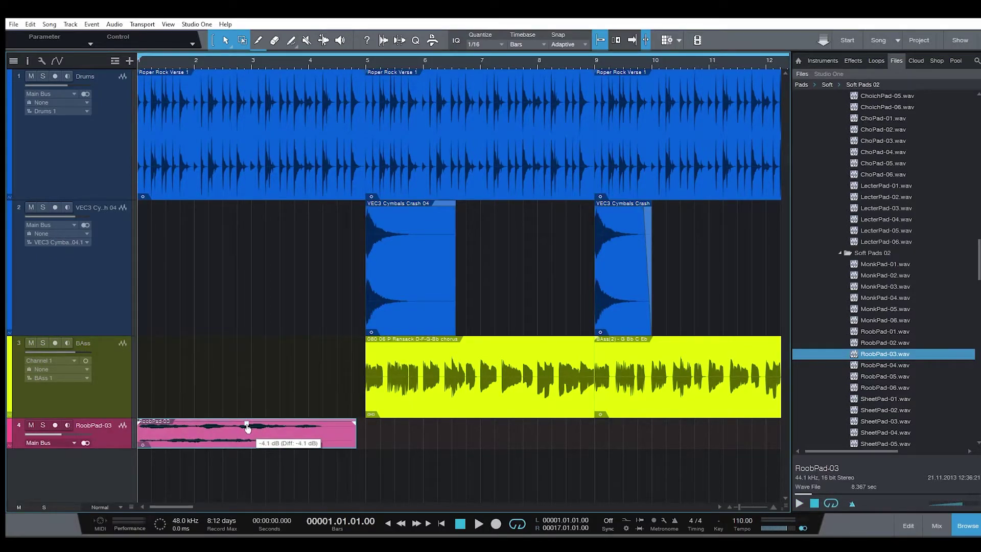
{"action": "left_click_drag", "start_coordinate": [124, 449], "coordinate": [129, 491]}
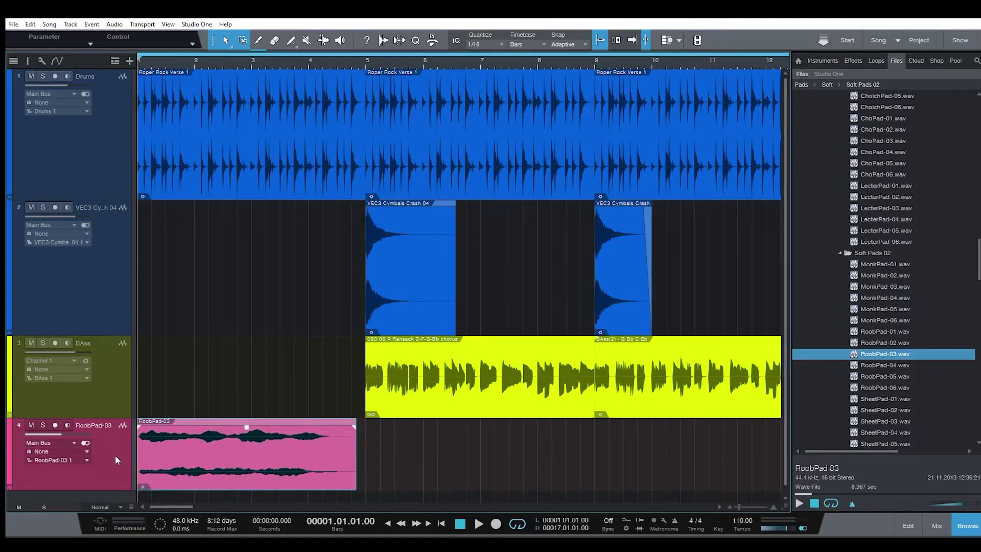
Step: Show the mixer and insert the Tuner plug-in on the RoobPad-03 channel
{"action": "left_click", "coordinate": [937, 525]}
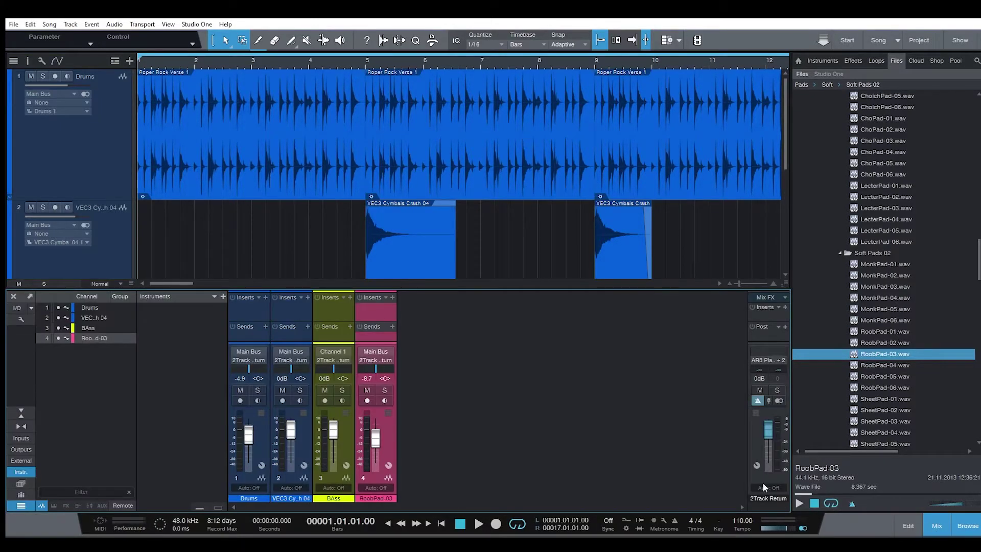
{"action": "left_click", "coordinate": [391, 312]}
{"action": "type", "text": "tuner"}
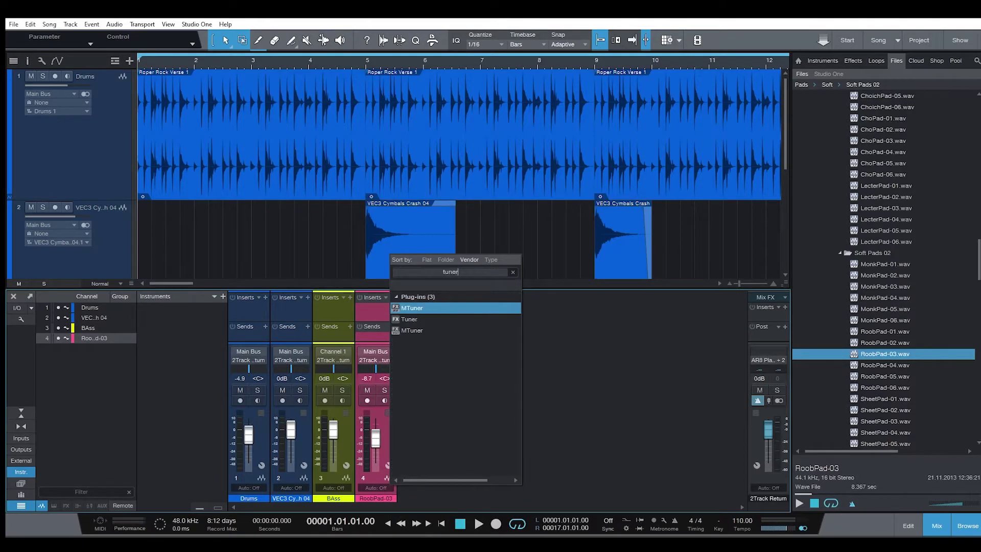
{"action": "left_click", "coordinate": [396, 318]}
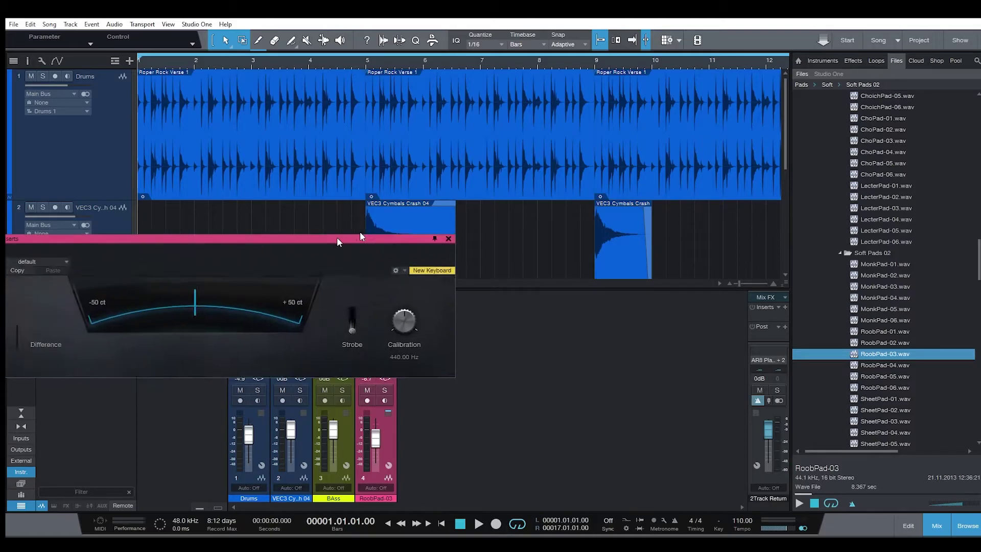
Step: Play the song to read the pad's pitch in the Tuner, stop, and close the plug-in window
{"action": "key", "text": "space"}
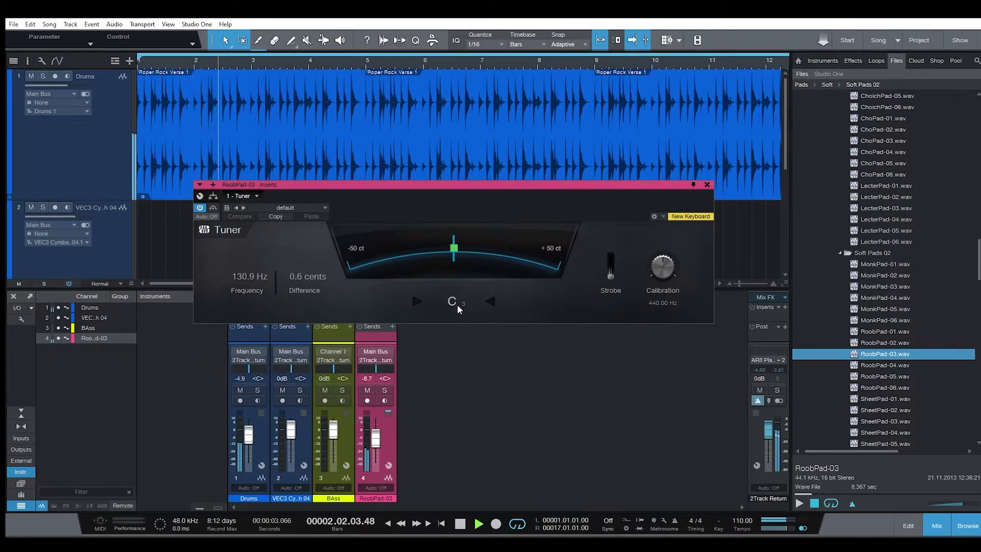
{"action": "key", "text": "space"}
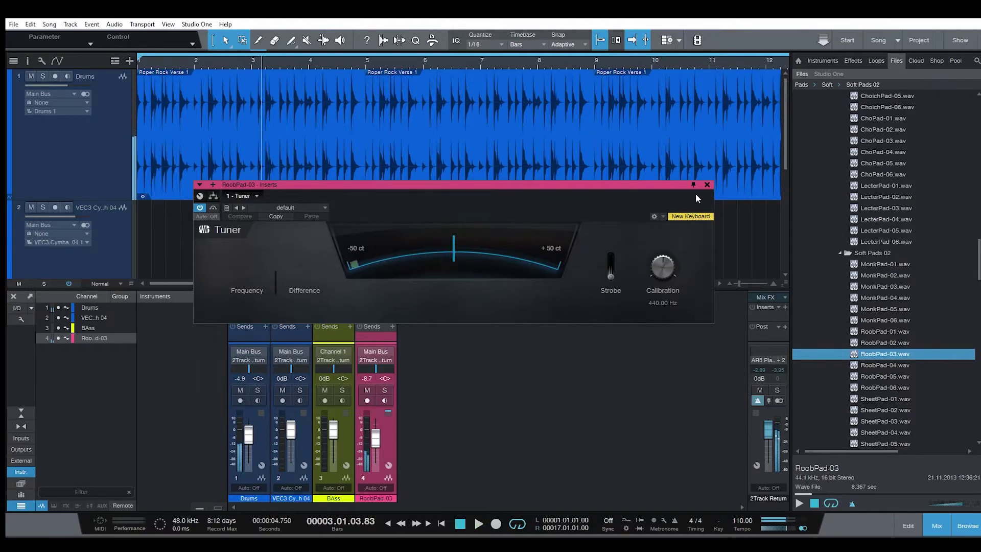
{"action": "left_click", "coordinate": [706, 185]}
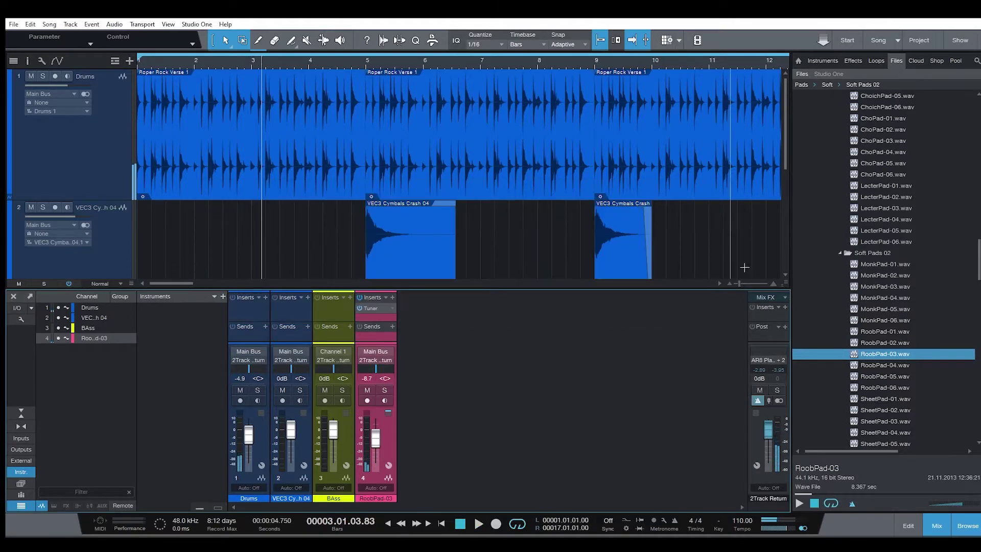
Step: Transpose the RoobPad-03 event by 2 semitones and play the song to check its pitch
{"action": "left_click", "coordinate": [967, 527]}
{"action": "left_click", "coordinate": [936, 526]}
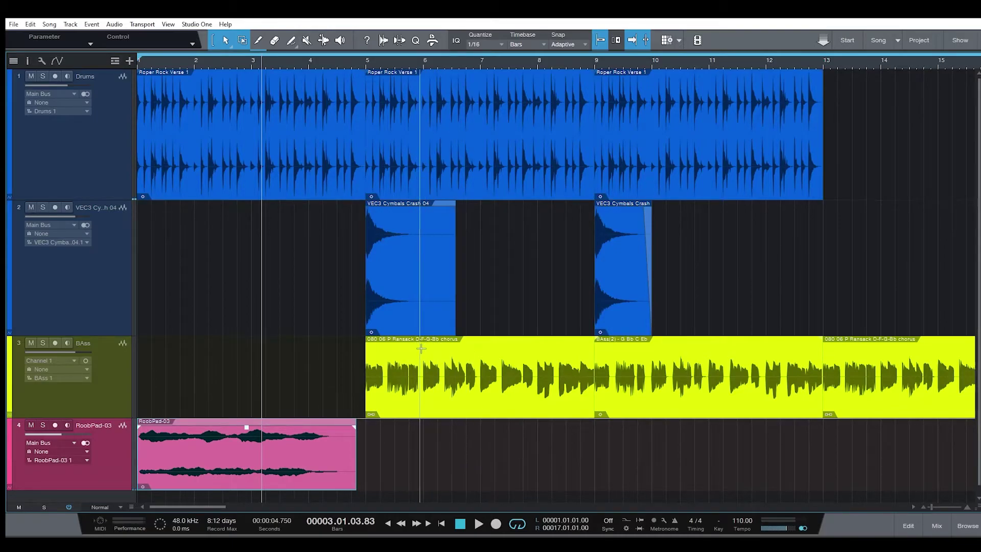
{"action": "right_click", "coordinate": [293, 449]}
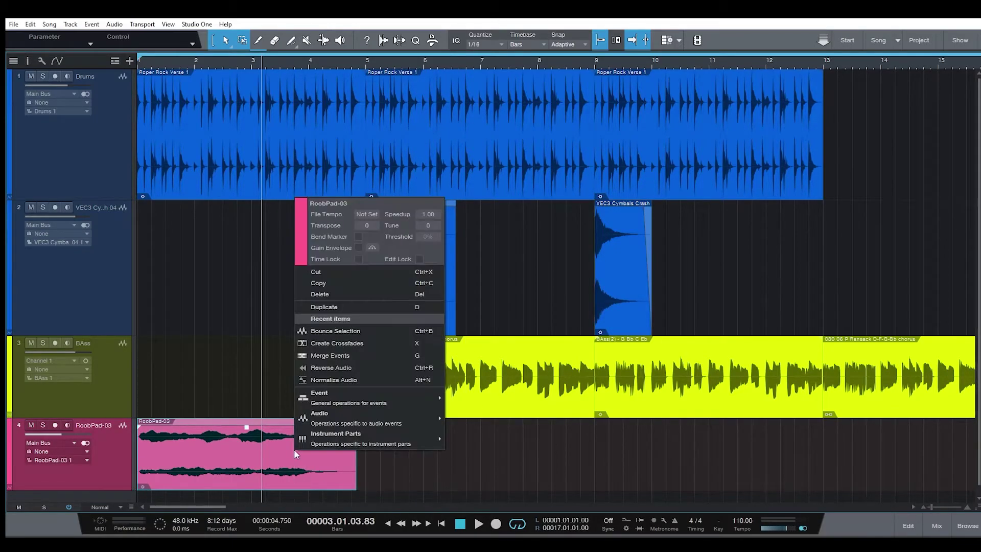
{"action": "left_click", "coordinate": [367, 225]}
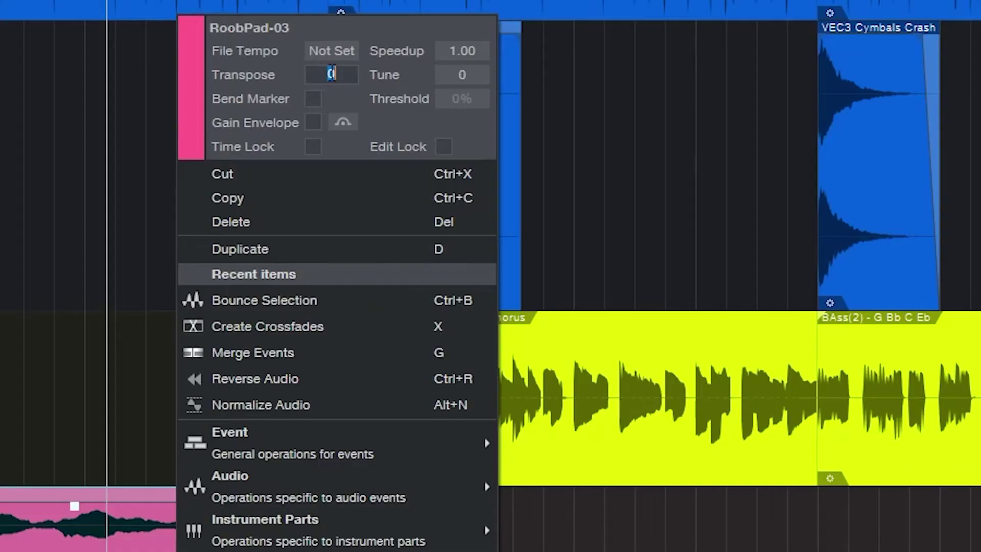
{"action": "type", "text": "2"}
{"action": "key", "text": "Return"}
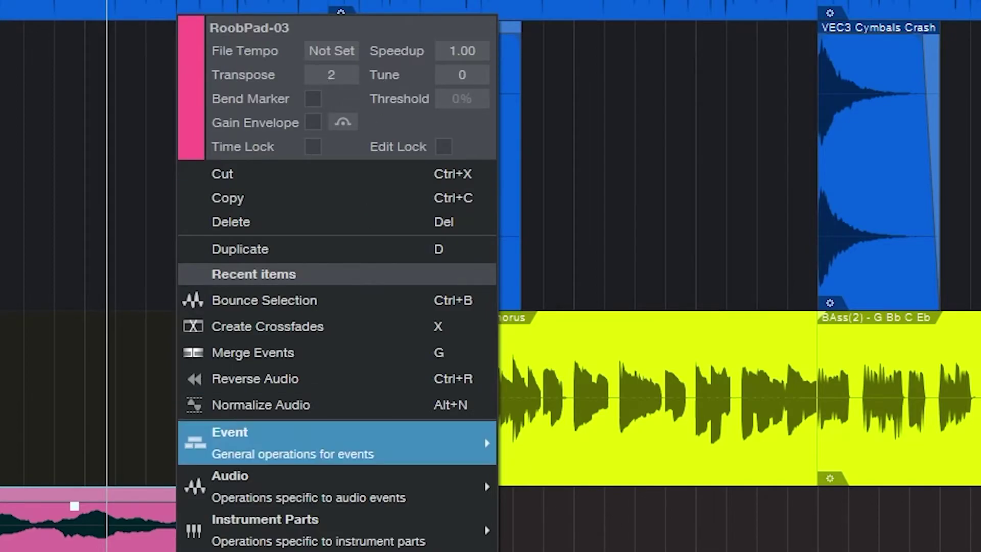
{"action": "left_click", "coordinate": [525, 477]}
{"action": "key", "text": "space"}
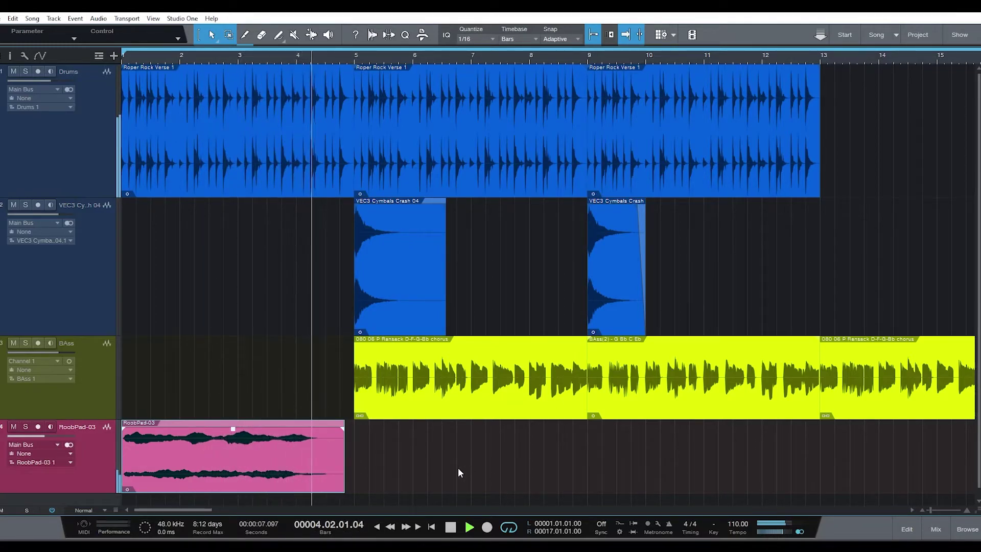
{"action": "key", "text": "space"}
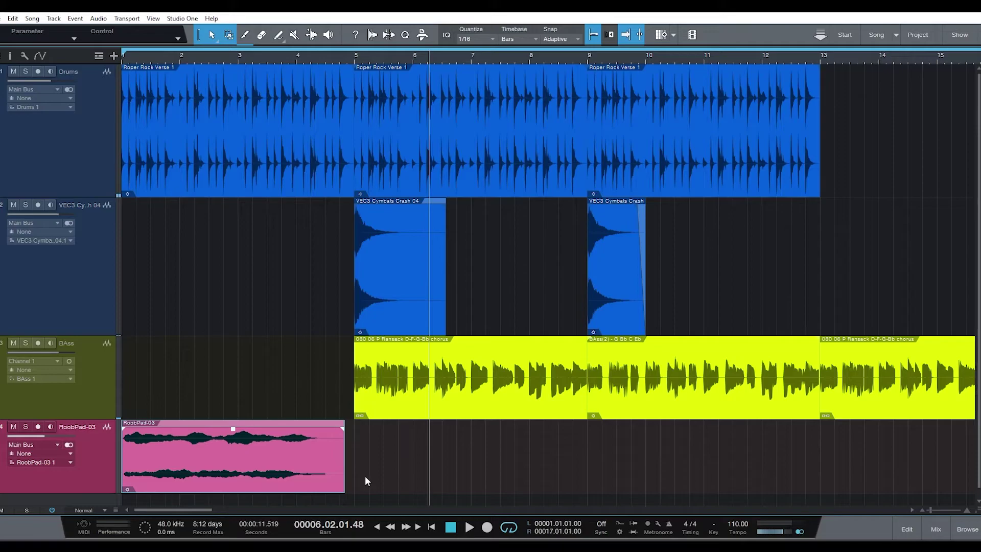
Step: Duplicate the RoobPad-03 event, move the copy back to start at 4.01.04, and play across the join
{"action": "key", "text": "d"}
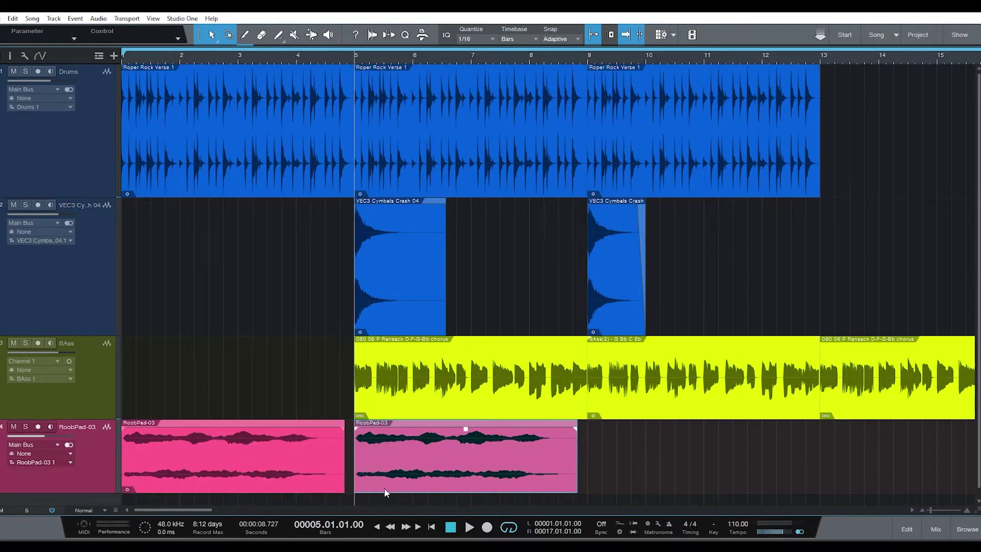
{"action": "left_click_drag", "start_coordinate": [432, 464], "coordinate": [381, 467]}
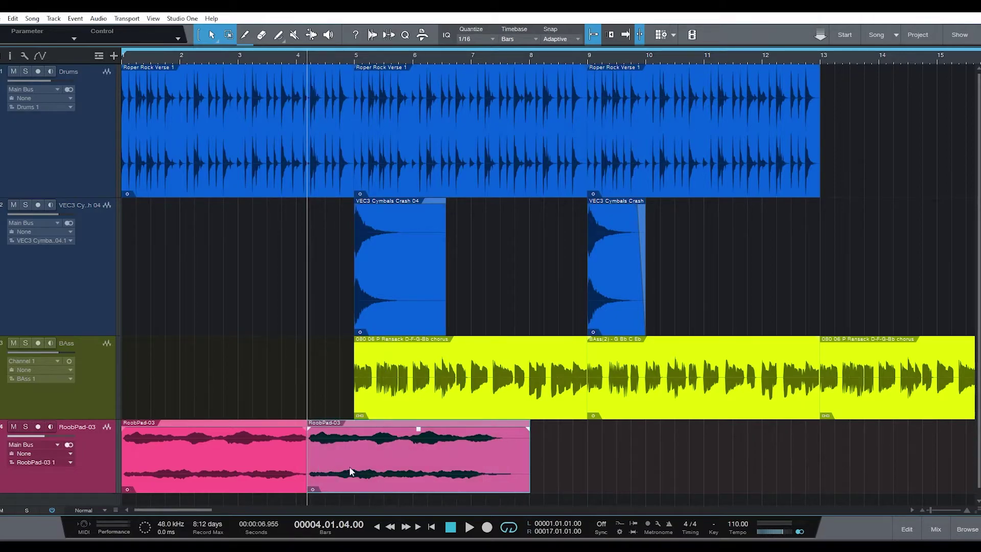
{"action": "left_click_drag", "start_coordinate": [261, 409], "coordinate": [341, 464]}
{"action": "left_click", "coordinate": [277, 377]}
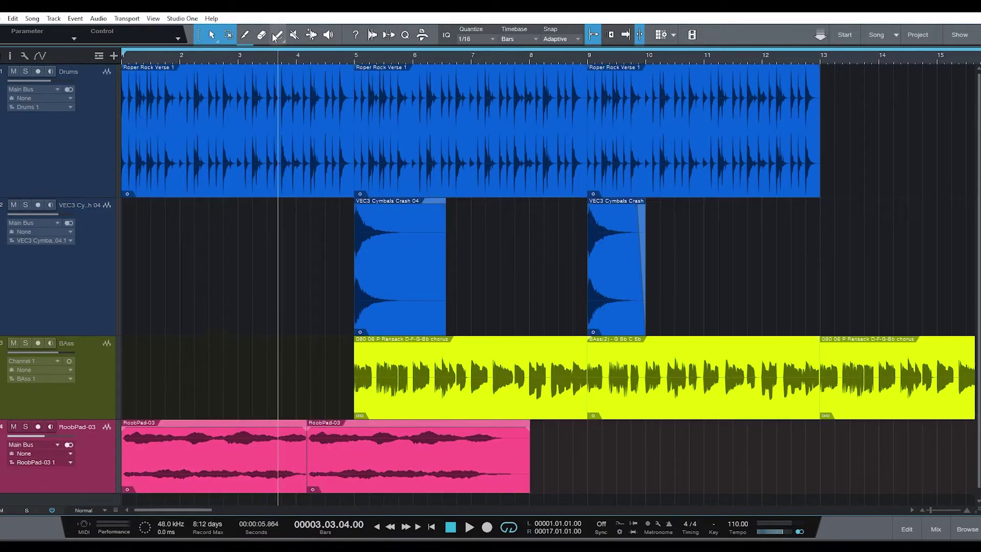
{"action": "key", "text": "space"}
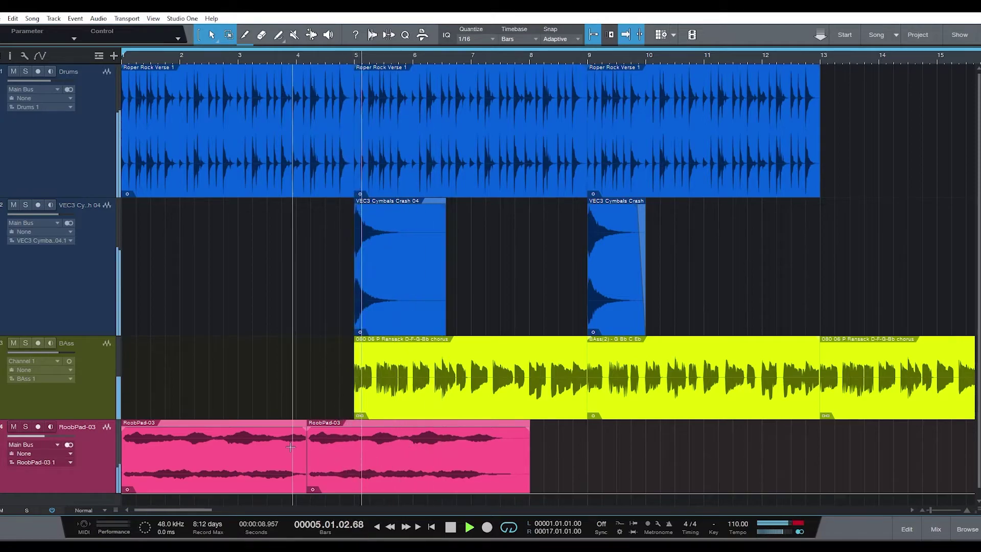
{"action": "key", "text": "space"}
Step: Crossfade the two pad events, move the second one back to start at 3.04.02, and play across the overlap
{"action": "left_click", "coordinate": [294, 470]}
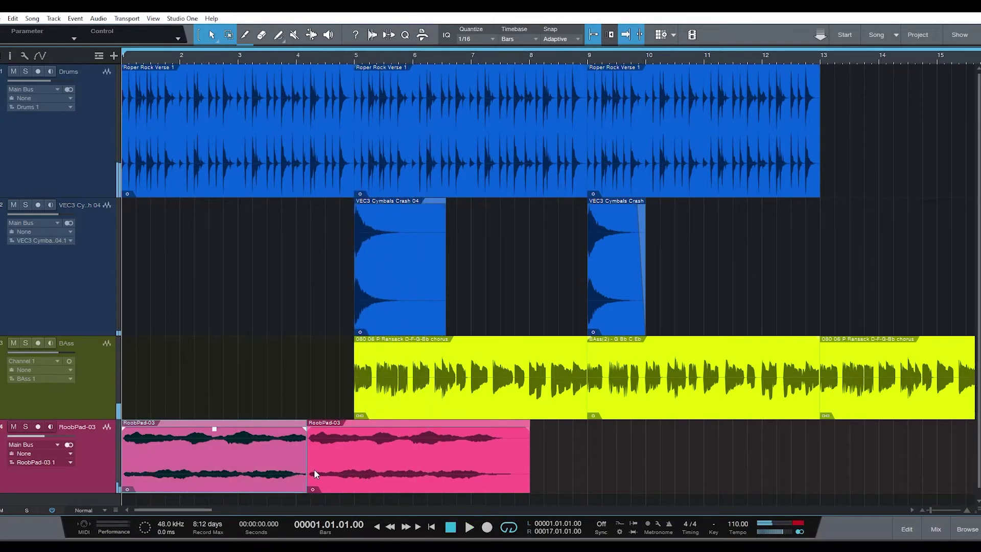
{"action": "left_click", "coordinate": [315, 474], "text": "shift"}
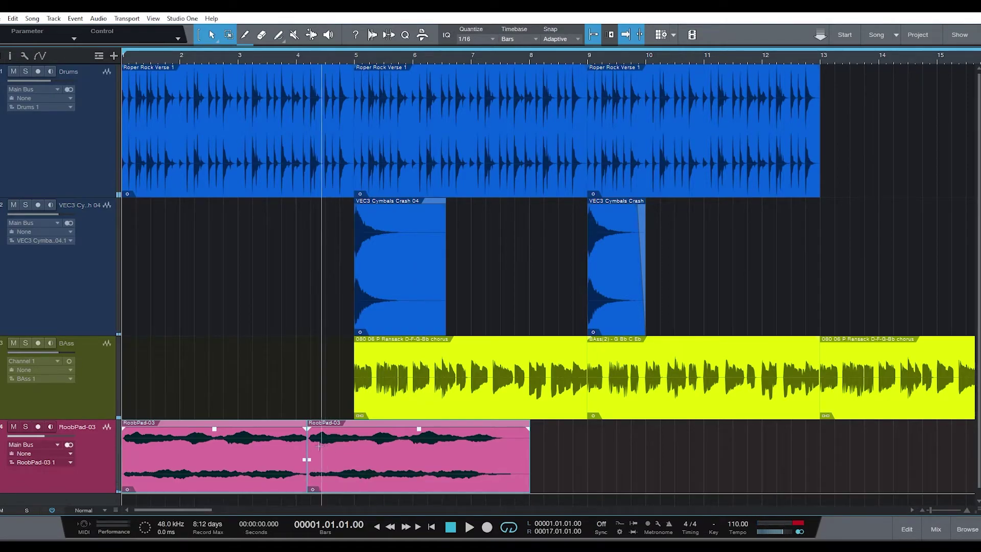
{"action": "key", "text": "space"}
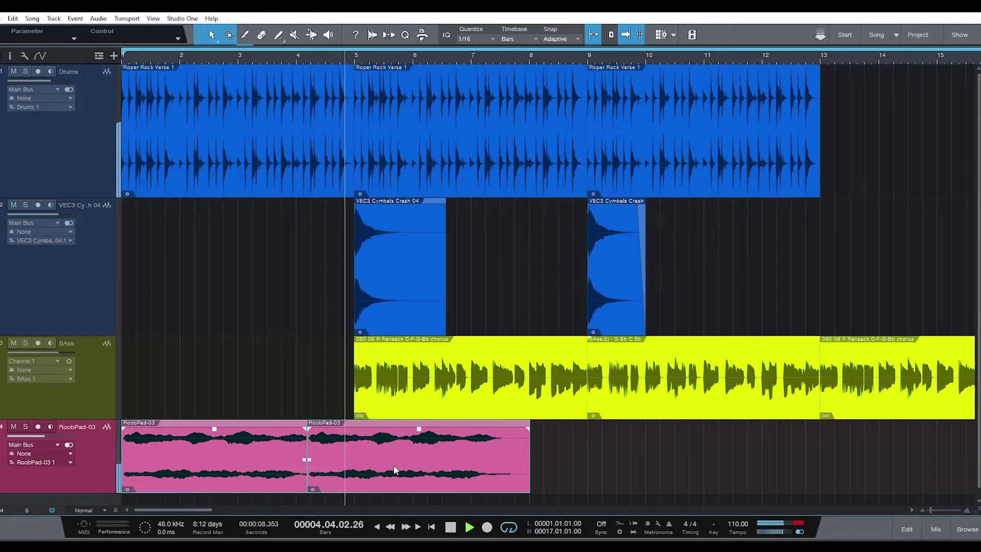
{"action": "key", "text": "space"}
{"action": "mouse_move", "coordinate": [357, 462]}
{"action": "left_mouse_down"}
{"action": "mouse_move", "coordinate": [347, 466]}
{"action": "mouse_move", "coordinate": [359, 463]}
{"action": "left_mouse_up"}
{"action": "left_click", "coordinate": [588, 461]}
{"action": "left_click_drag", "start_coordinate": [452, 457], "coordinate": [431, 463]}
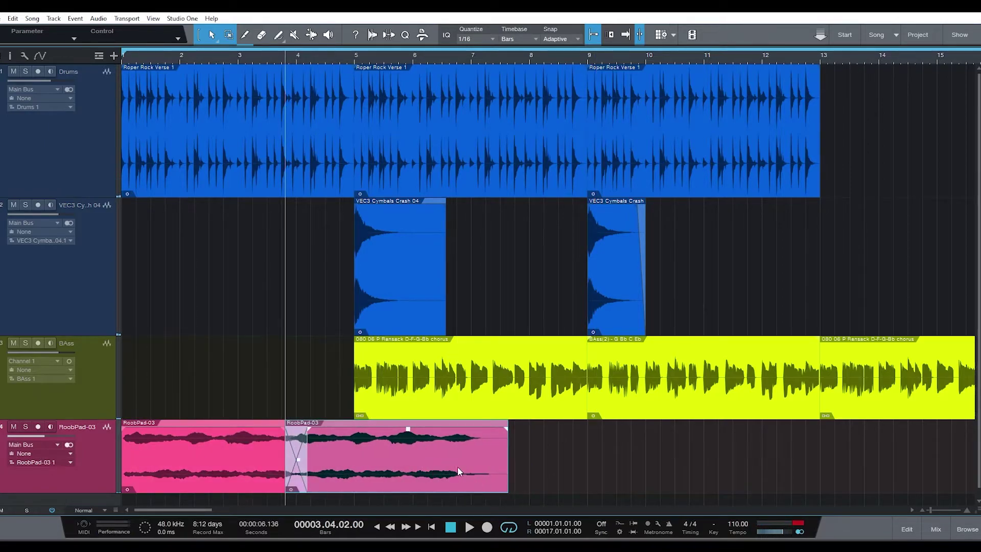
{"action": "left_click", "coordinate": [248, 55]}
{"action": "key", "text": "space"}
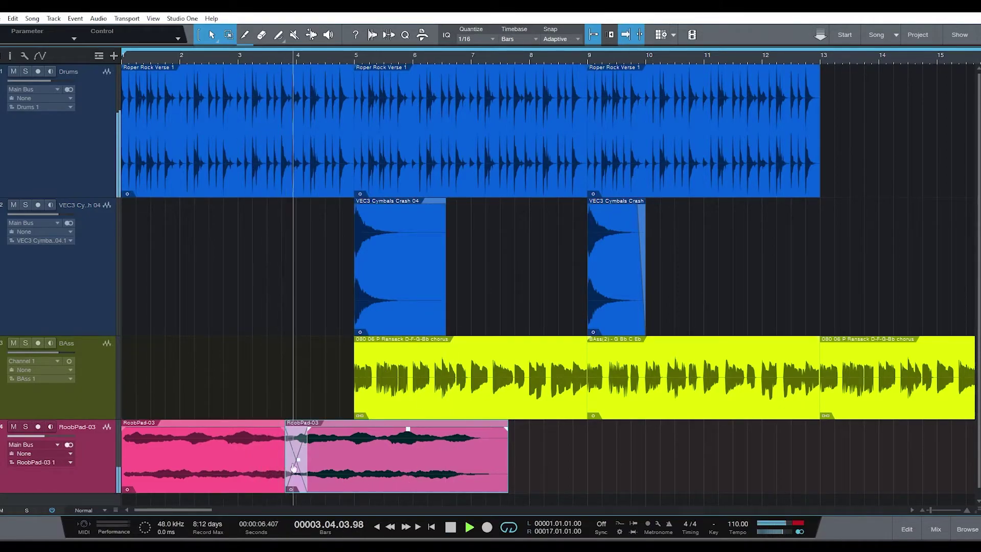
{"action": "key", "text": "space"}
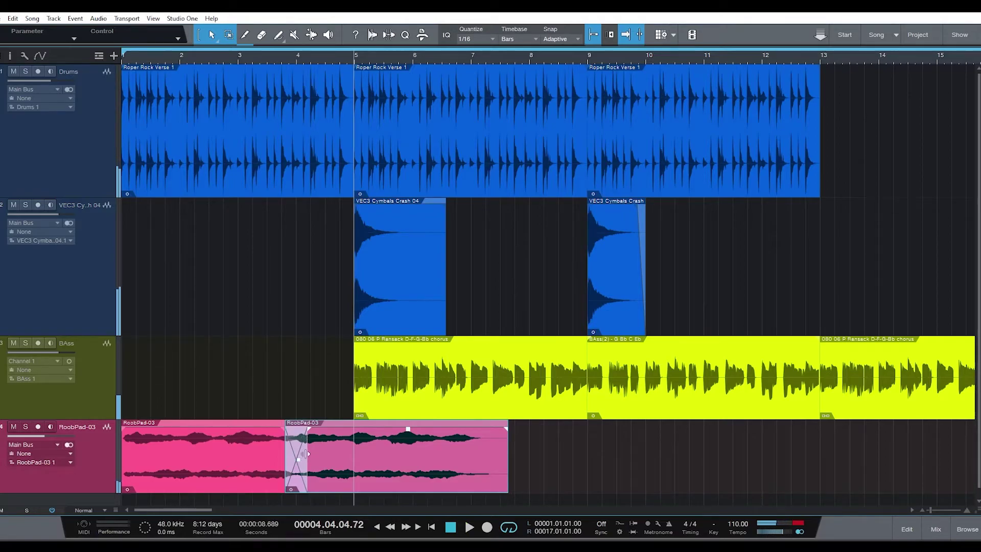
Step: Shorten the crossfade by trimming the second pad event's start to 3.04.04, and play across the join
{"action": "mouse_move", "coordinate": [307, 453]}
{"action": "left_mouse_down"}
{"action": "mouse_move", "coordinate": [288, 452]}
{"action": "mouse_move", "coordinate": [295, 445]}
{"action": "left_mouse_up"}
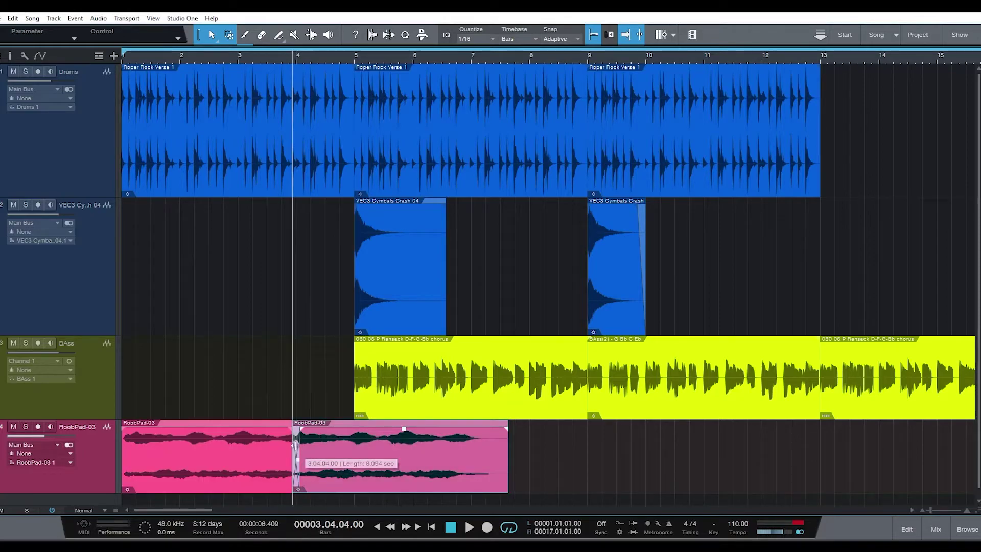
{"action": "left_click", "coordinate": [269, 58]}
{"action": "key", "text": "space"}
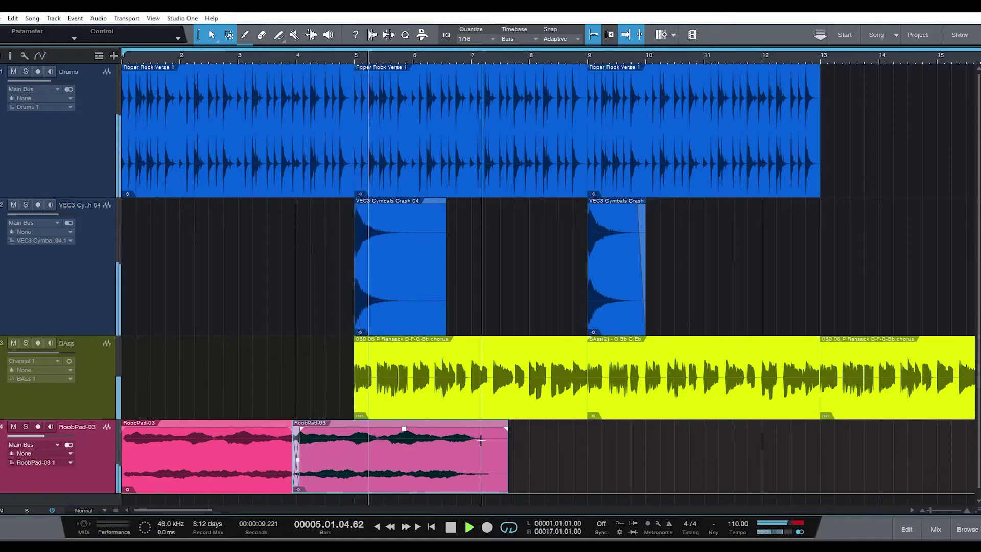
{"action": "key", "text": "space"}
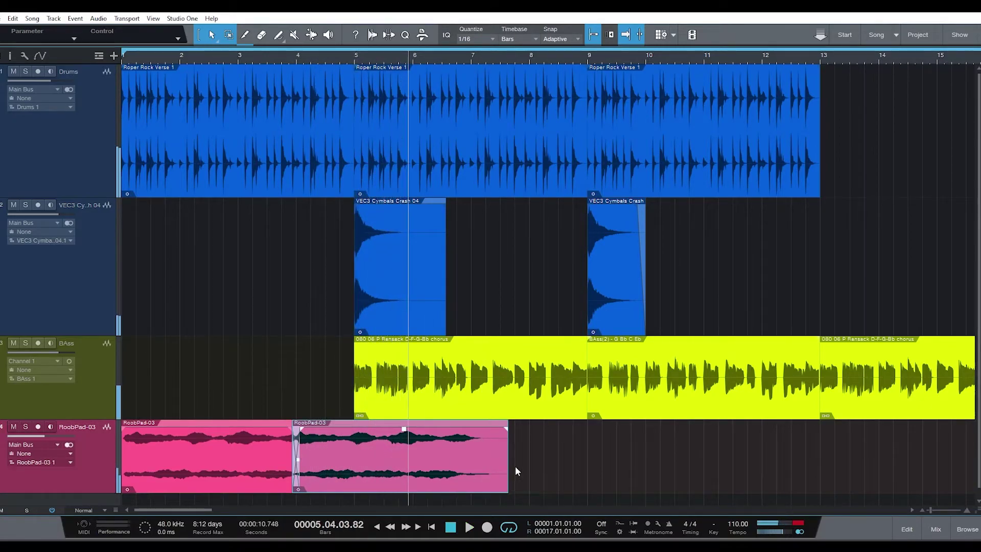
Step: Trim the second pad event's silent end back to 7.01.04 and merge both pad events into one
{"action": "left_click_drag", "start_coordinate": [508, 449], "coordinate": [484, 449]}
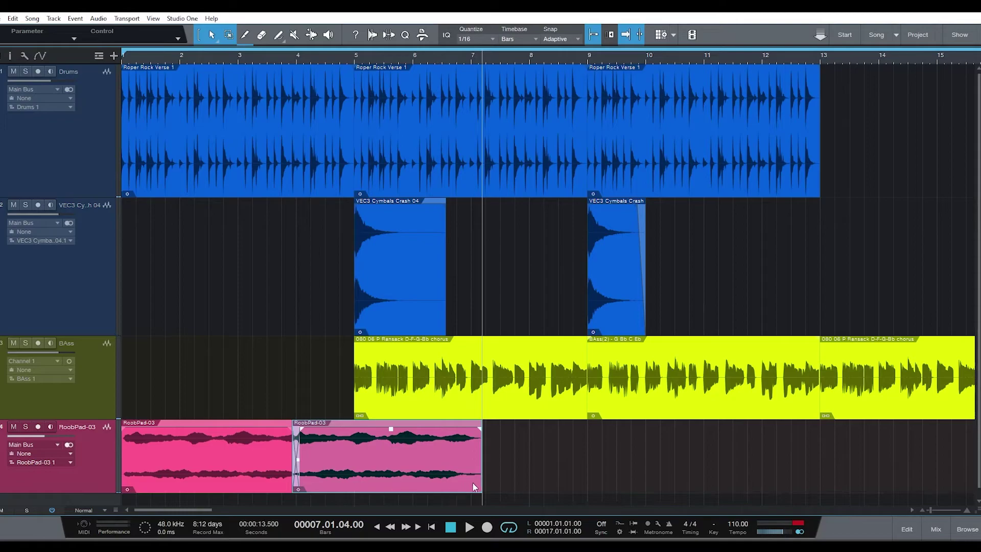
{"action": "left_click_drag", "start_coordinate": [507, 483], "coordinate": [110, 482]}
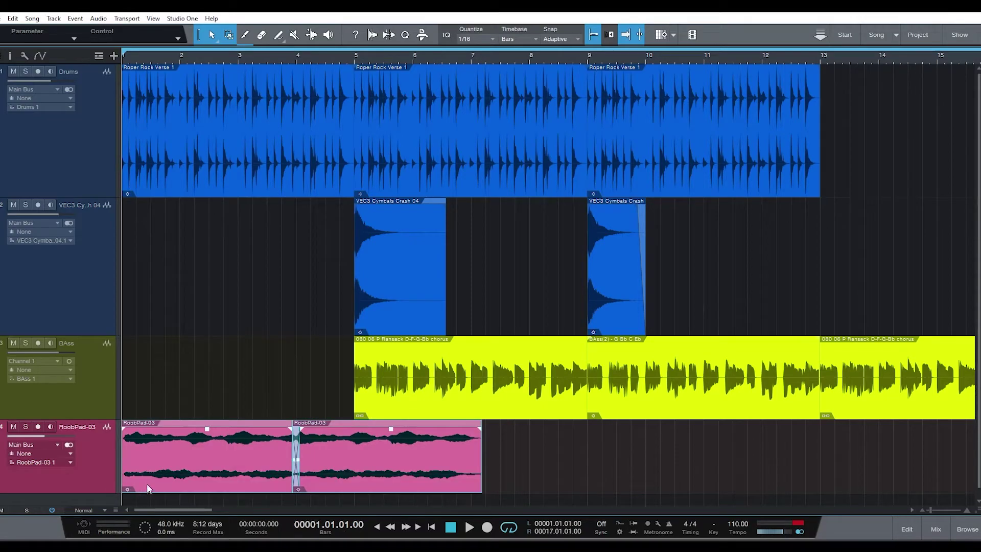
{"action": "key", "text": "ctrl+b"}
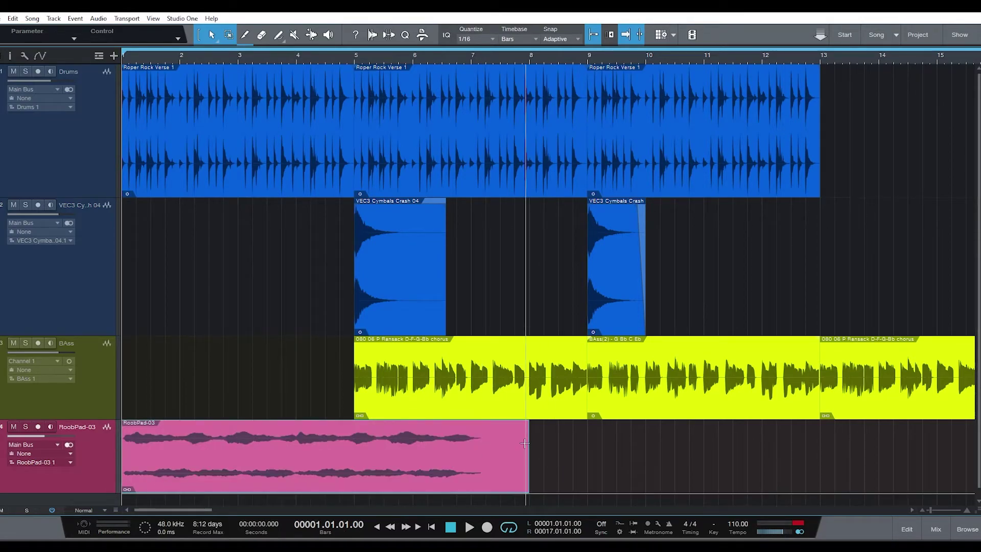
Step: Trim the merged pad to end at bar 7 and add a duplicate running from 6.04.03 to bar 9
{"action": "left_click_drag", "start_coordinate": [529, 449], "coordinate": [470, 457]}
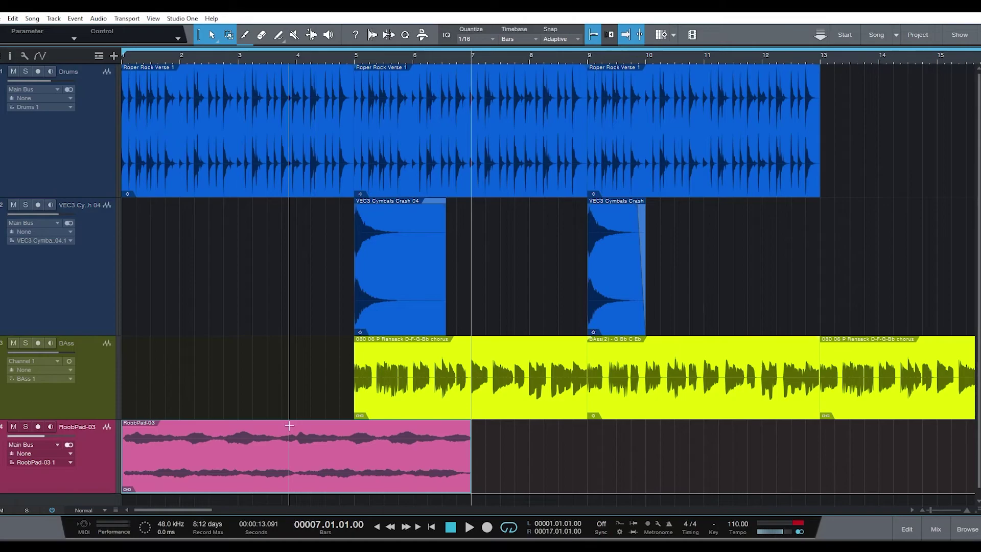
{"action": "key", "text": "d"}
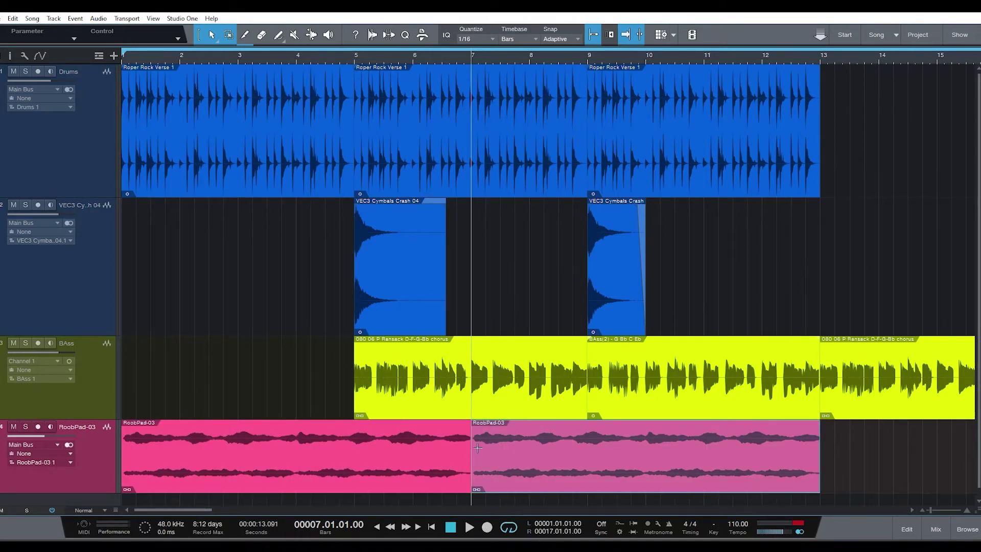
{"action": "left_click_drag", "start_coordinate": [494, 459], "coordinate": [488, 462]}
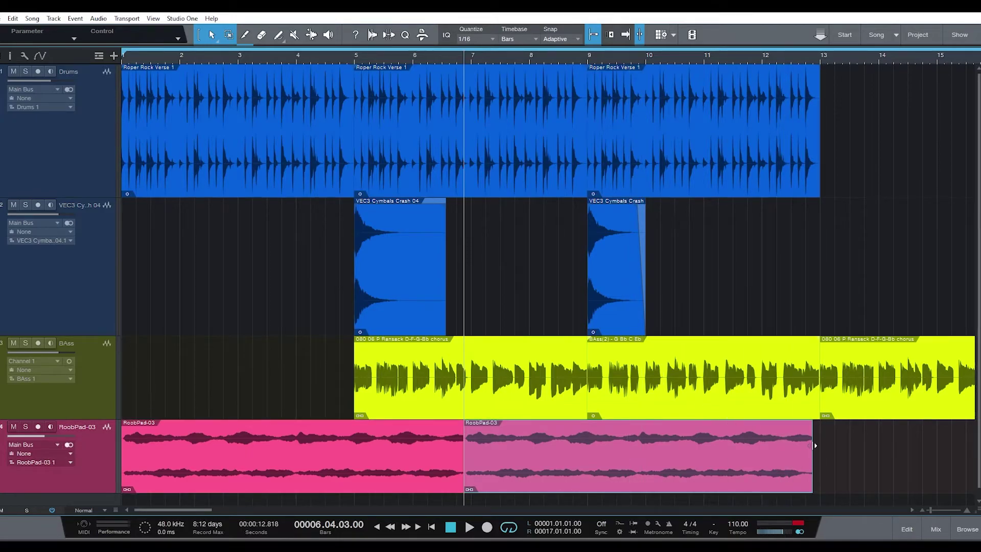
{"action": "left_click_drag", "start_coordinate": [815, 446], "coordinate": [587, 451]}
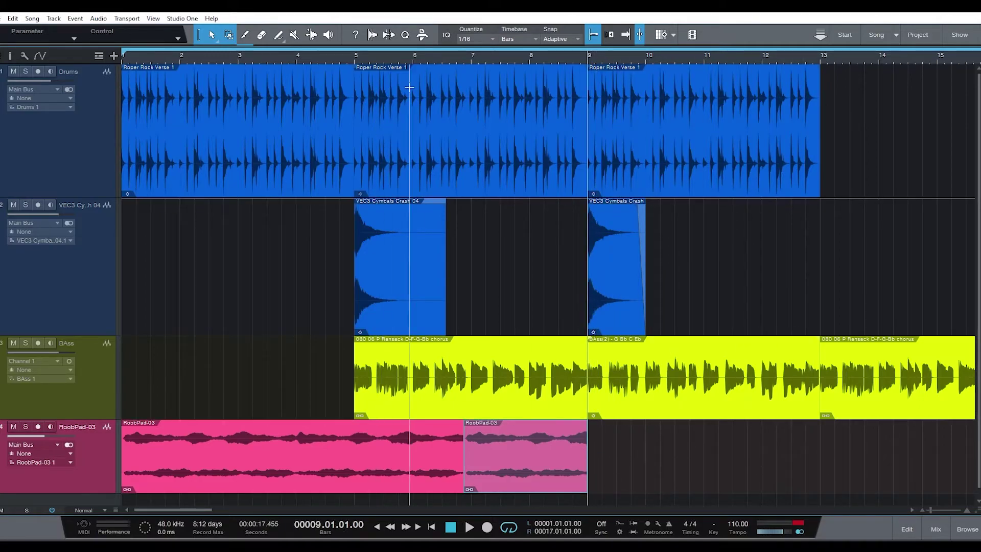
Step: Select both long pad events and play the song across their join, starting just after bar 6
{"action": "left_click", "coordinate": [443, 482], "text": "shift"}
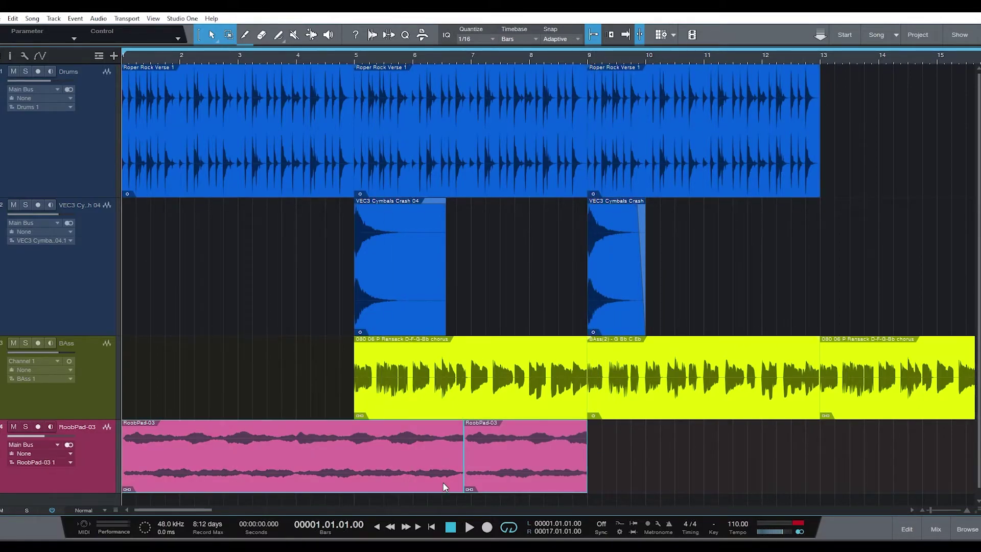
{"action": "left_click", "coordinate": [435, 53]}
{"action": "key", "text": "space"}
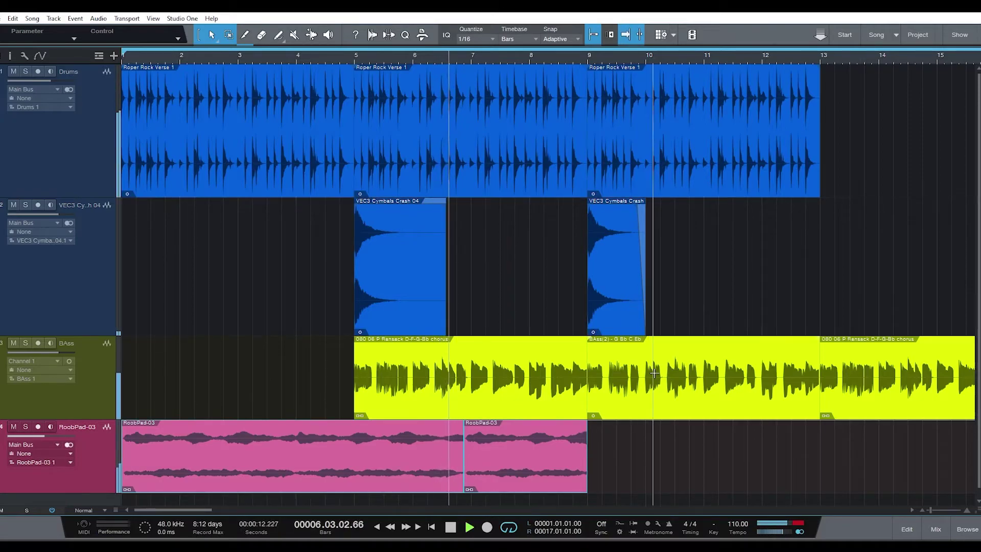
{"action": "key", "text": "space"}
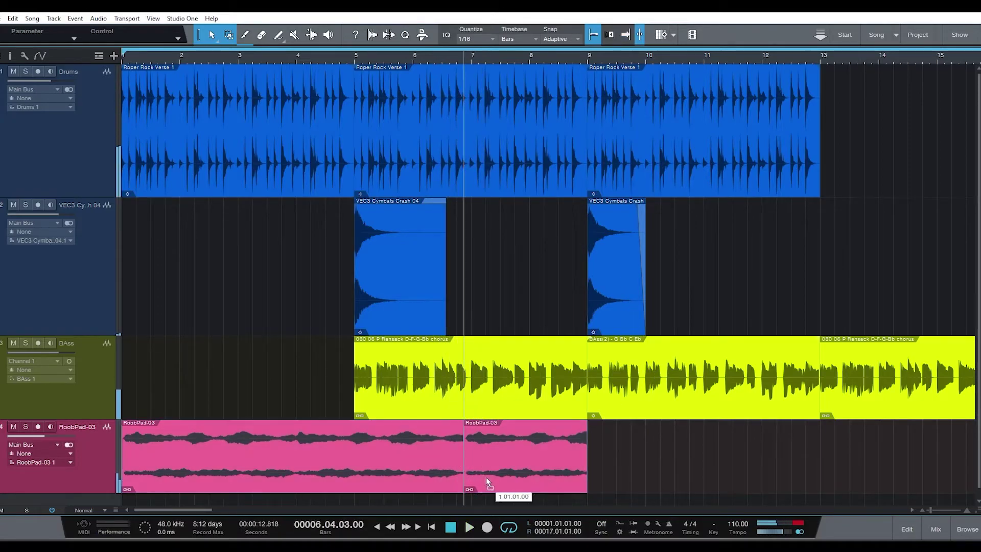
Step: Bounce the second pad event to new audio and move it to start at 6.04.02
{"action": "left_click_drag", "start_coordinate": [557, 478], "coordinate": [545, 479]}
{"action": "right_click", "coordinate": [507, 471]}
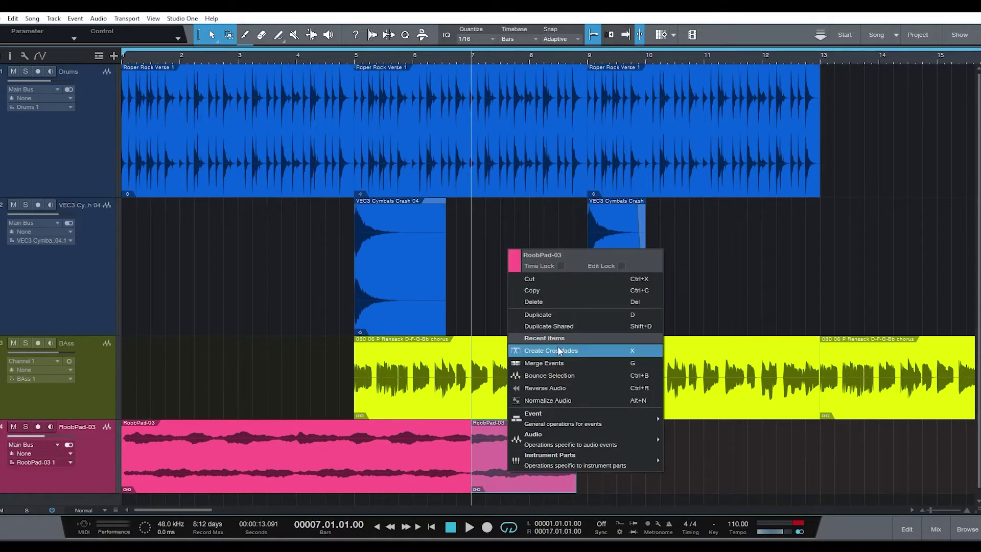
{"action": "left_click", "coordinate": [560, 379]}
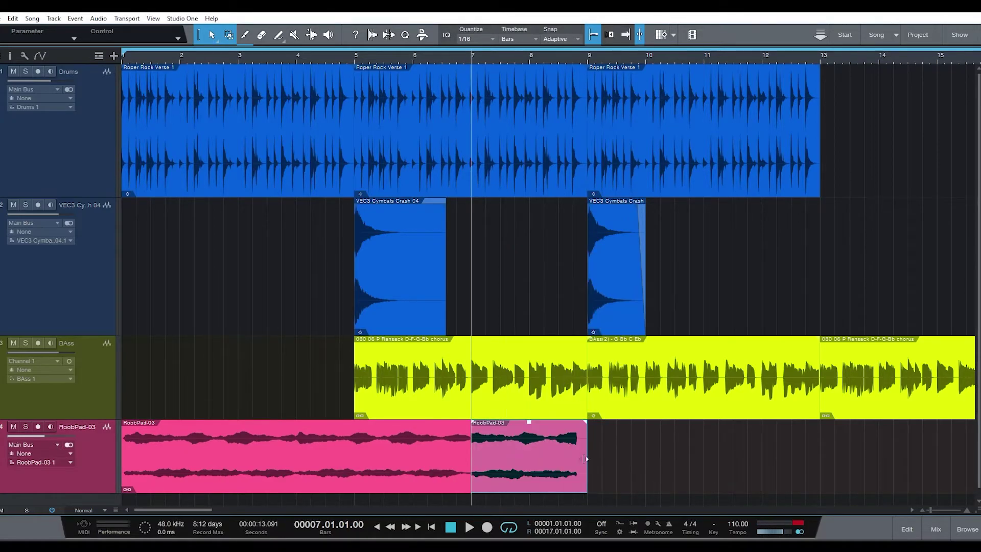
{"action": "left_click_drag", "start_coordinate": [488, 468], "coordinate": [477, 470]}
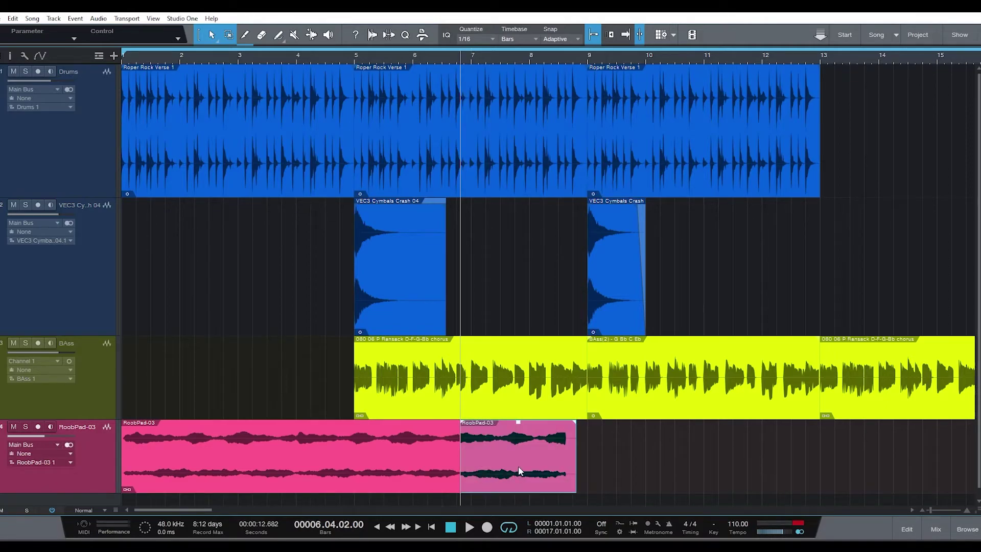
Step: Play the song through the bounced pad event and try to extend its end to bar 9
{"action": "key", "text": "space"}
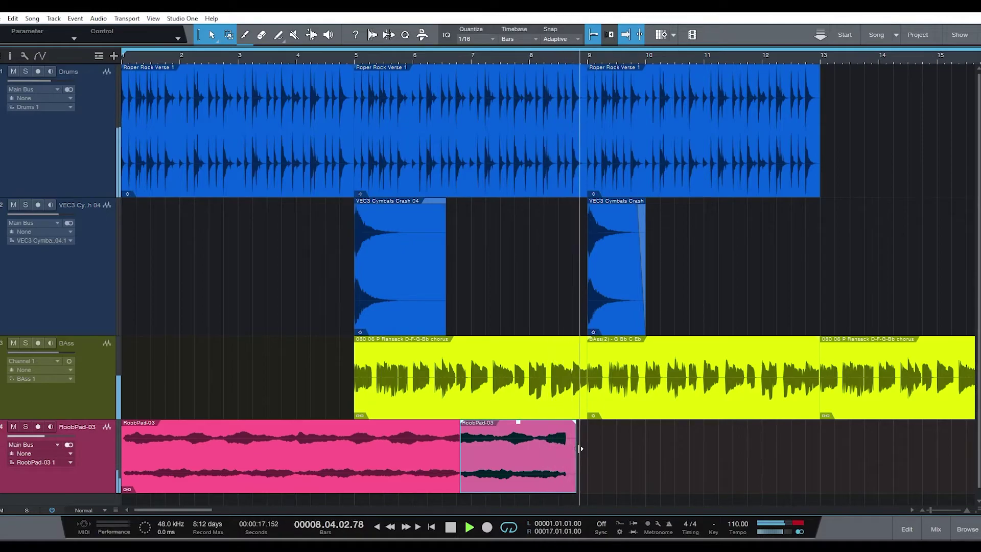
{"action": "key", "text": "space"}
{"action": "left_click_drag", "start_coordinate": [581, 448], "coordinate": [588, 450]}
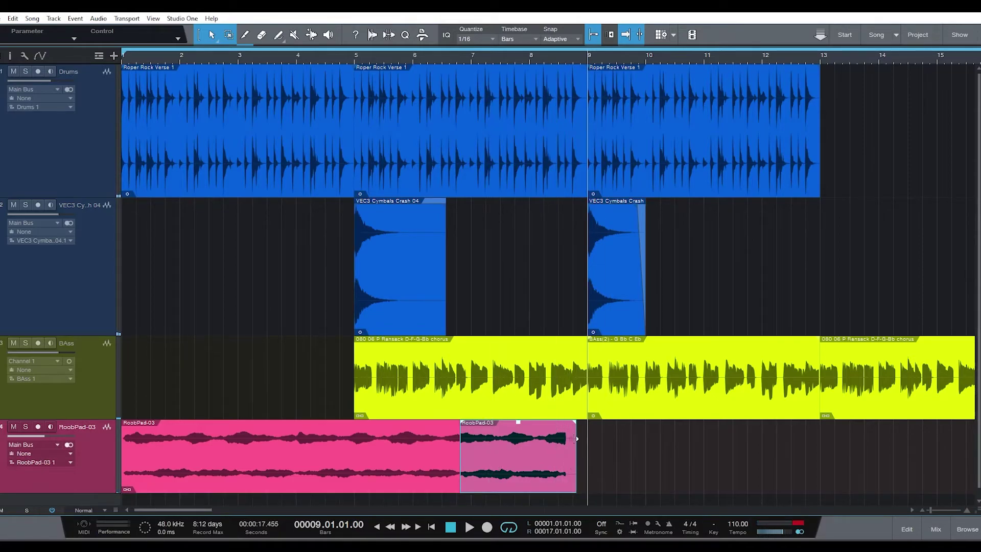
{"action": "left_click", "coordinate": [350, 476]}
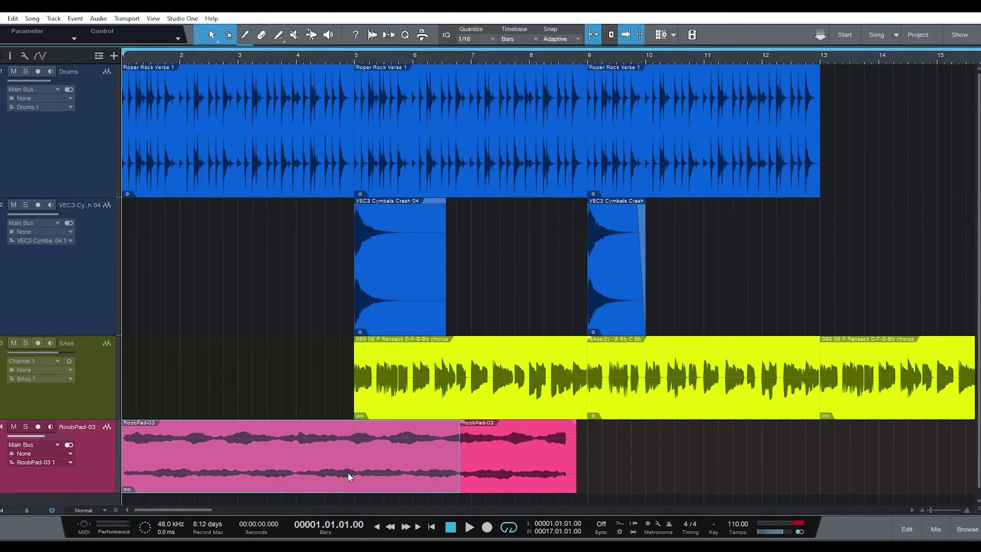
Step: Duplicate the long pad event, move the copy to just after bar 9 and extend the second pad event to about 8.04.01
{"action": "key", "text": "d"}
{"action": "left_click_drag", "start_coordinate": [523, 467], "coordinate": [621, 466]}
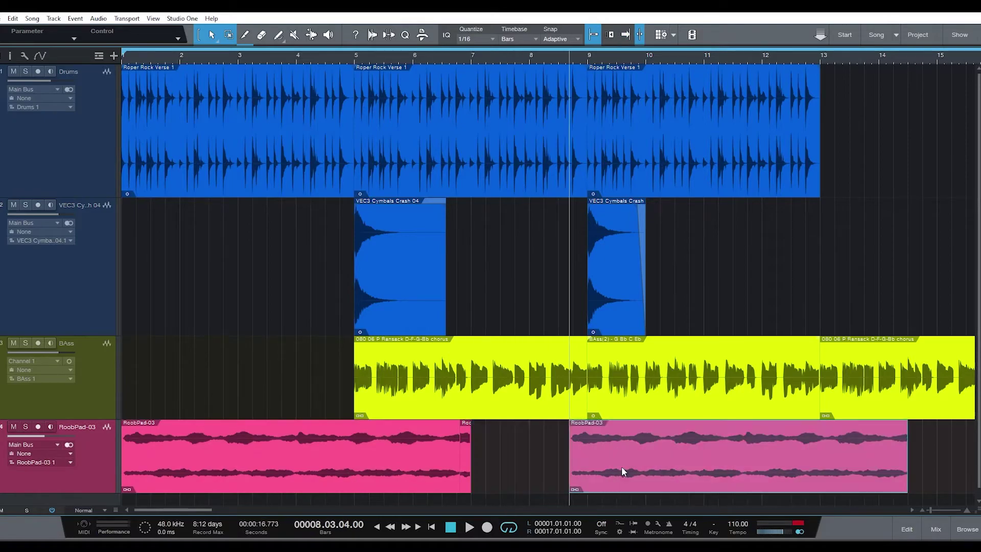
{"action": "key", "text": "ctrl+z"}
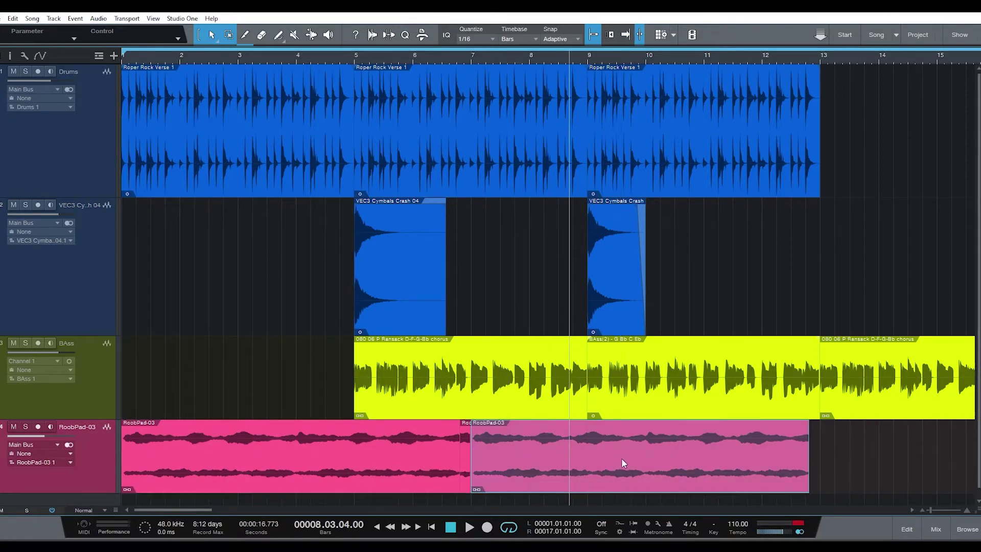
{"action": "left_click_drag", "start_coordinate": [749, 488], "coordinate": [887, 490]}
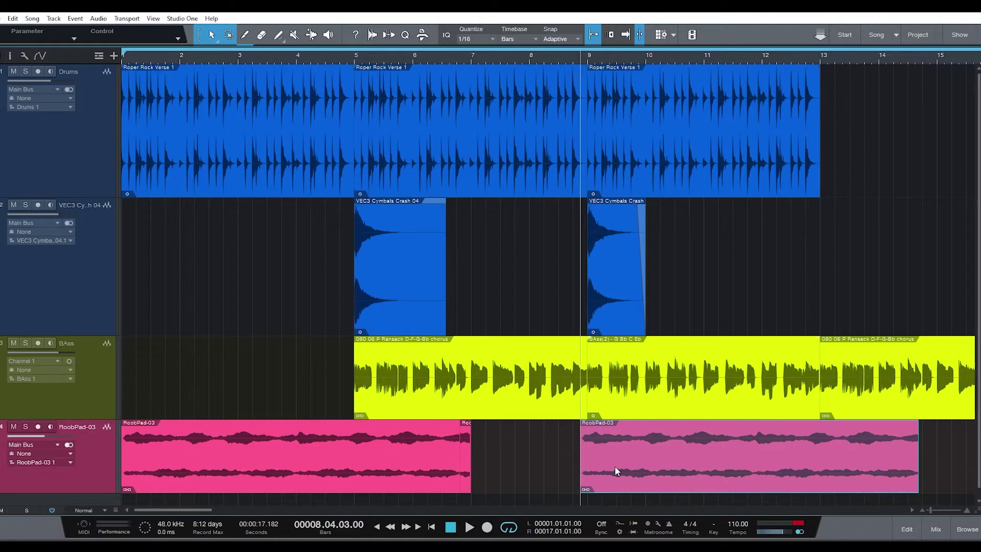
{"action": "left_click_drag", "start_coordinate": [474, 451], "coordinate": [695, 474]}
{"action": "left_click_drag", "start_coordinate": [544, 467], "coordinate": [573, 459]}
Step: Bounce the copied pad event to new audio and move it to start at 8.02.03
{"action": "right_click", "coordinate": [648, 480]}
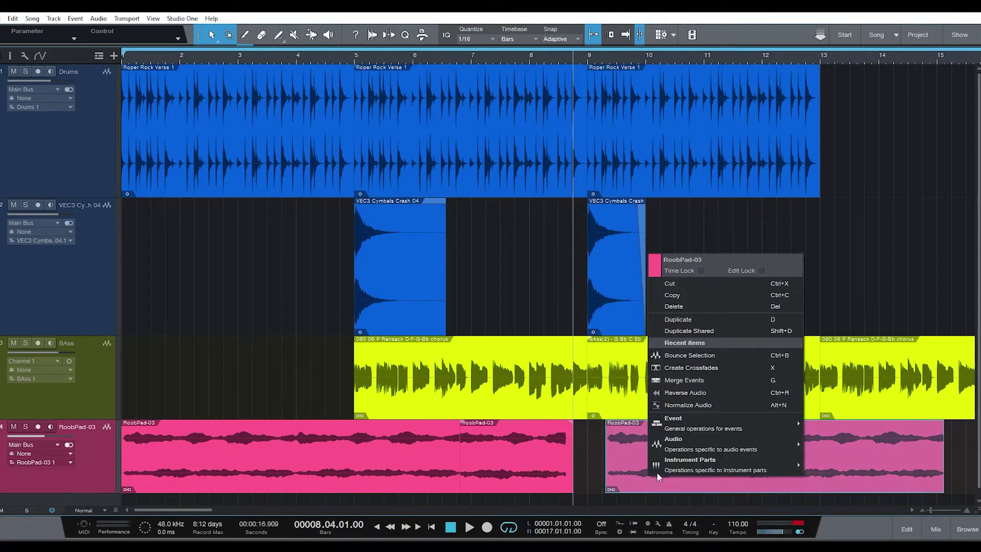
{"action": "left_click", "coordinate": [701, 353]}
{"action": "left_click_drag", "start_coordinate": [588, 462], "coordinate": [595, 483]}
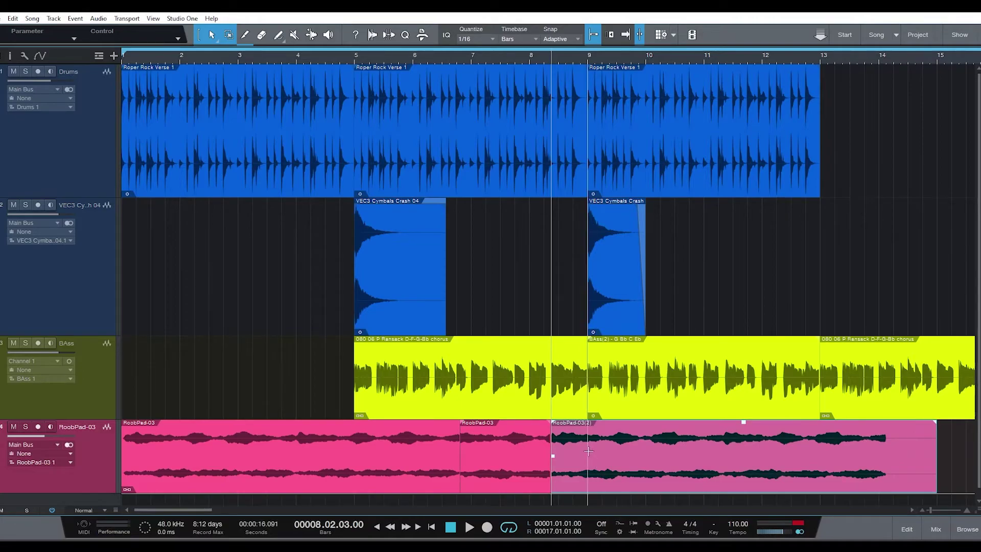
Step: Play the song from 7.04.02 across the start of the bounced pad event
{"action": "left_click", "coordinate": [519, 55]}
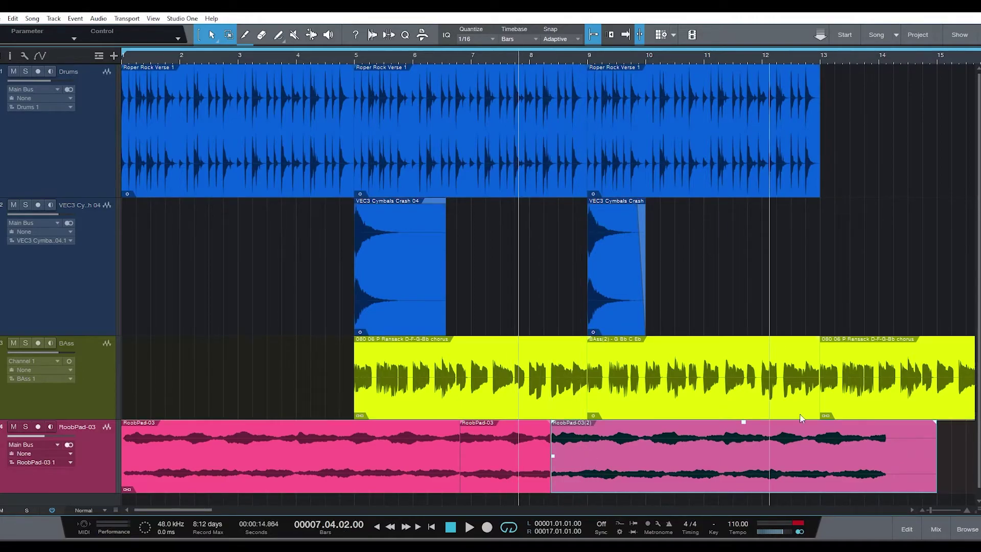
{"action": "key", "text": "space"}
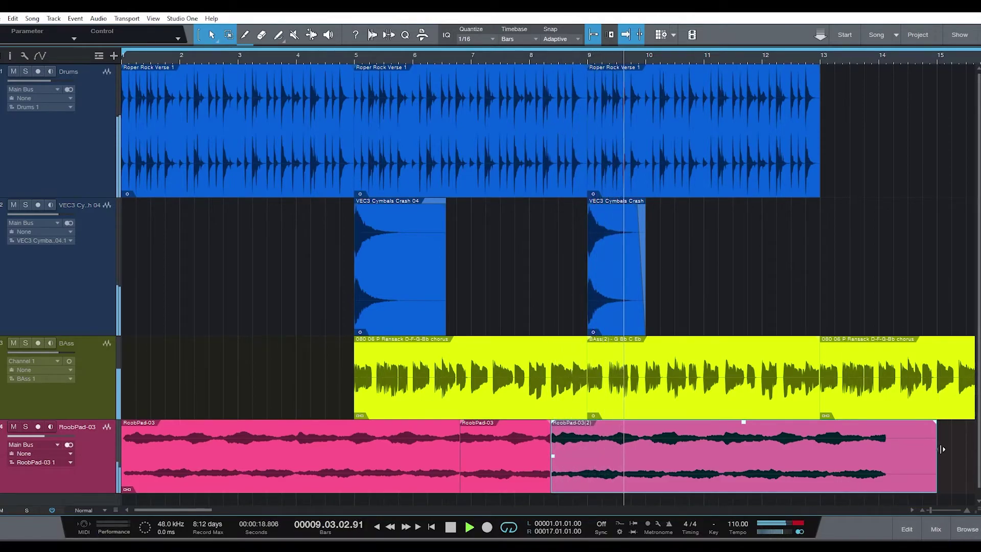
{"action": "key", "text": "space"}
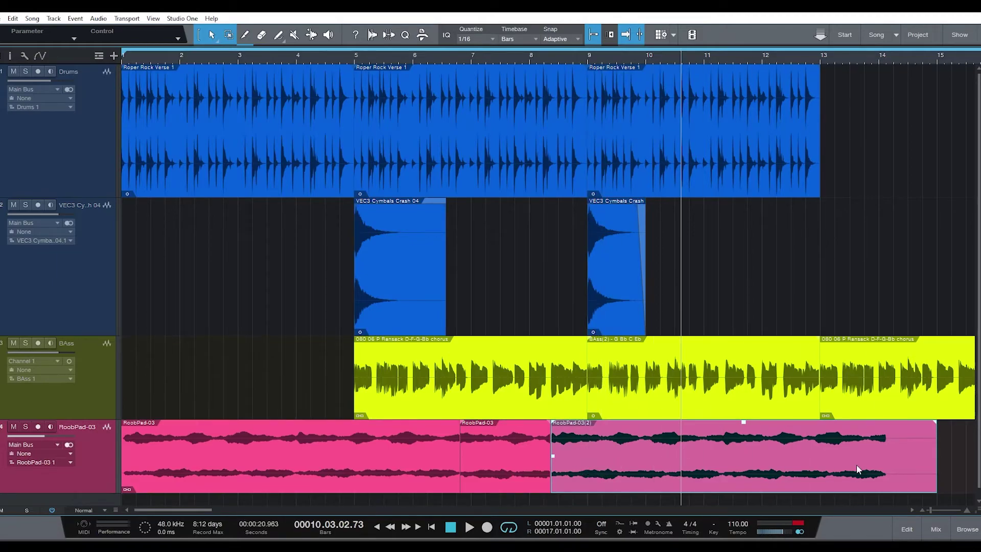
Step: Trim the end of the bounced pad event to bar 13 and split the event at bar 10
{"action": "left_click_drag", "start_coordinate": [939, 447], "coordinate": [590, 437]}
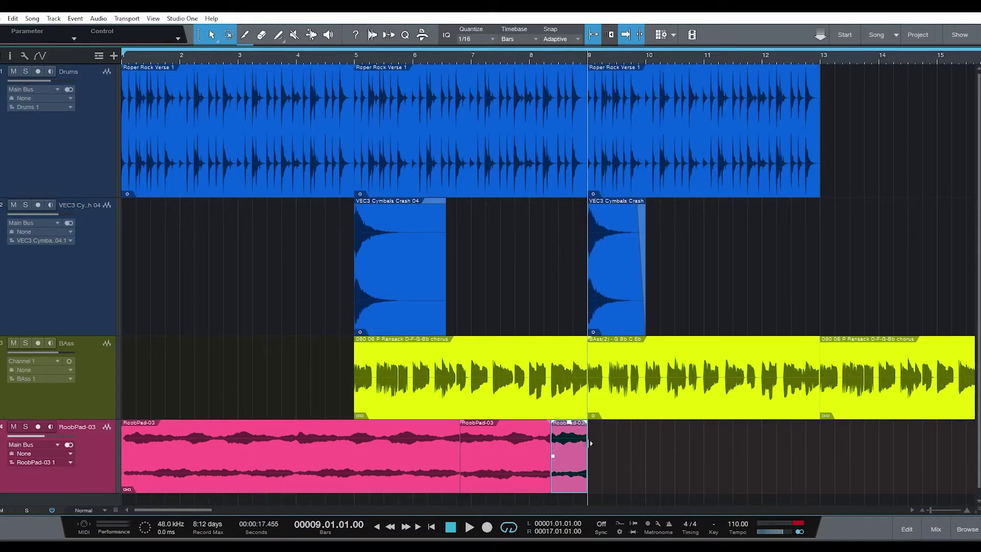
{"action": "left_click_drag", "start_coordinate": [590, 443], "coordinate": [821, 453]}
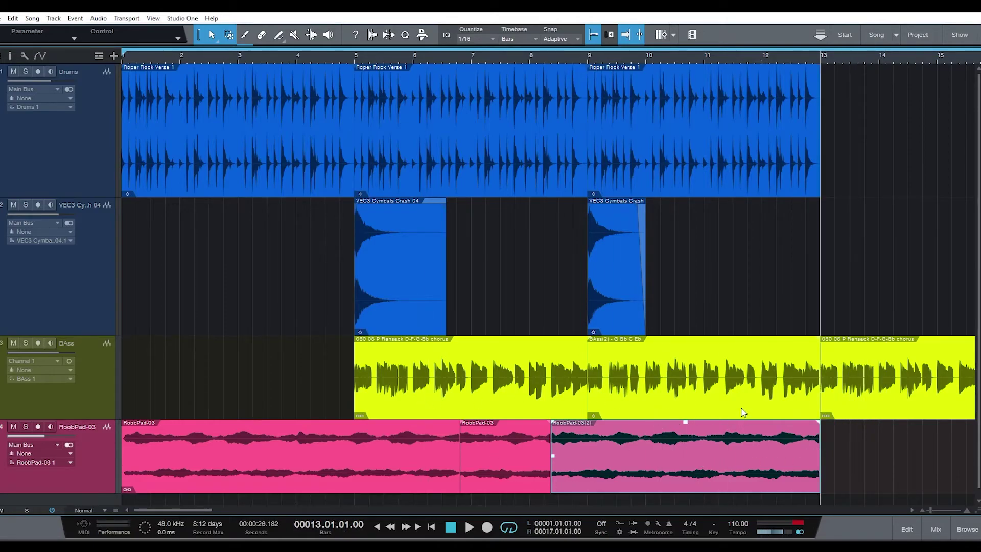
{"action": "left_click", "coordinate": [646, 55]}
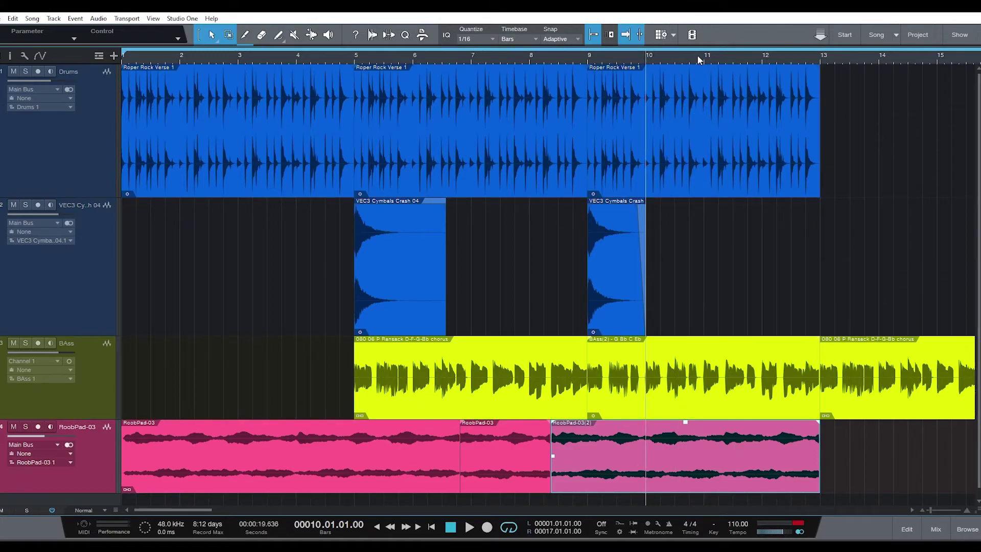
{"action": "left_click", "coordinate": [245, 35]}
{"action": "left_click", "coordinate": [647, 453]}
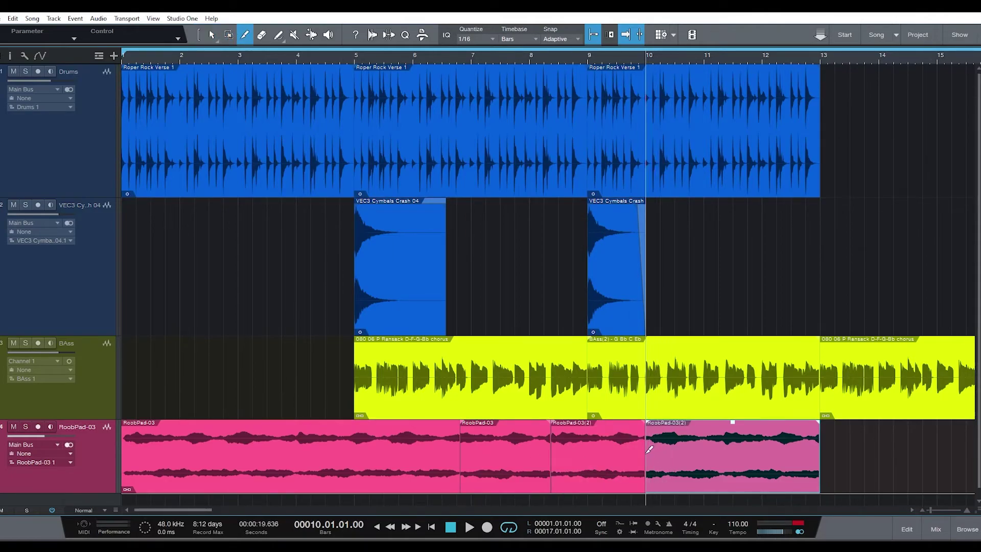
Step: Transpose the pad event running from bar 10 to 13 by -2 and play the song from bar 9
{"action": "right_click", "coordinate": [667, 476]}
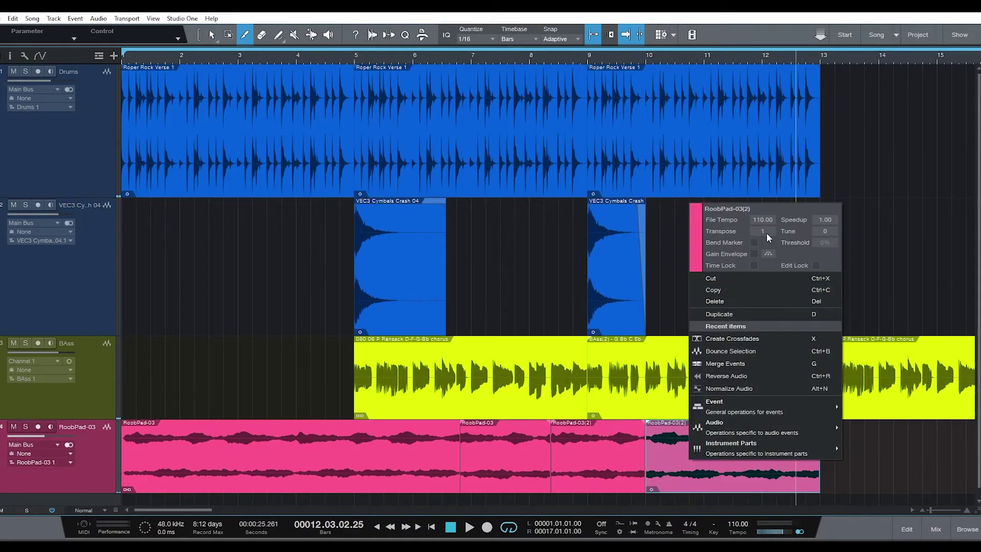
{"action": "left_click", "coordinate": [762, 231]}
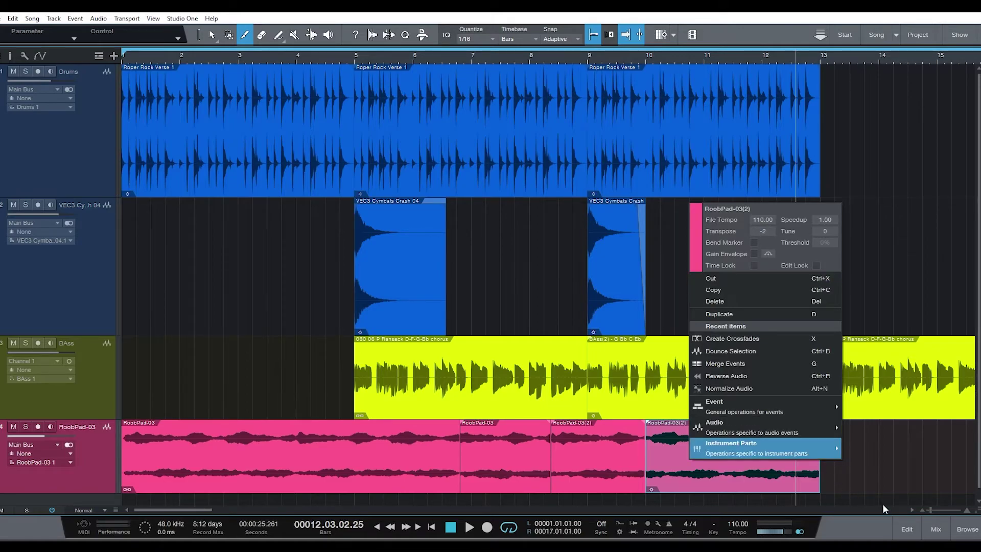
{"action": "left_click", "coordinate": [867, 464]}
{"action": "left_click", "coordinate": [592, 55]}
{"action": "key", "text": "space"}
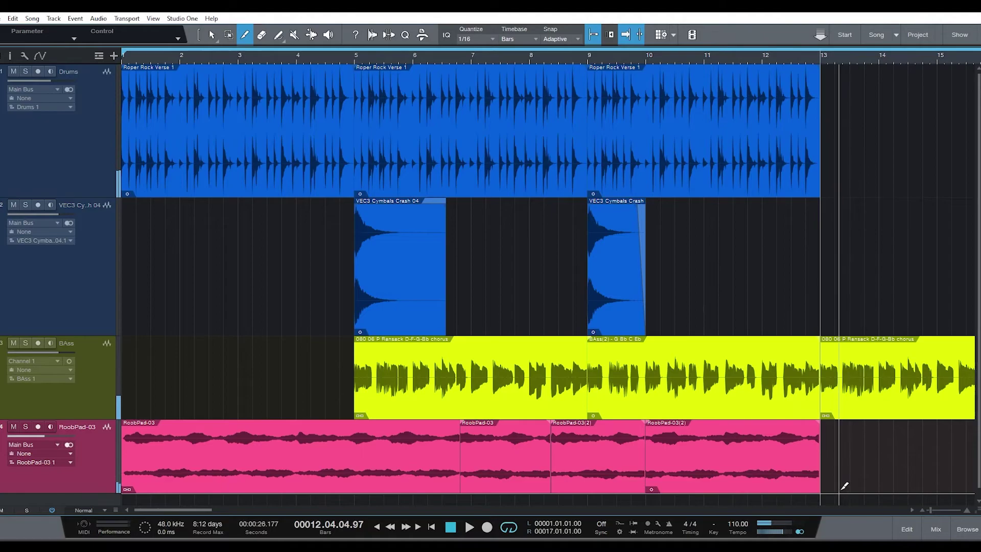
Step: Select all pad events, duplicate them from bar 13 onward and play the song into the copies
{"action": "left_click", "coordinate": [212, 35]}
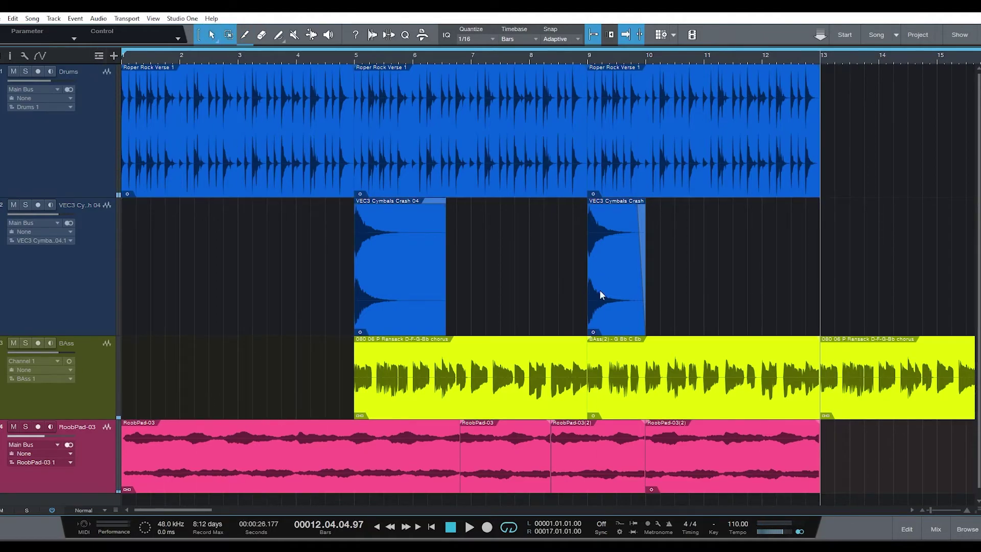
{"action": "left_click_drag", "start_coordinate": [853, 462], "coordinate": [65, 459]}
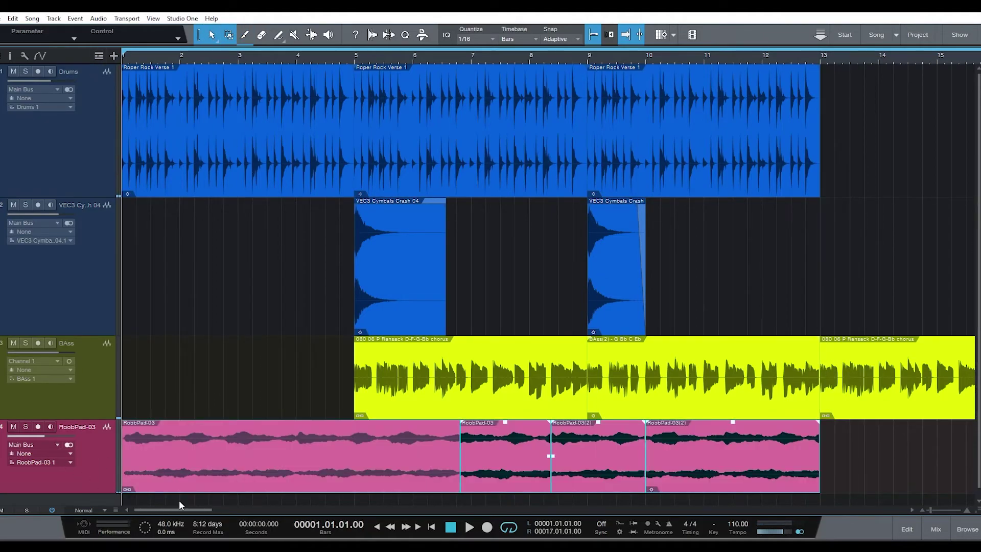
{"action": "key", "text": "d"}
{"action": "key", "text": "space"}
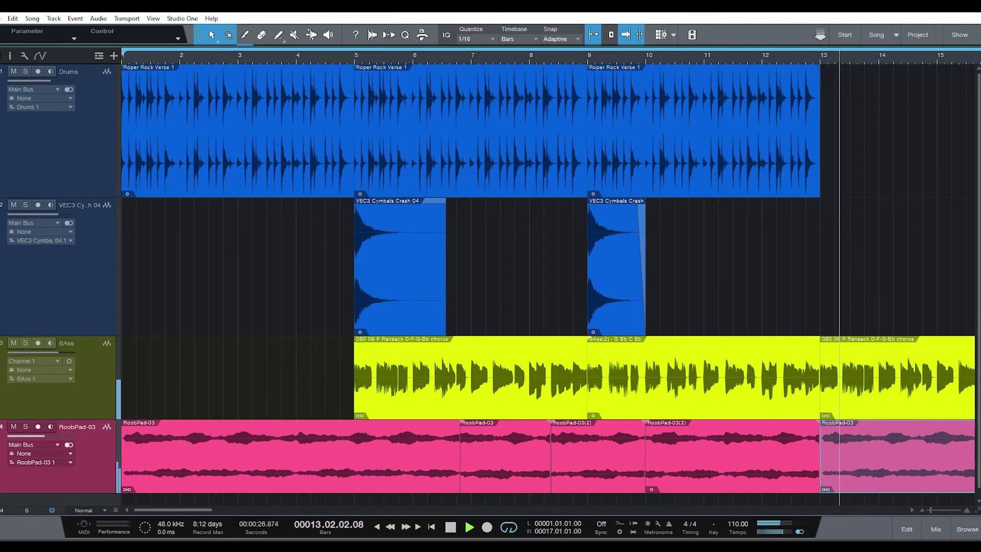
{"action": "key", "text": "space"}
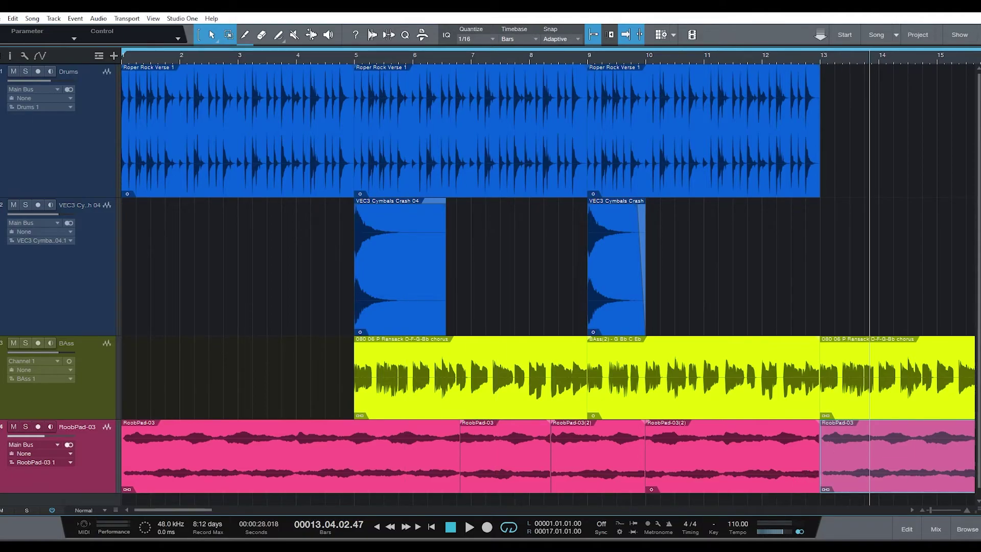
Step: Switch to Loopcloud and expand the Loopmasters Free Registration Samplepack in the sample library
{"action": "left_click", "coordinate": [967, 529]}
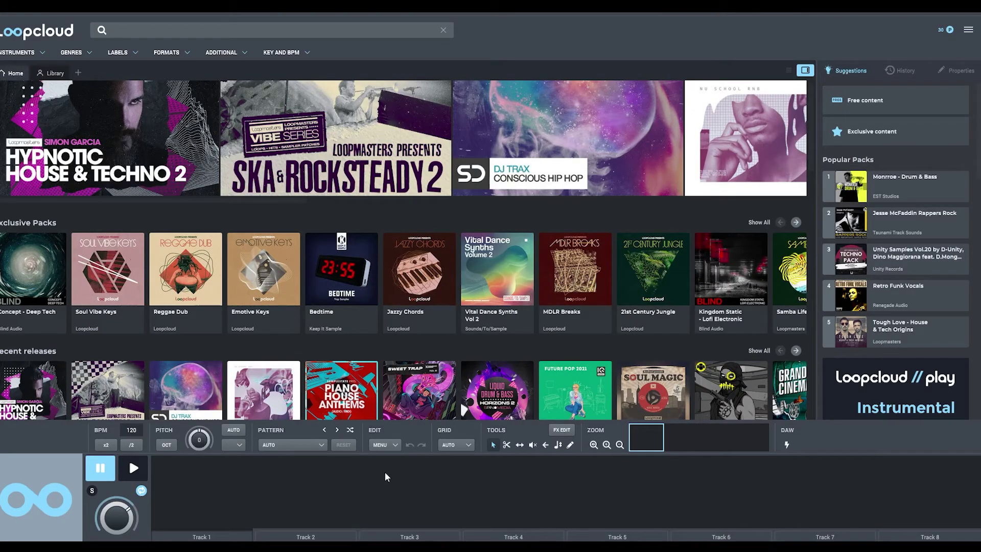
{"action": "left_click", "coordinate": [51, 73]}
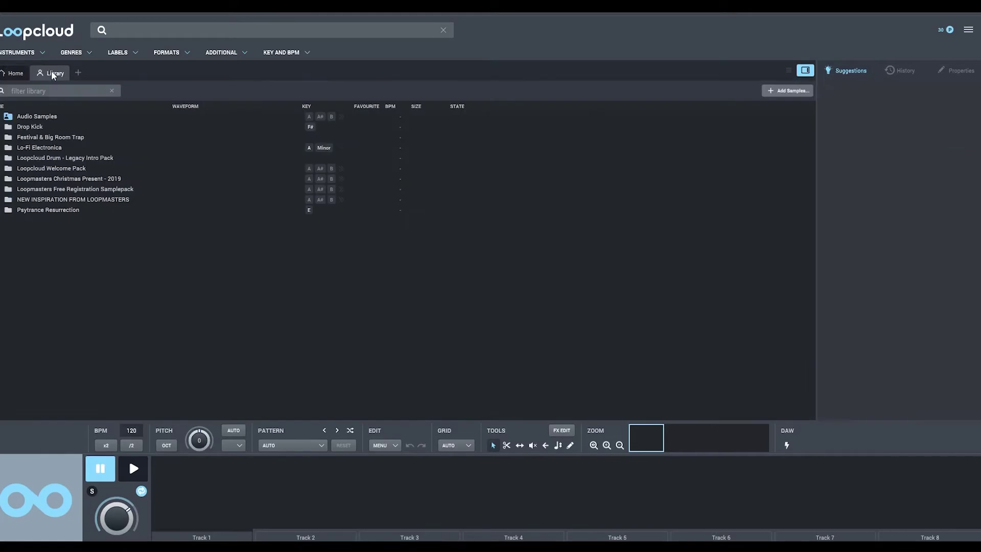
{"action": "left_click", "coordinate": [61, 167]}
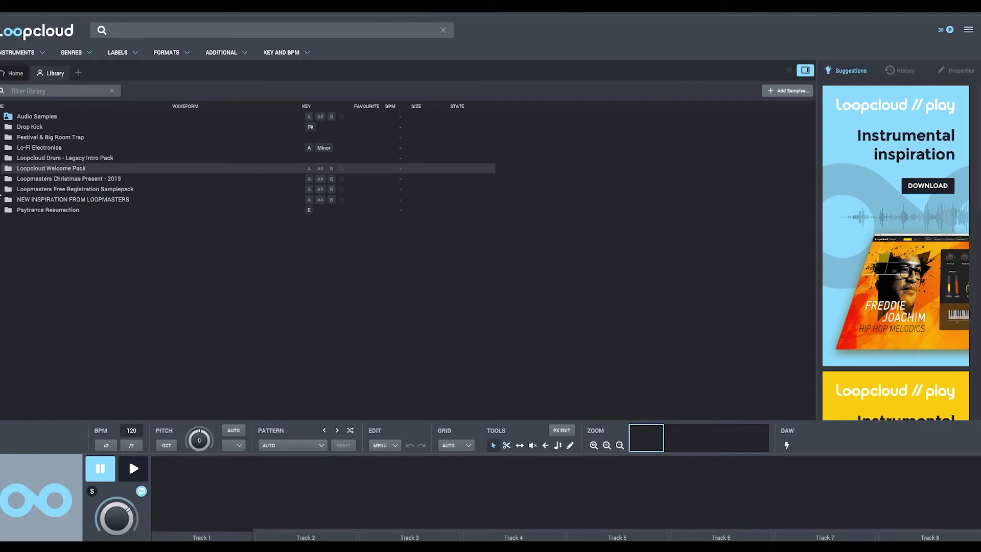
{"action": "left_click", "coordinate": [1, 199]}
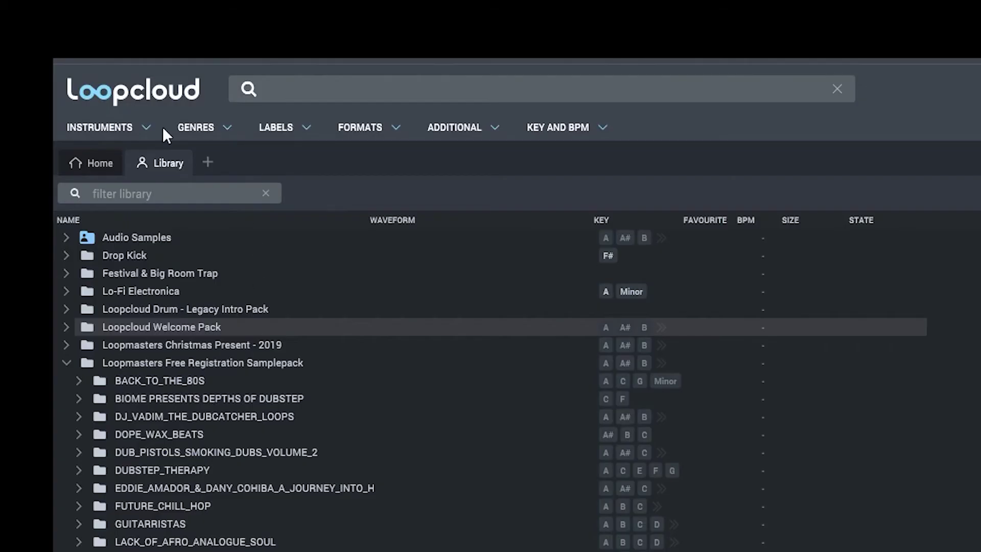
Step: Look through Loopcloud's genre, label, format, additional, and key and BPM filter options
{"action": "left_click", "coordinate": [228, 126]}
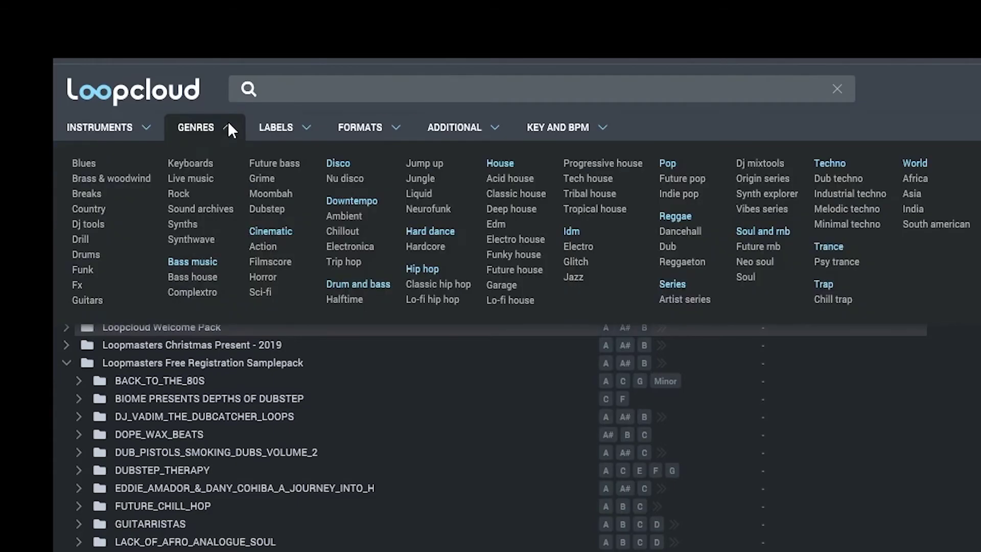
{"action": "left_click", "coordinate": [303, 126]}
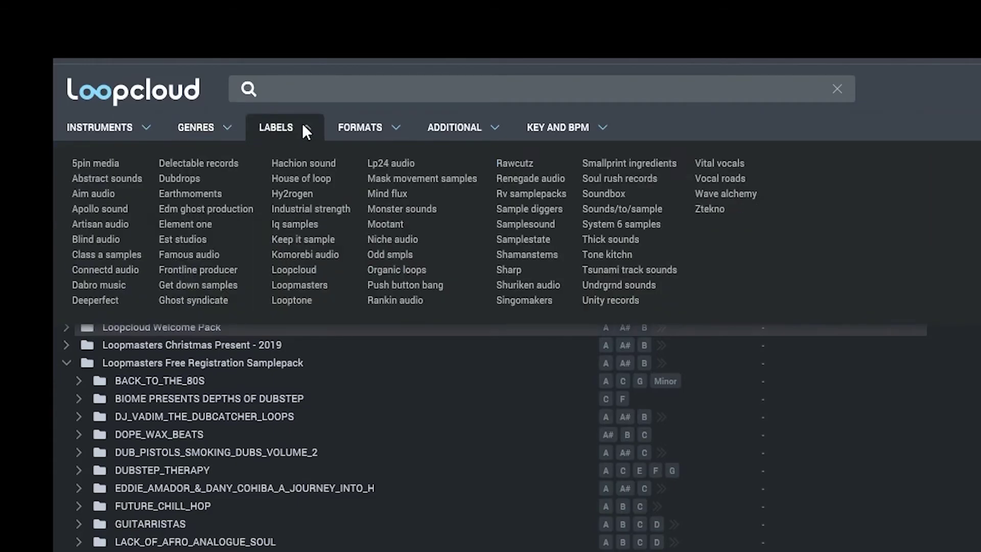
{"action": "left_click", "coordinate": [400, 125]}
{"action": "left_click", "coordinate": [499, 125]}
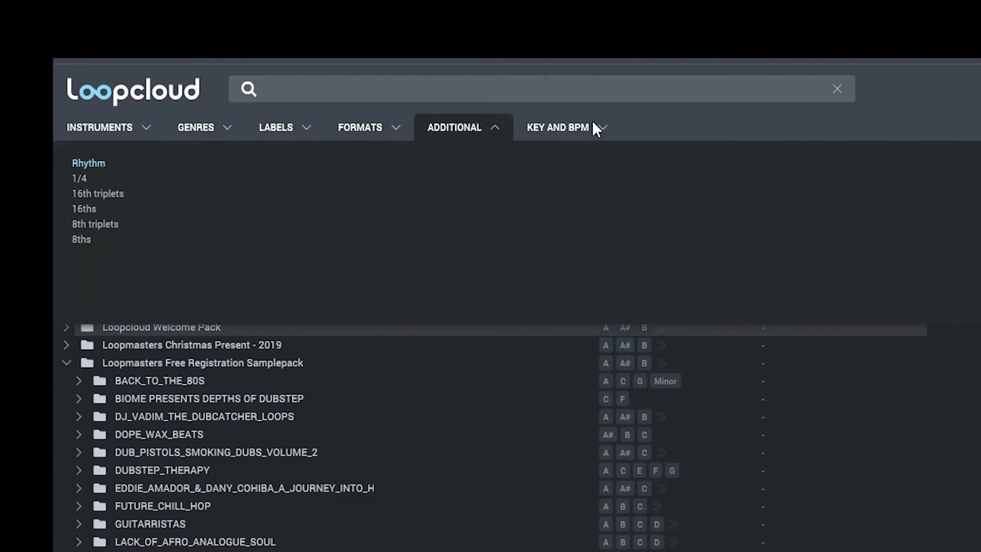
{"action": "left_click", "coordinate": [594, 123]}
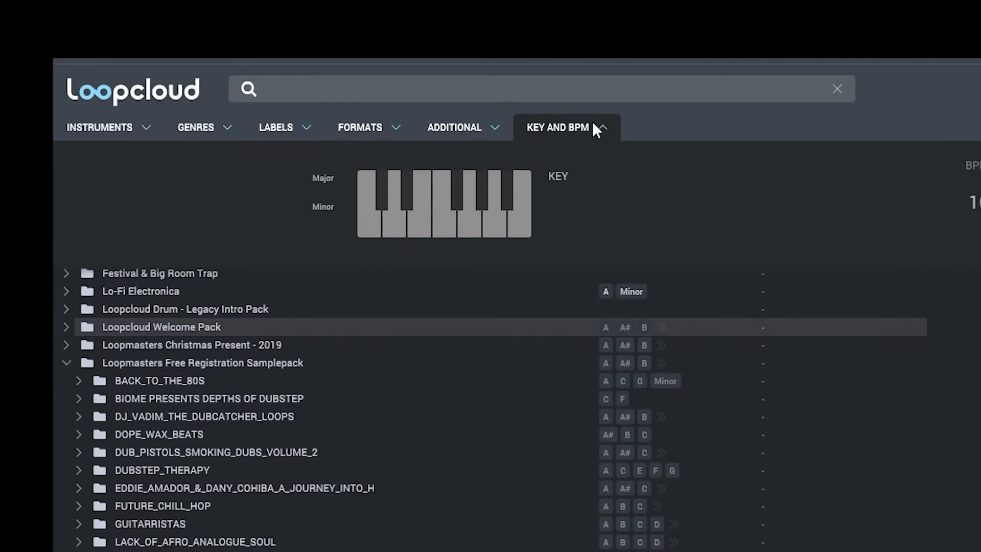
{"action": "left_click", "coordinate": [205, 132]}
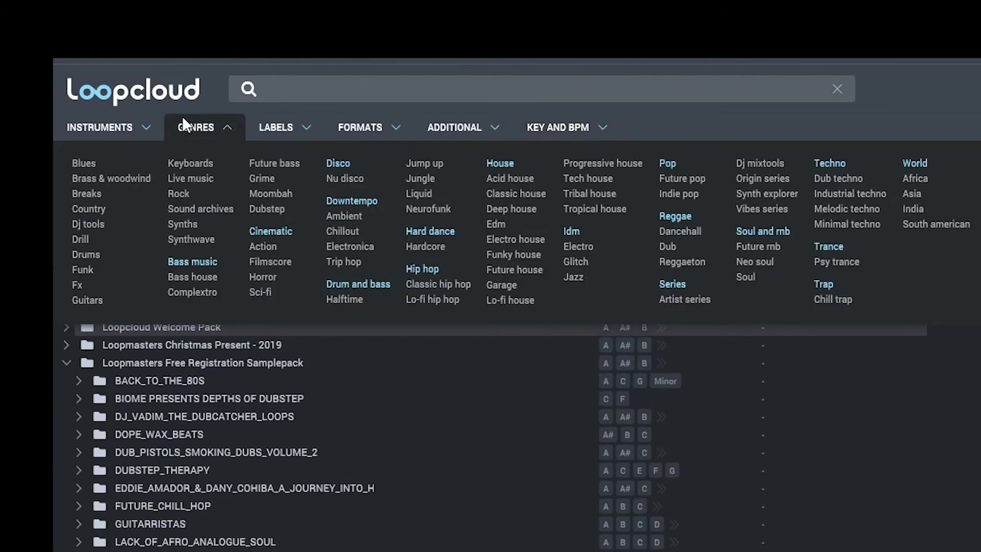
Step: Filter the Loopcloud samples by the Piano instrument and preview several of the listed loops and one-shots
{"action": "left_click", "coordinate": [116, 124]}
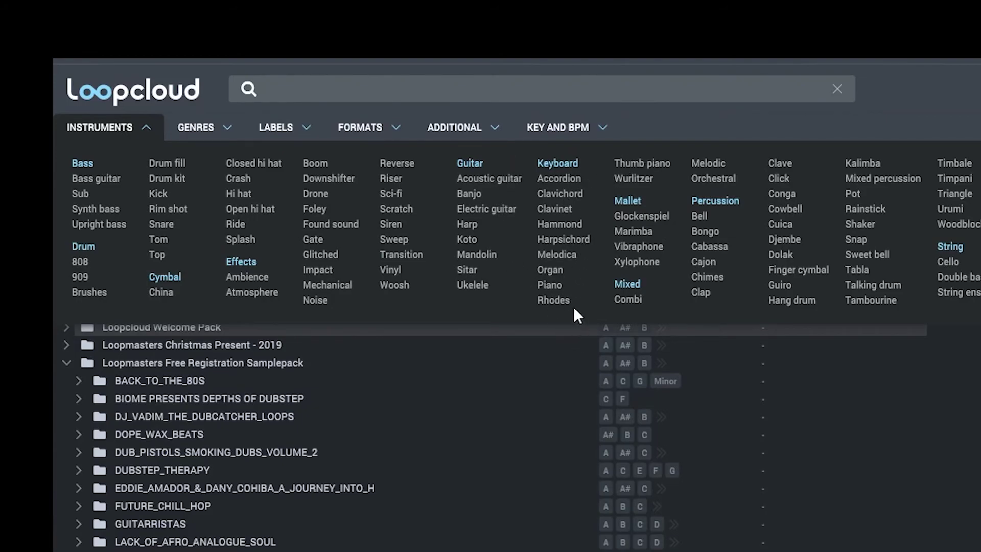
{"action": "left_click", "coordinate": [553, 286]}
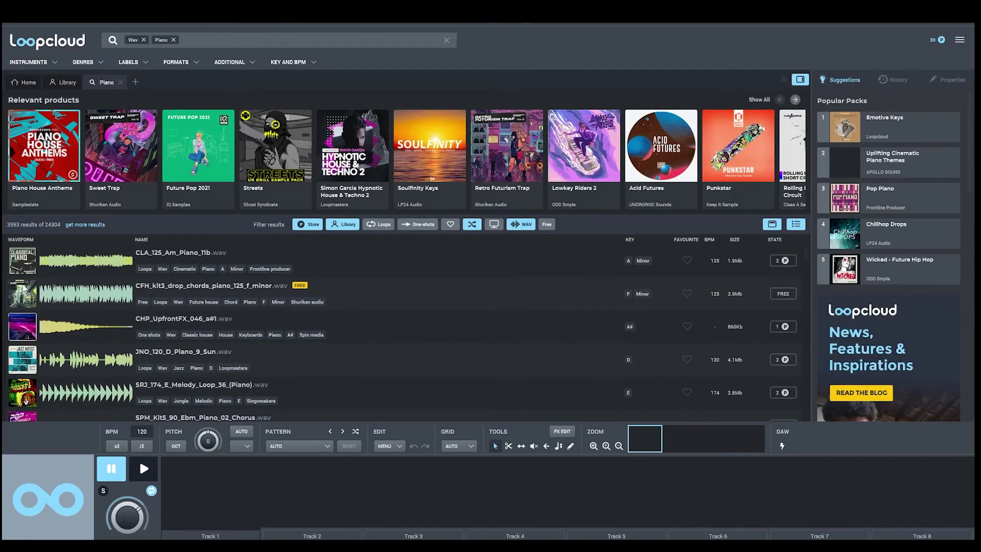
{"action": "left_click", "coordinate": [60, 304]}
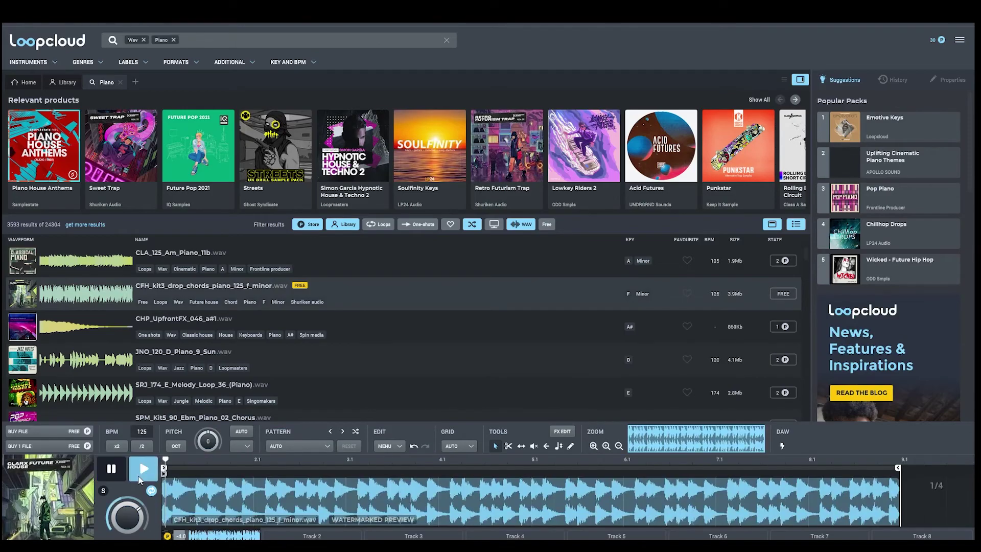
{"action": "key", "text": "Up"}
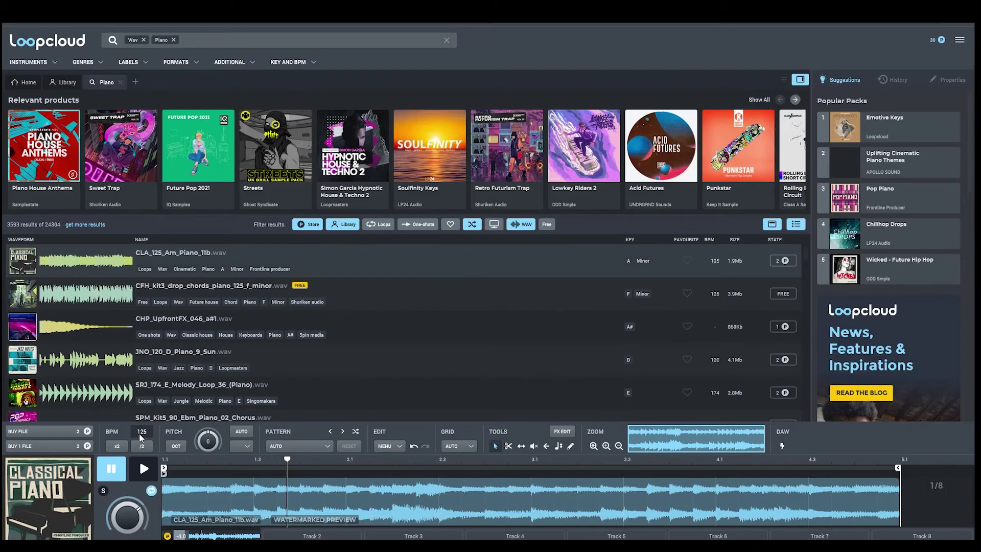
{"action": "left_click", "coordinate": [29, 359]}
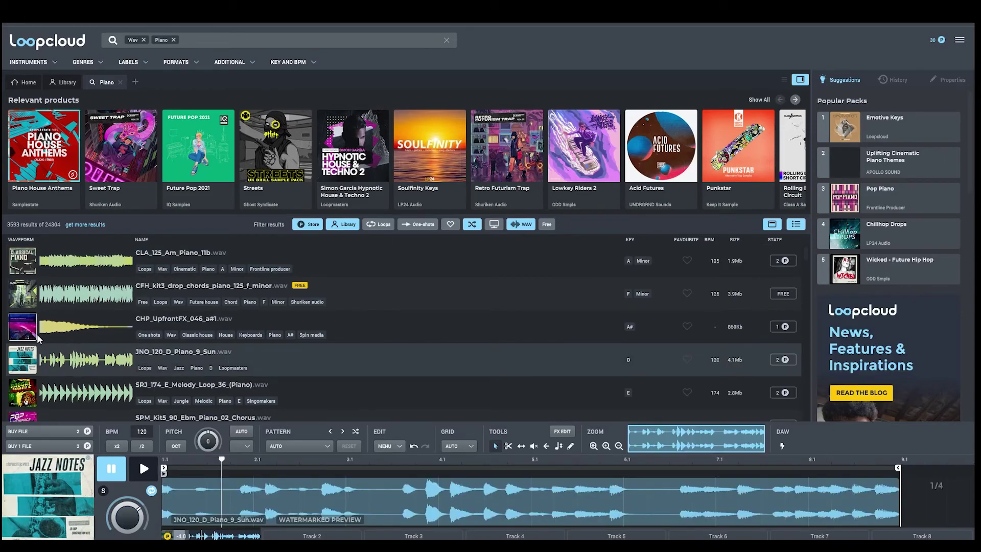
{"action": "left_click", "coordinate": [40, 338]}
{"action": "left_click", "coordinate": [143, 473]}
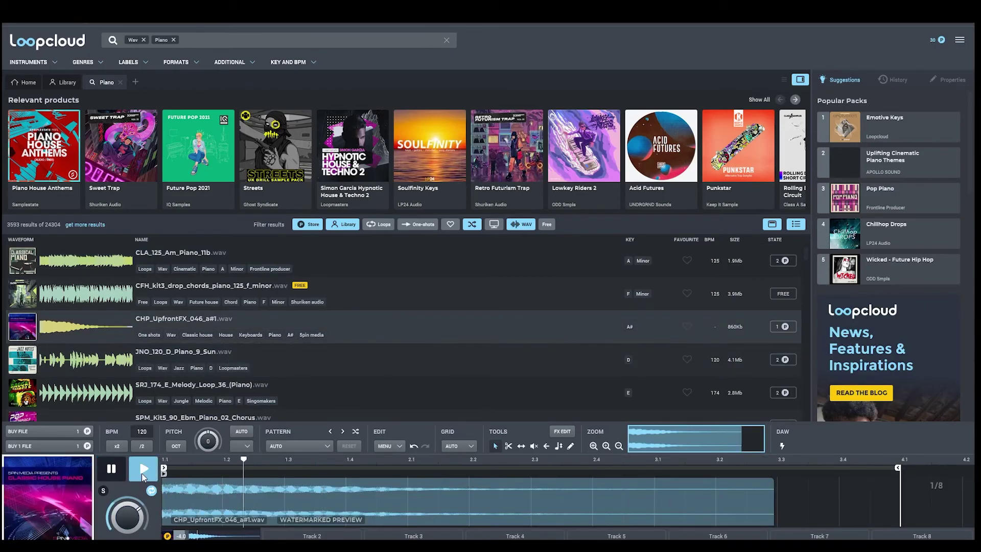
{"action": "left_click", "coordinate": [22, 355]}
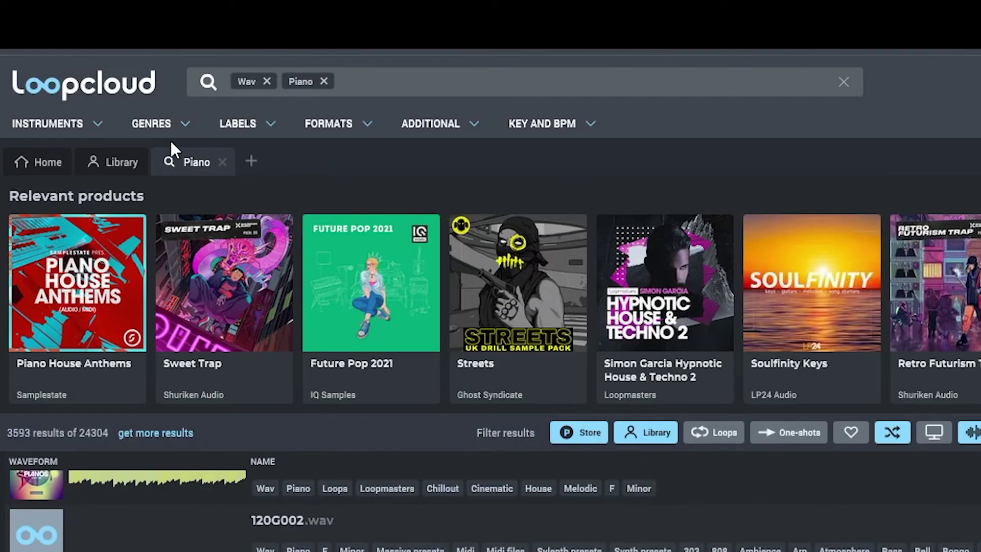
Step: Narrow the piano samples to the Rock genre and preview the LCIR_75_Cmaj_Kit10_Piano_04 loop
{"action": "left_click", "coordinate": [183, 123]}
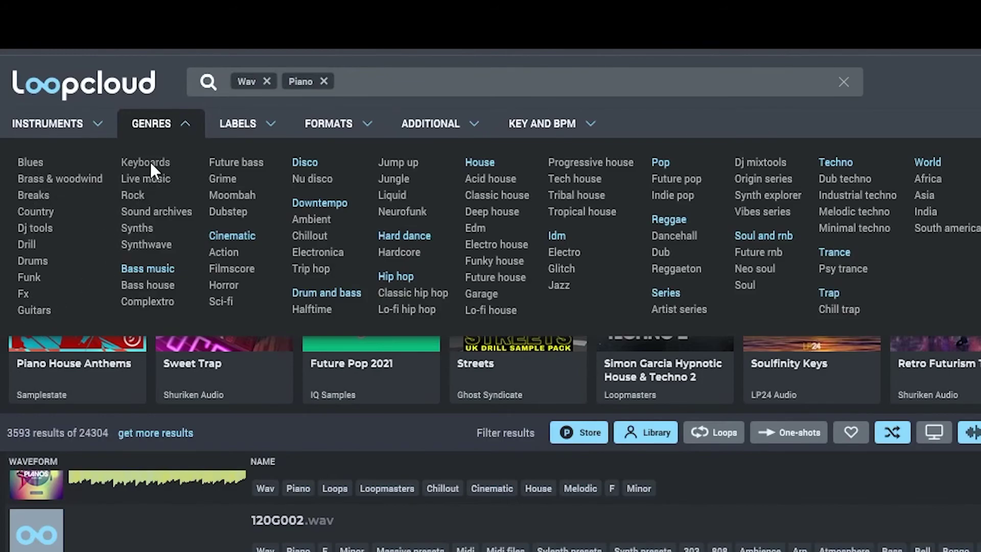
{"action": "left_click", "coordinate": [132, 196]}
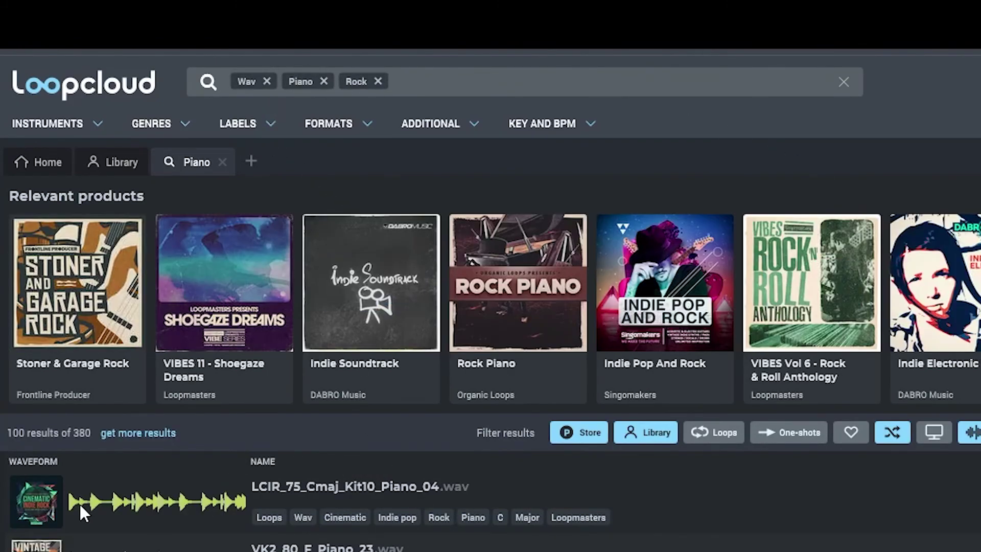
{"action": "left_click", "coordinate": [55, 509]}
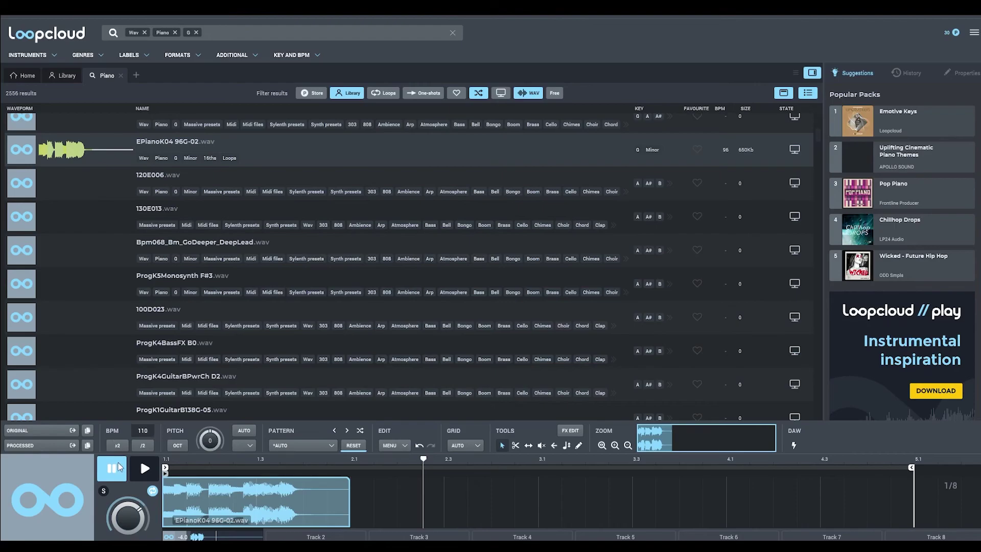
Step: Audition the EPianoK04 96G-02 sample, then add it from Loopcloud to the song on a new track below RoobPad-03, starting at bar 1
{"action": "left_click", "coordinate": [117, 462]}
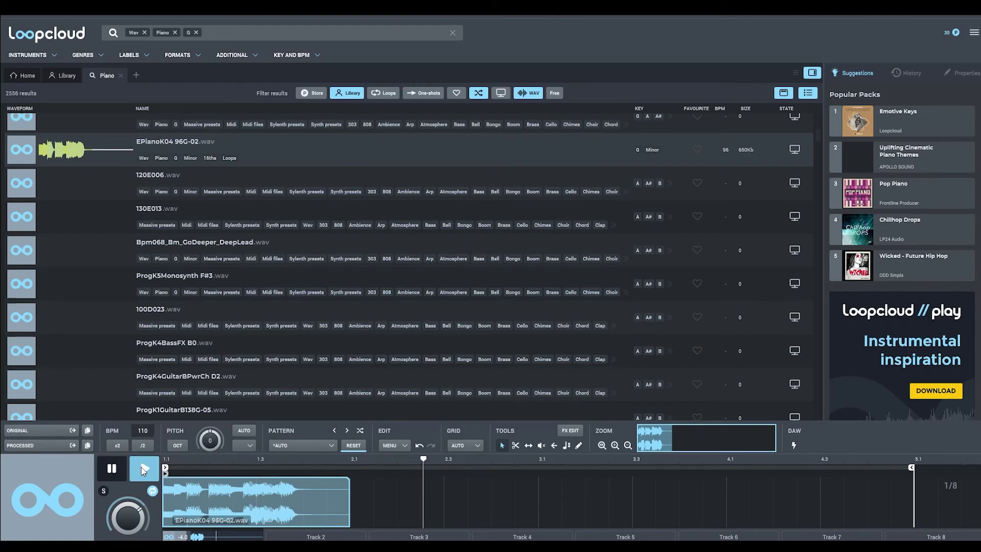
{"action": "left_click", "coordinate": [113, 471]}
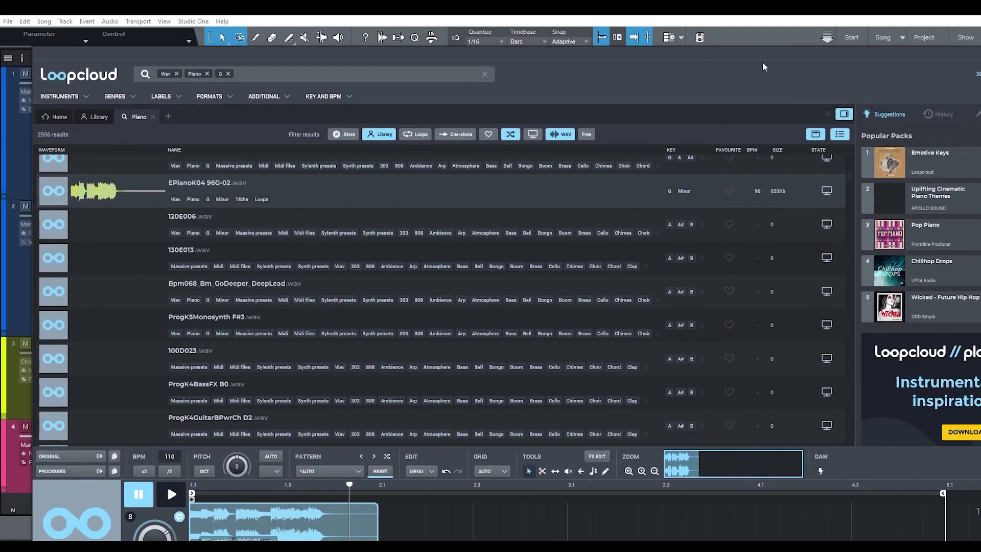
{"action": "left_click_drag", "start_coordinate": [611, 54], "coordinate": [901, 48]}
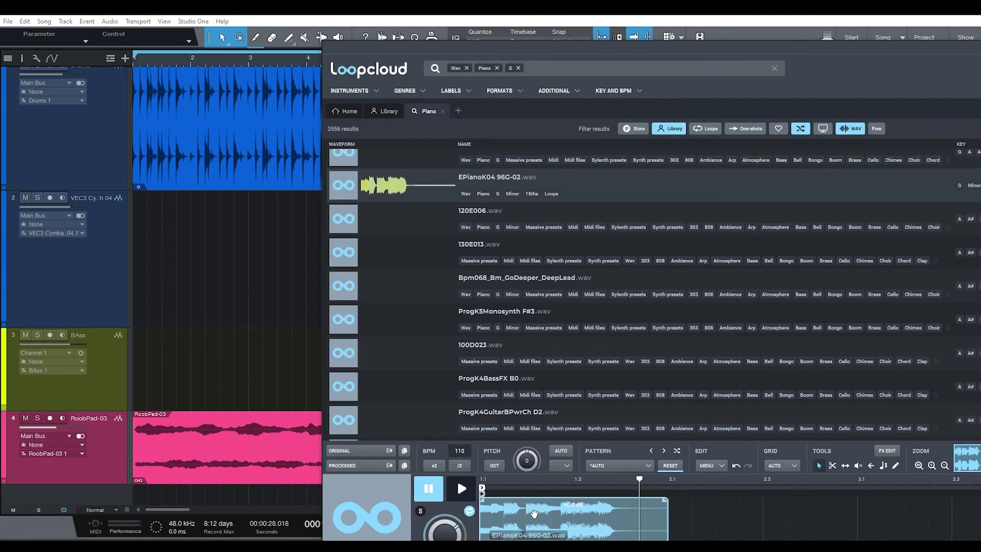
{"action": "left_click_drag", "start_coordinate": [534, 513], "coordinate": [141, 494]}
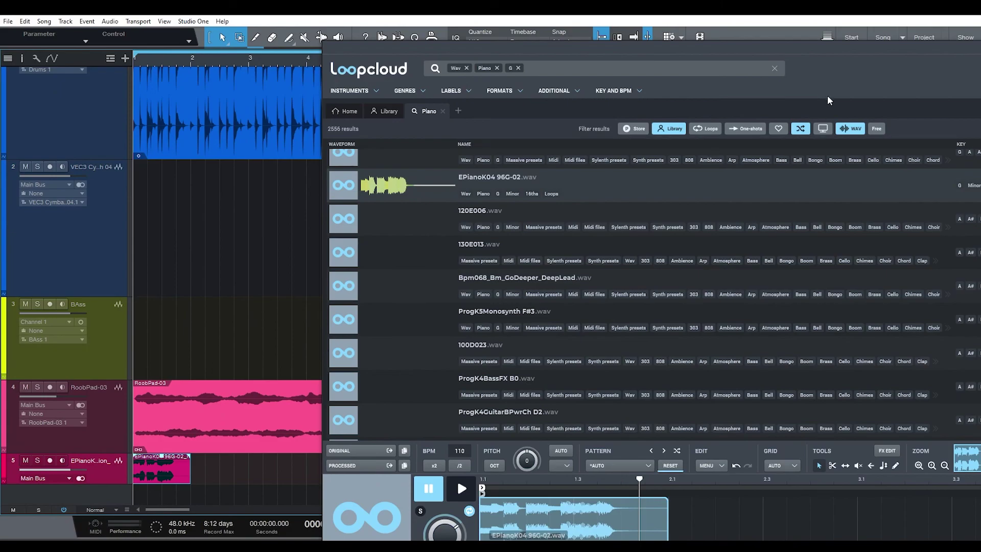
Step: Move the Loopcloud window until its window controls are reachable, then quit Loopcloud to return to the song
{"action": "left_click_drag", "start_coordinate": [857, 57], "coordinate": [665, 77]}
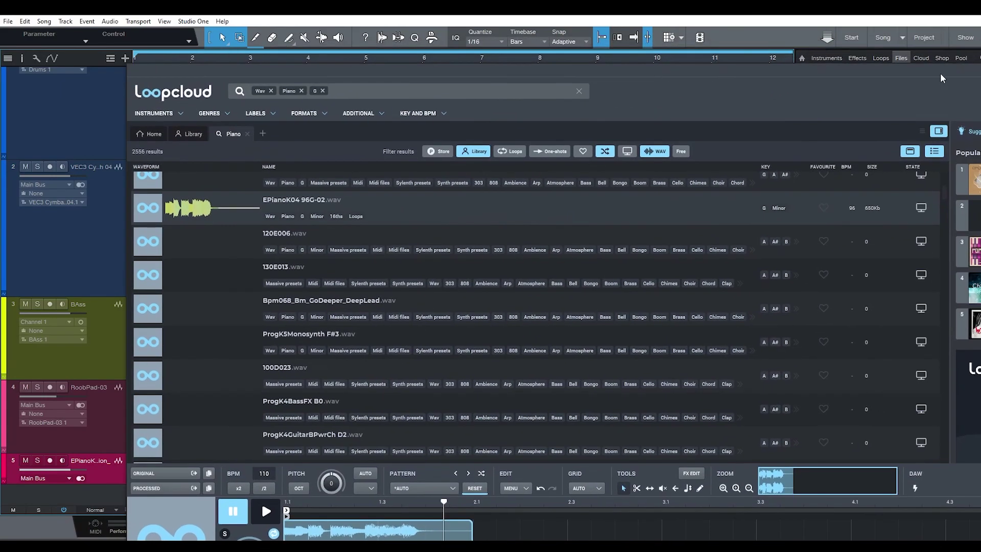
{"action": "left_click_drag", "start_coordinate": [942, 79], "coordinate": [720, 81]}
{"action": "left_click", "coordinate": [888, 76]}
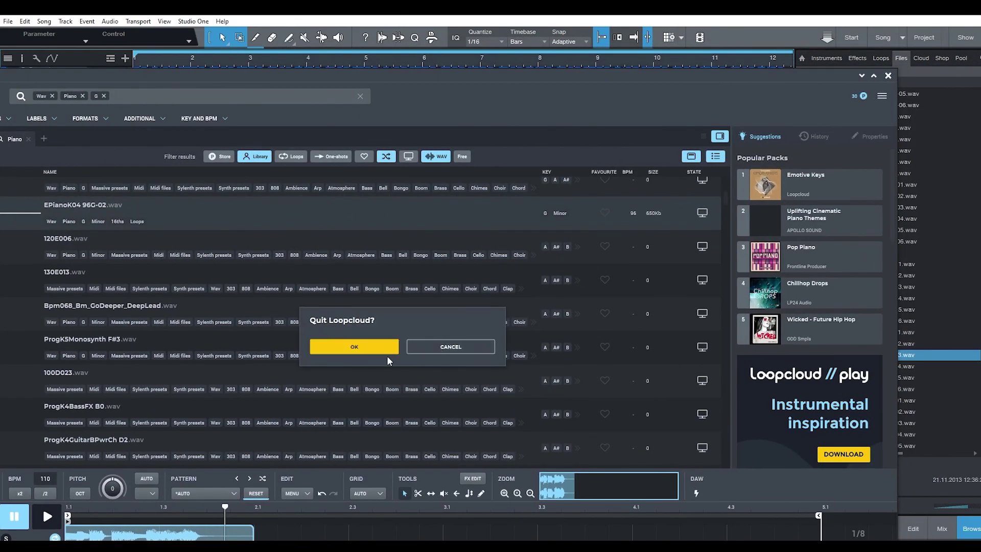
{"action": "left_click", "coordinate": [369, 346]}
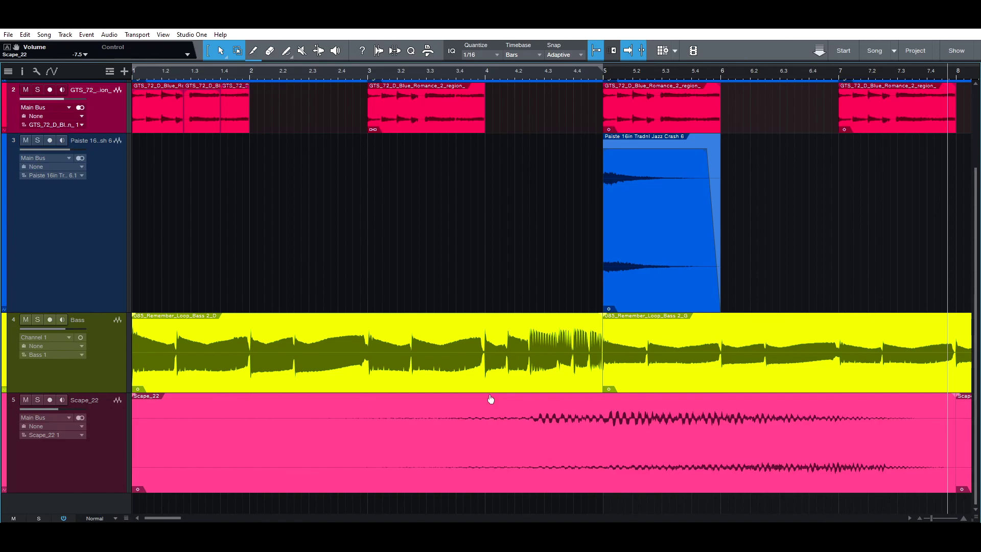
{"action": "scroll", "coordinate": [490, 399], "scroll_direction": "up", "scroll_amount": 3}
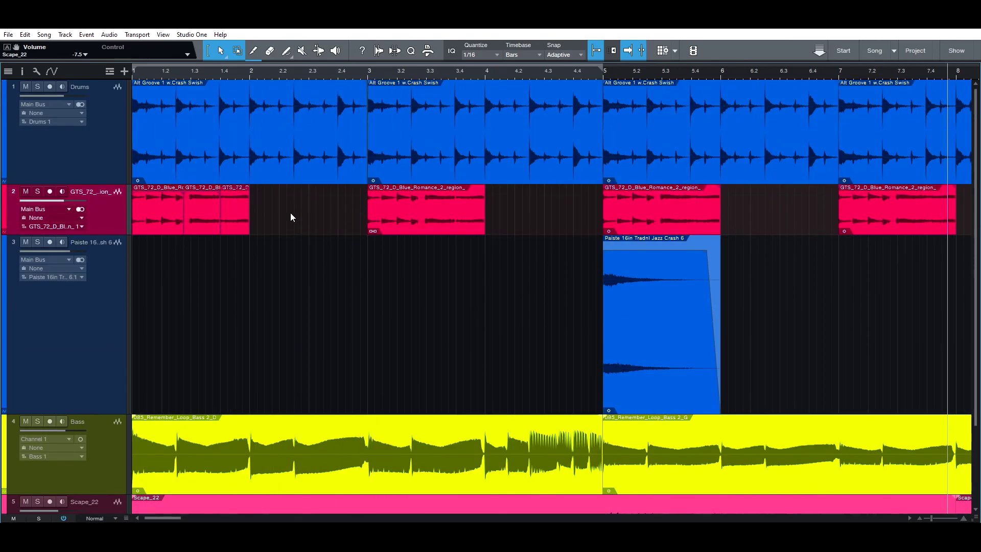